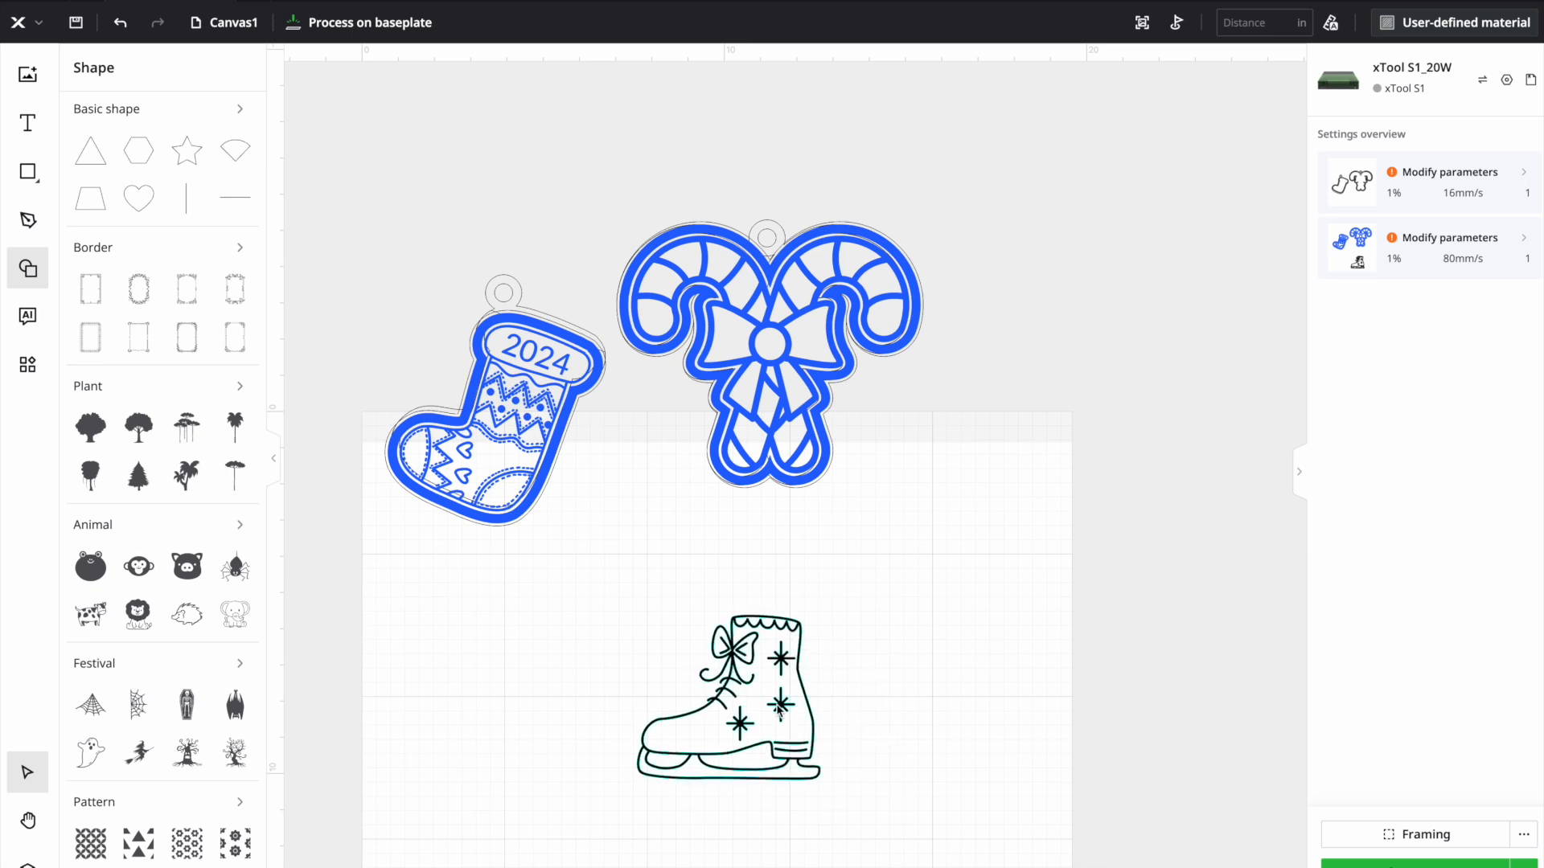
- Add an outline around the ice skate with a 0.25 in offset distance
click(779, 708)
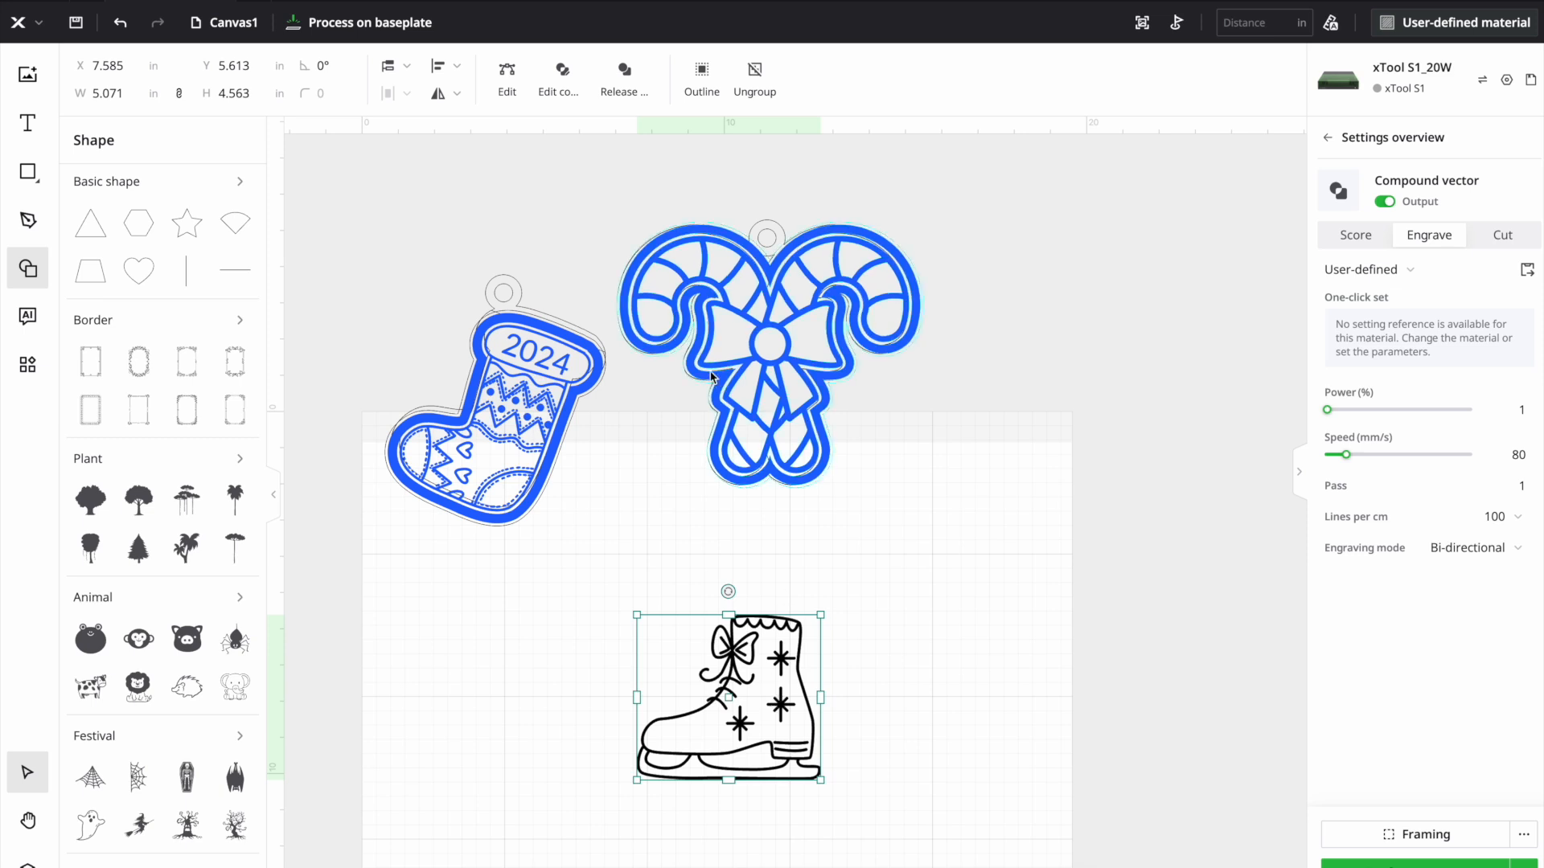
click(696, 102)
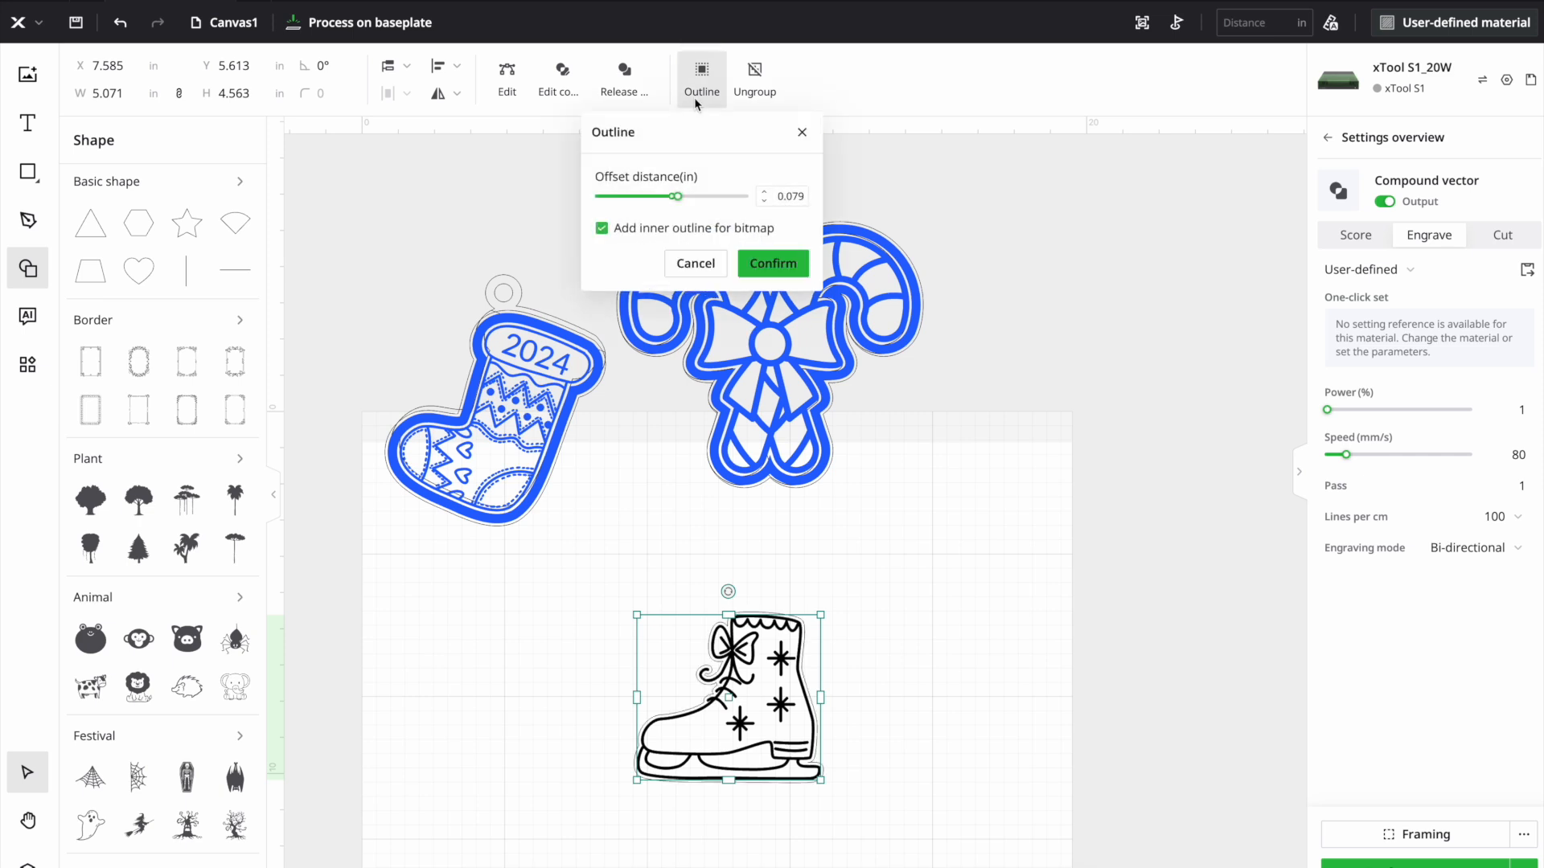
click(799, 194)
text(0.25)
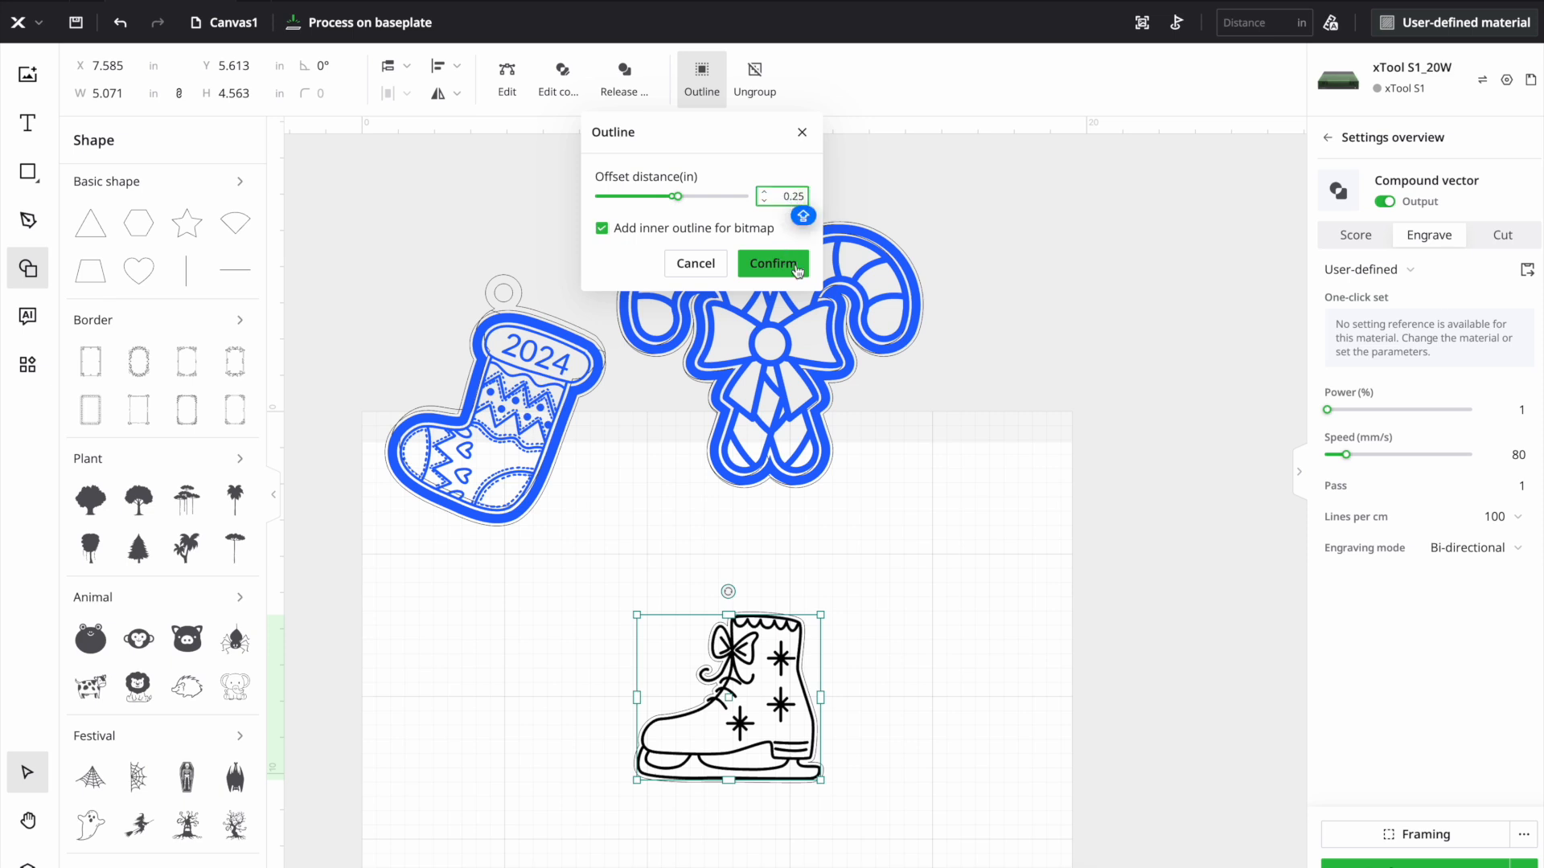
click(775, 267)
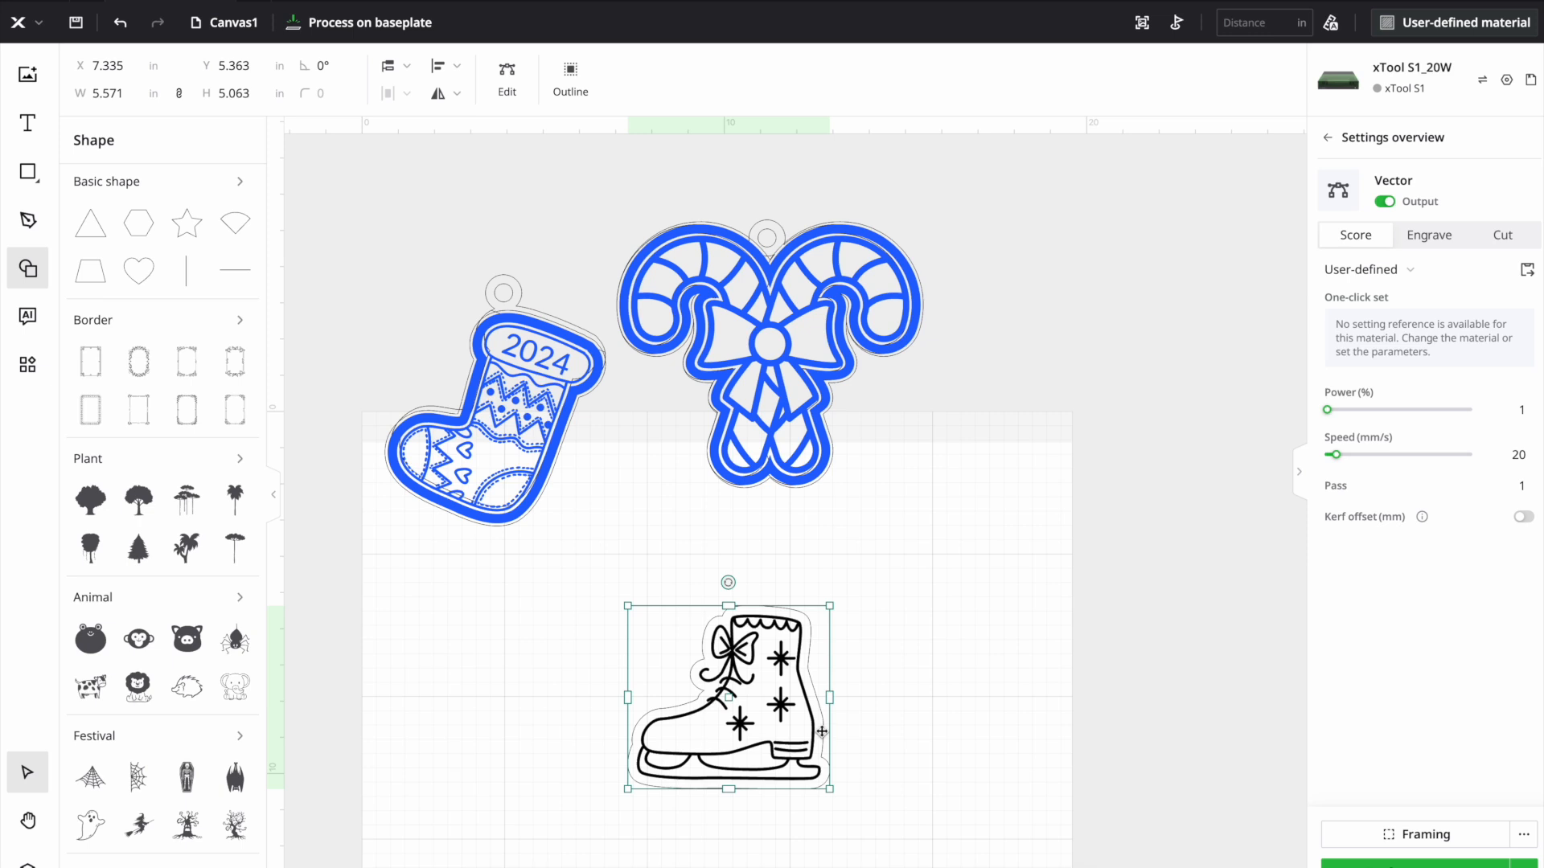
- Move the skate's outline beside the artwork and add a second outline around it with a 0.25 in offset
drag(822, 732, 1034, 693)
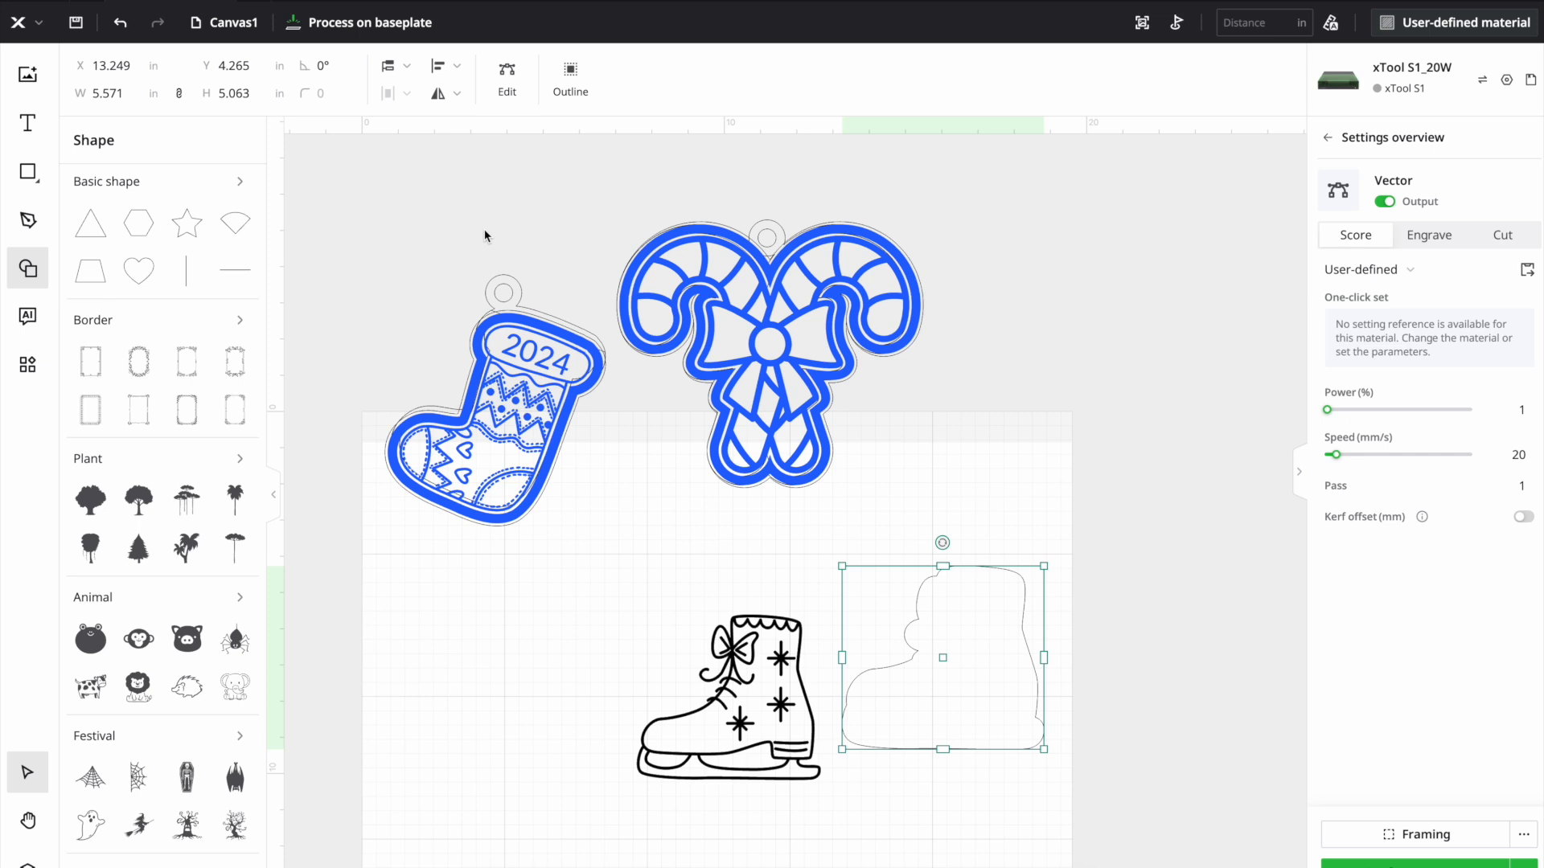
click(561, 98)
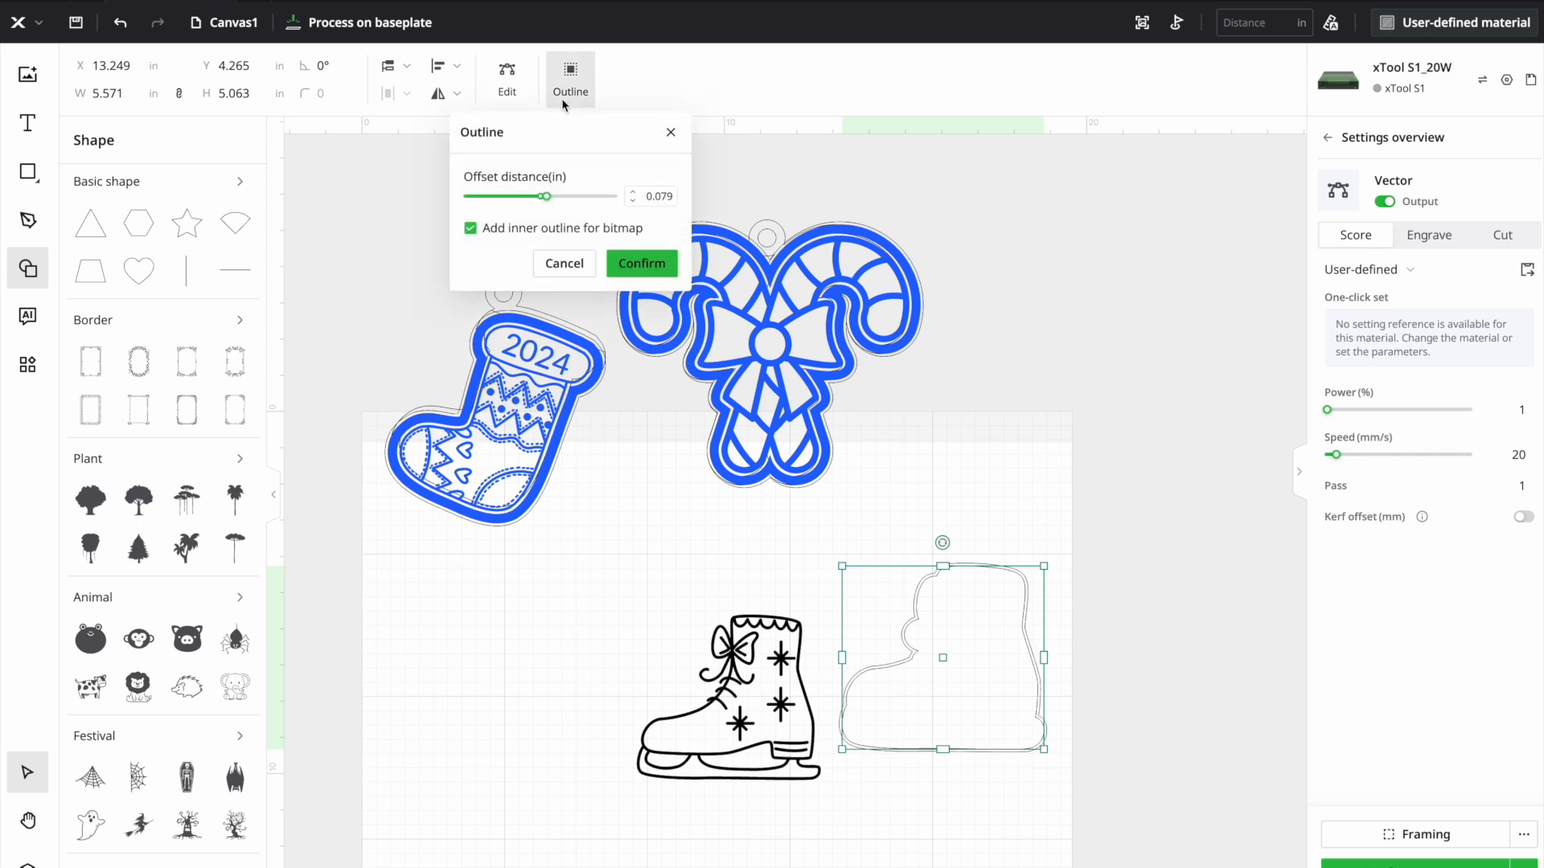
click(669, 194)
key(BackSpace)
key(BackSpace)
key(BackSpace)
key(BackSpace)
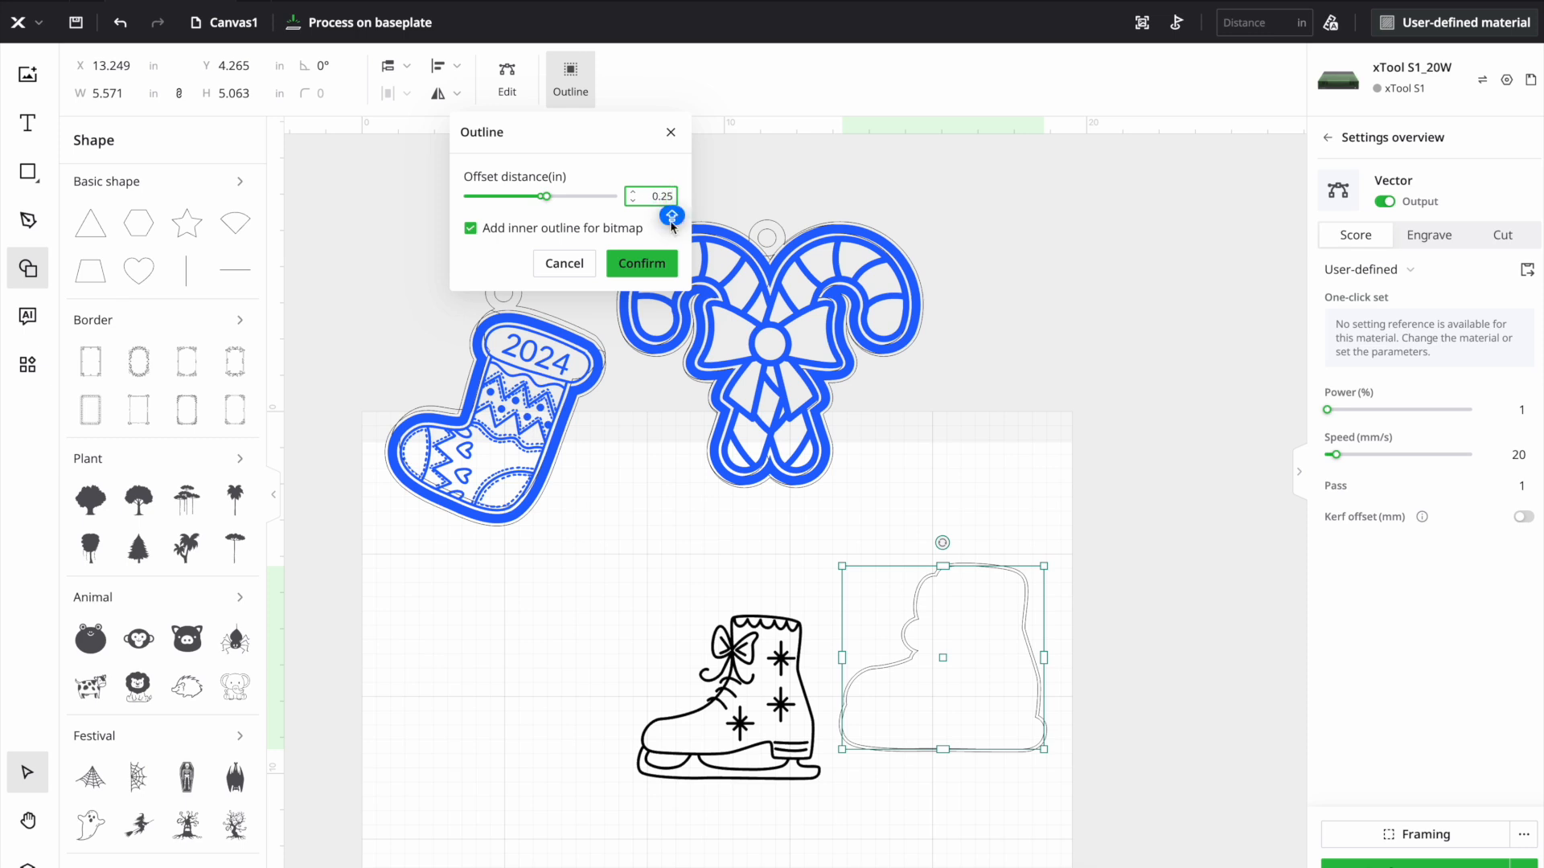
click(664, 269)
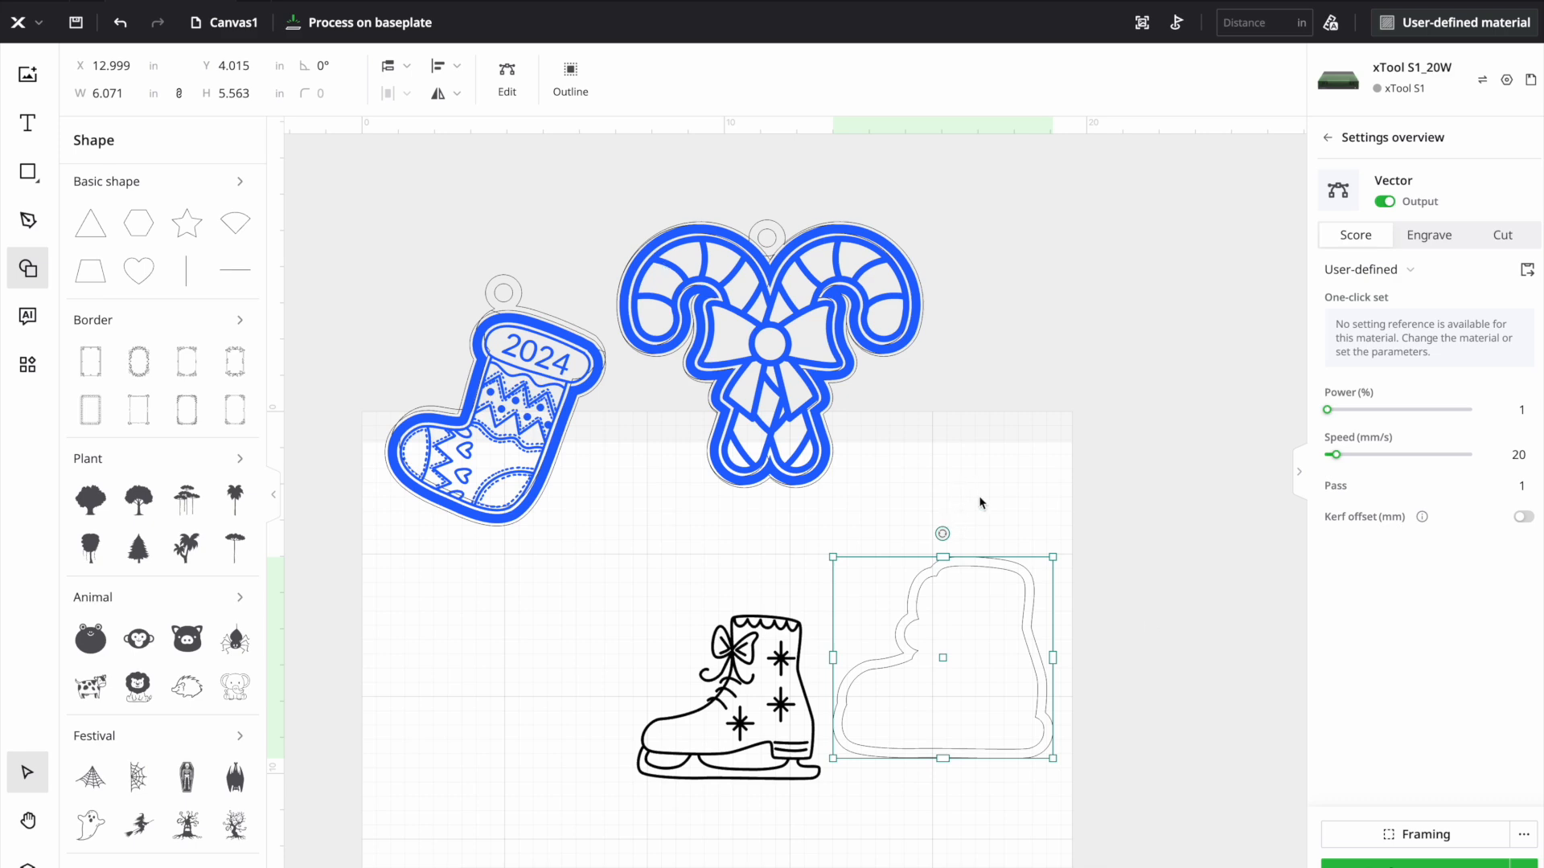
- Combine the two offset outlines into a compound vector and set it to Engrave
click(948, 509)
drag(978, 633, 1044, 810)
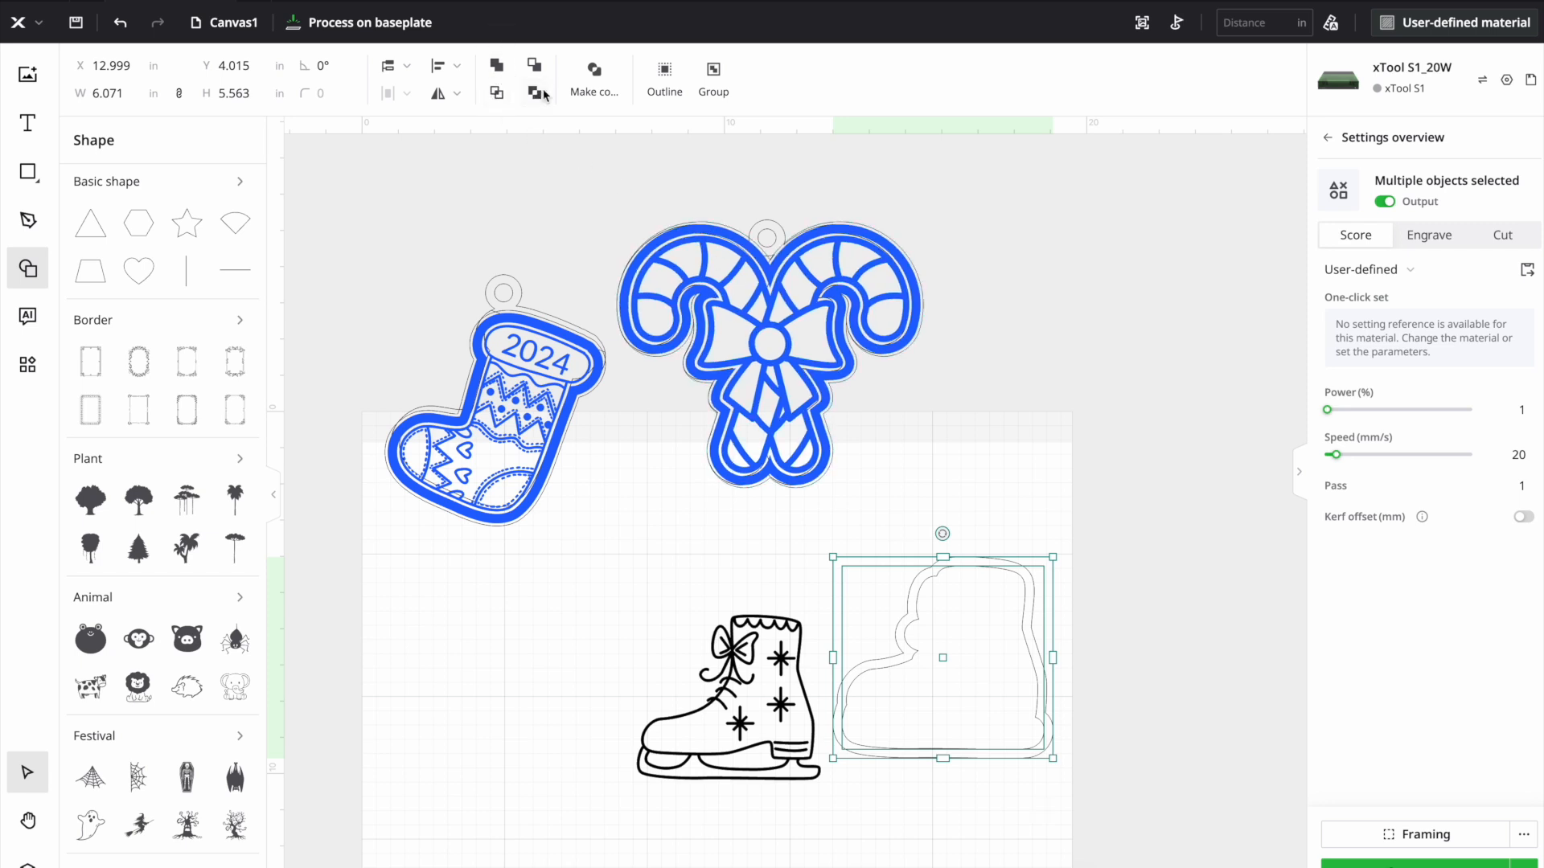
click(594, 77)
click(1438, 240)
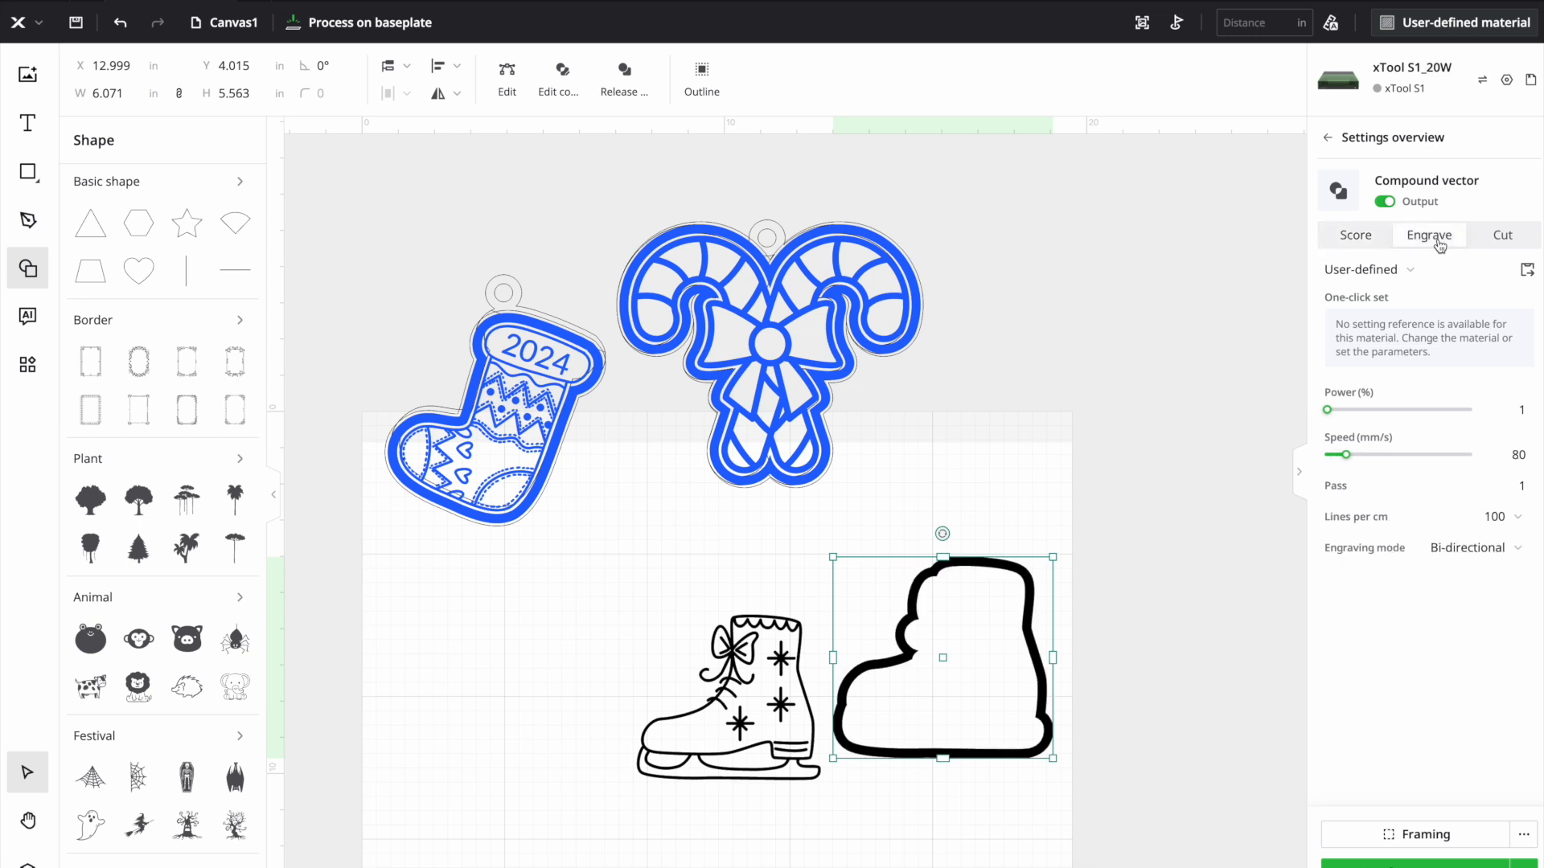
- Make two copies of the thick boot border and spread them apart, keeping the original beside the skate
mouse_move(1007, 632)
mouse_down()
mouse_move(1008, 583)
mouse_move(1008, 606)
mouse_up()
right_click(1005, 599)
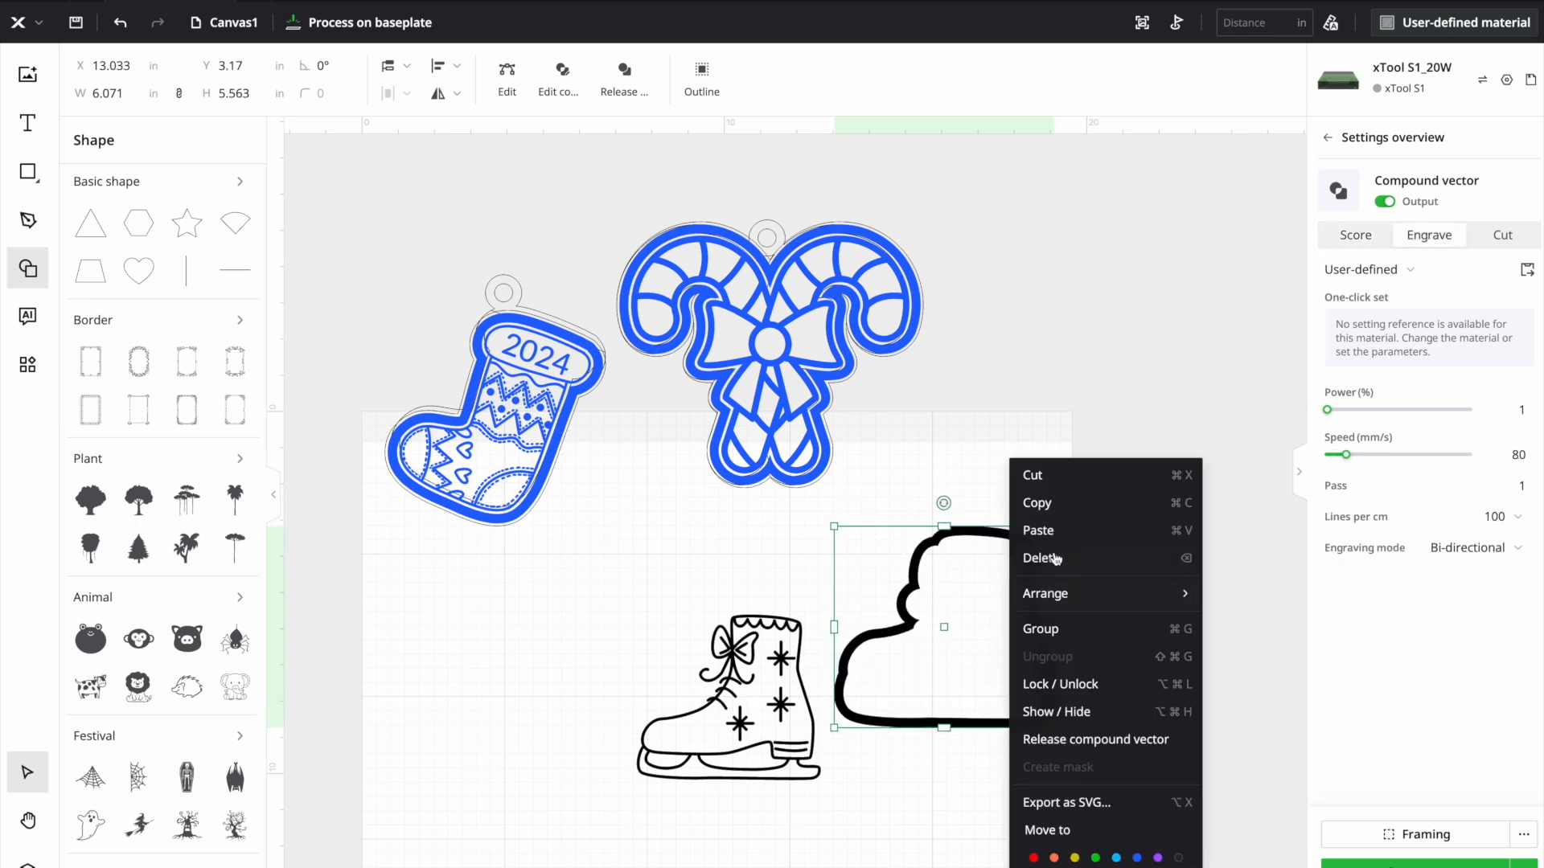
click(1062, 504)
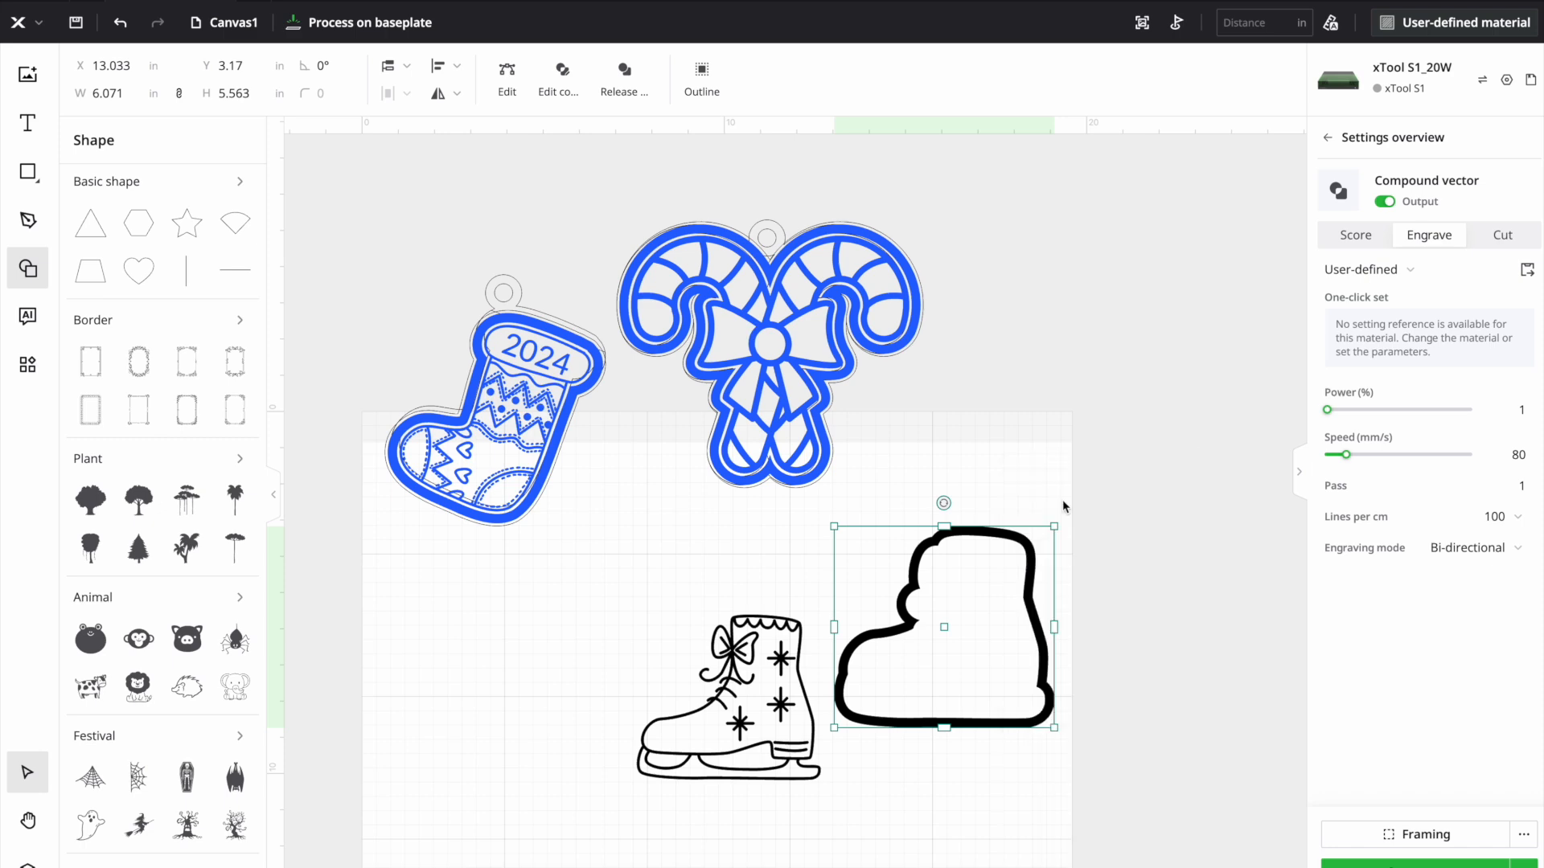
right_click(1097, 538)
click(1122, 554)
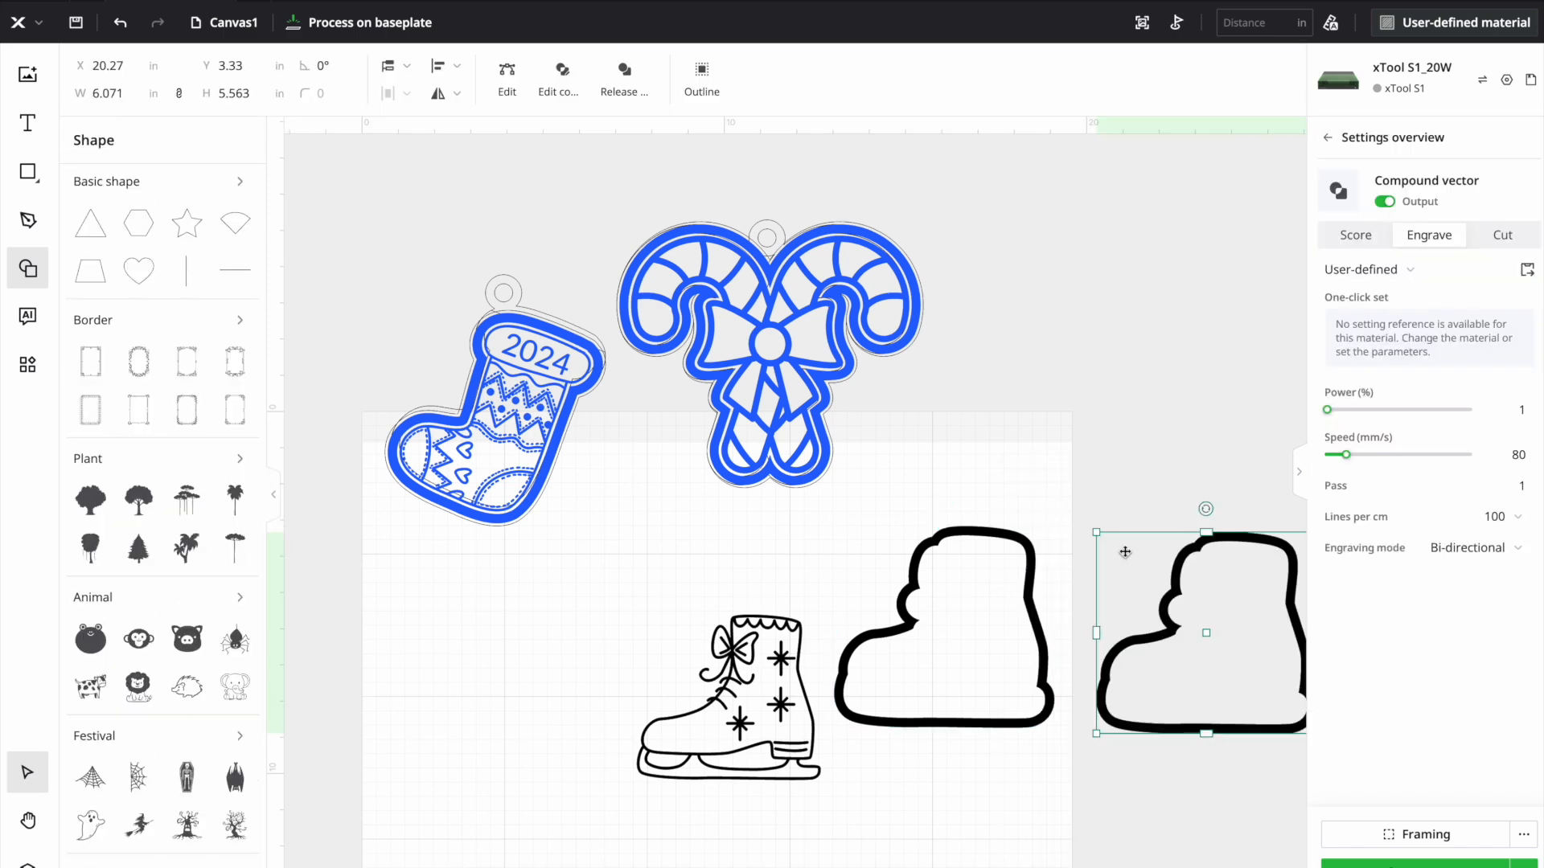
right_click(1057, 385)
click(1079, 402)
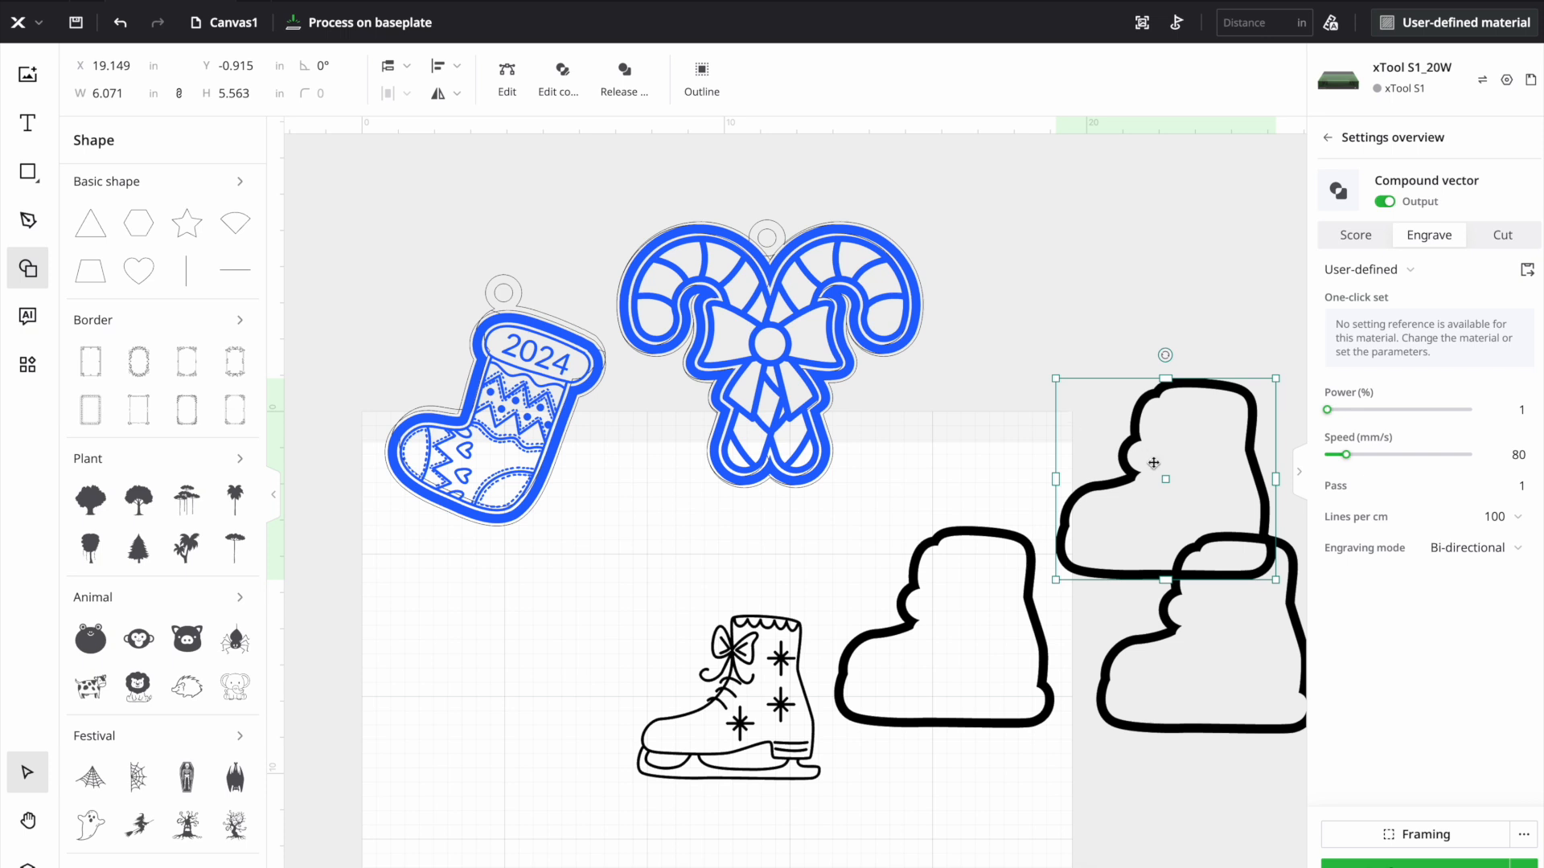
drag(1152, 462, 1114, 380)
click(968, 596)
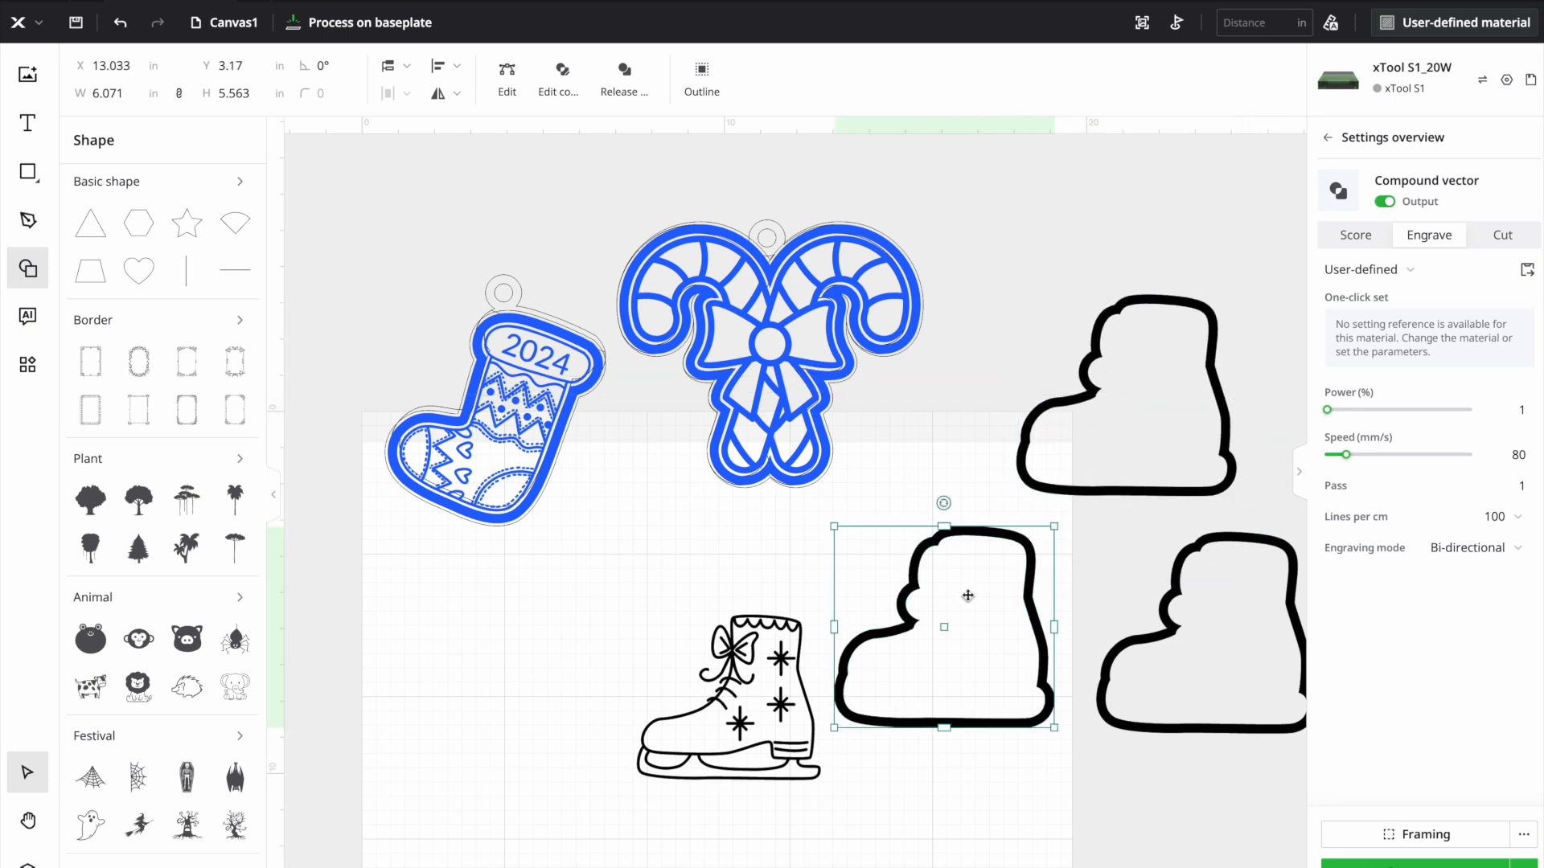
drag(967, 596, 965, 624)
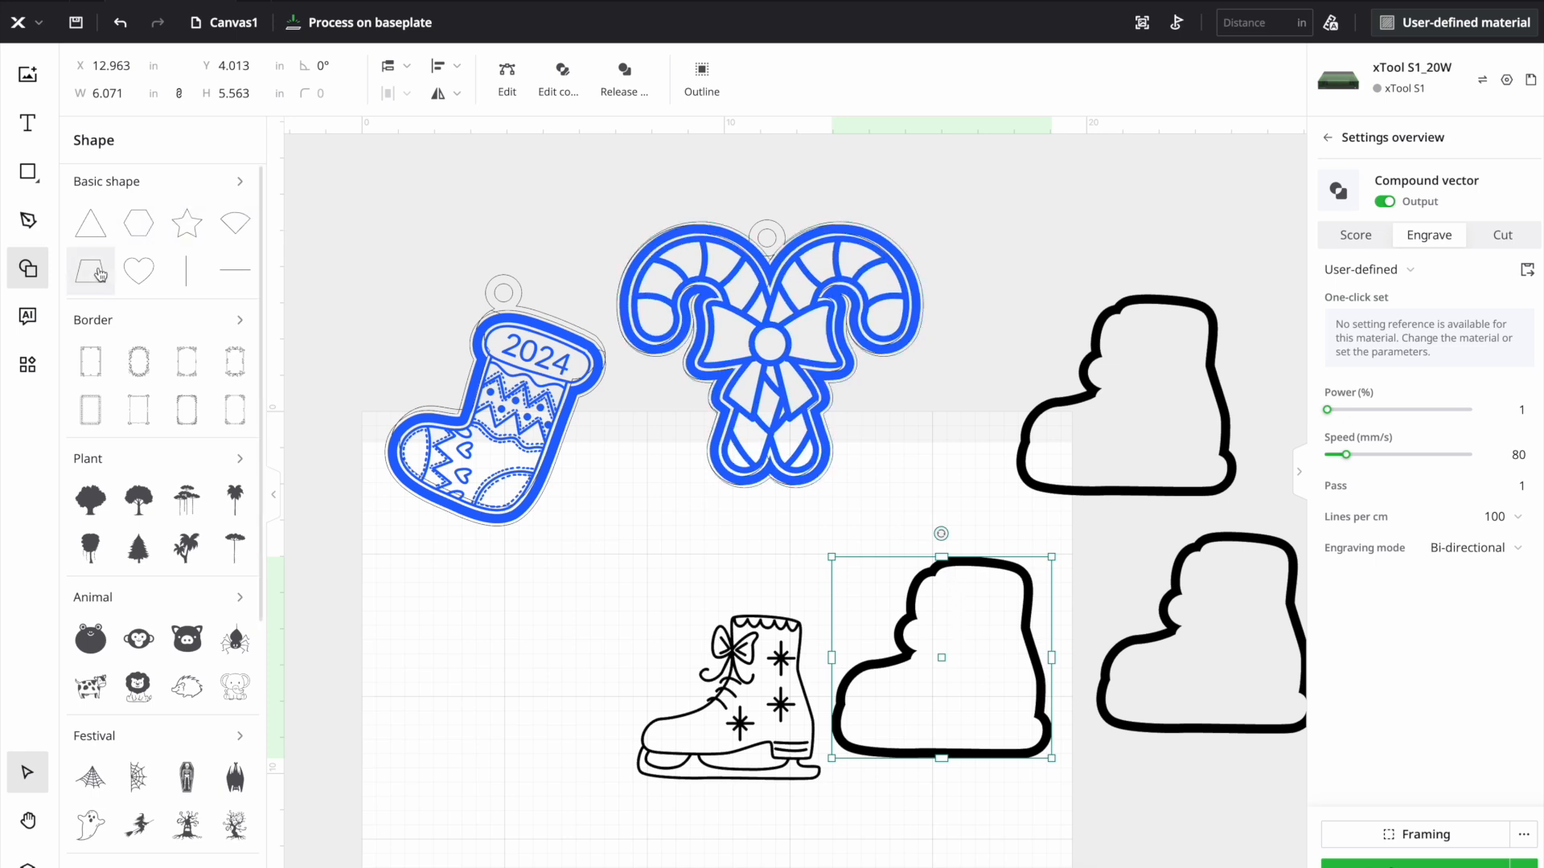
- Place a rectangle over the upper end of the boot border beside the skate and subtract it to trim the border open
click(239, 185)
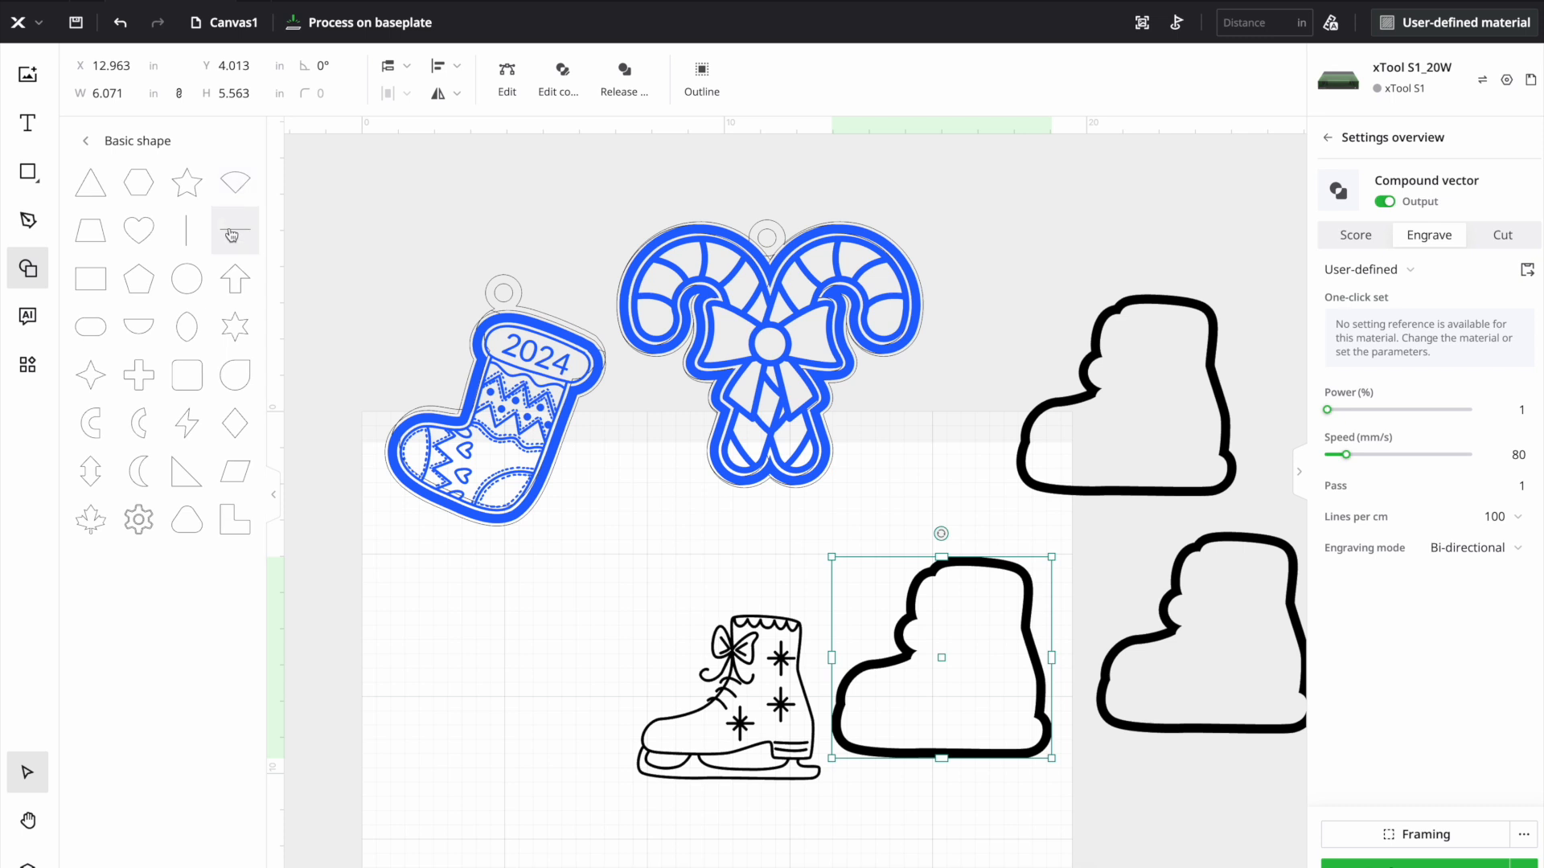
mouse_move(203, 385)
click(90, 279)
drag(717, 476, 976, 543)
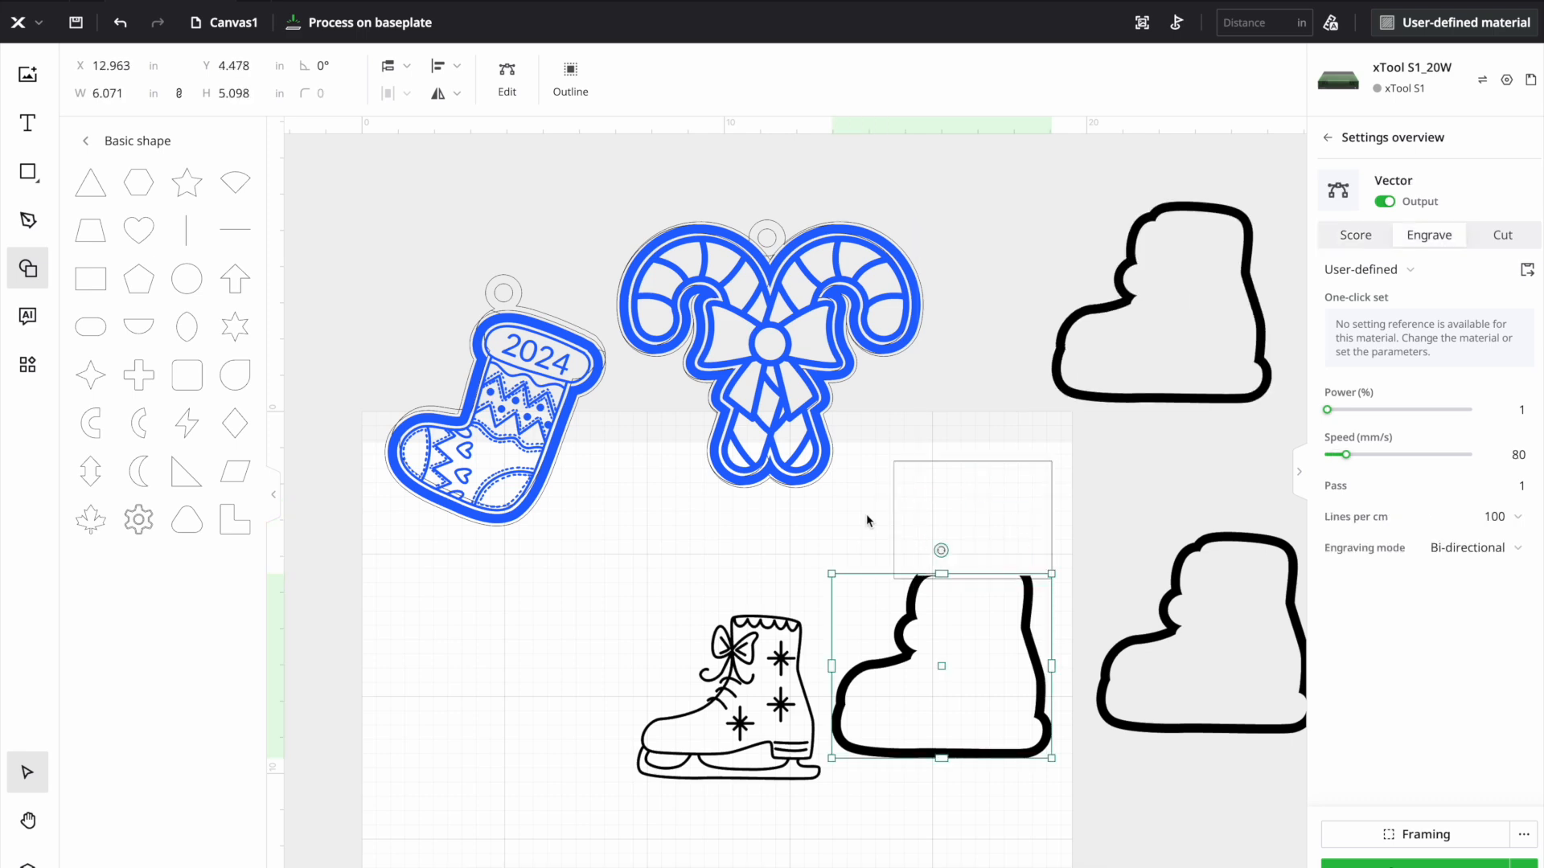
drag(850, 489, 1055, 626)
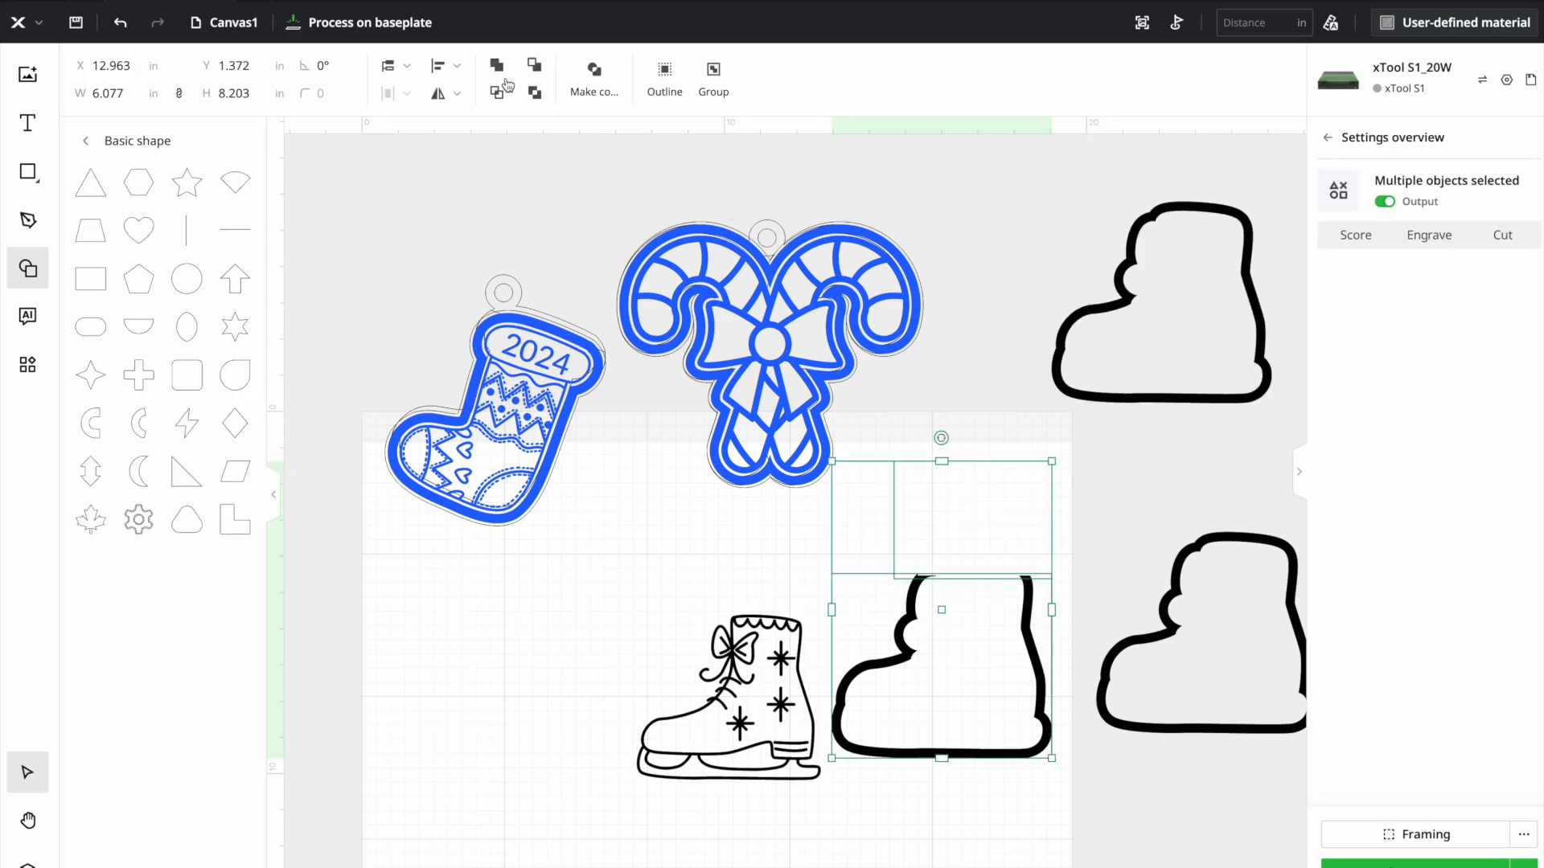
click(534, 66)
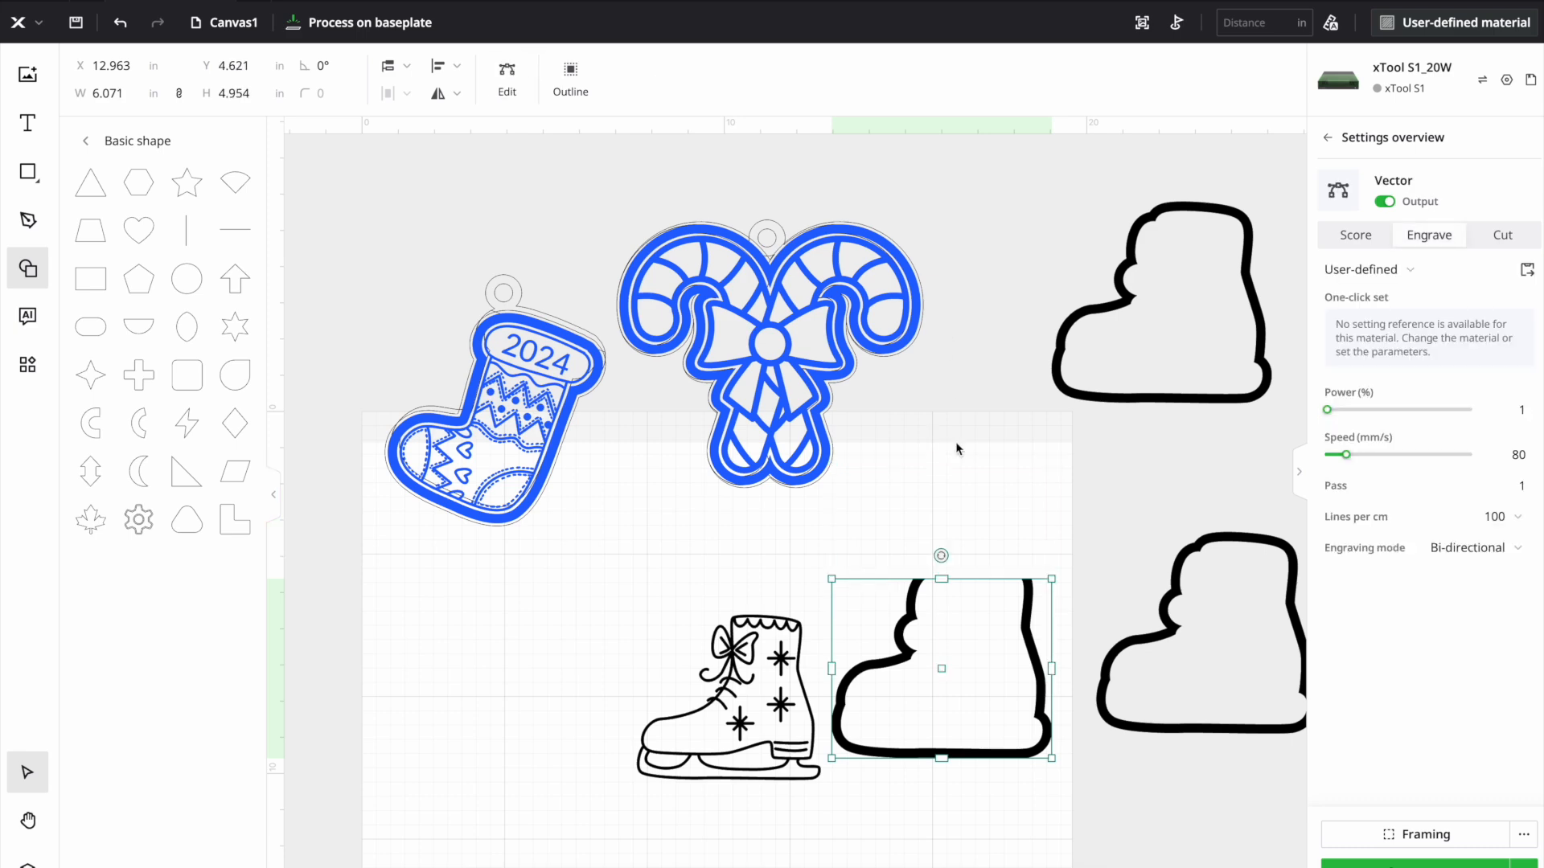
click(973, 483)
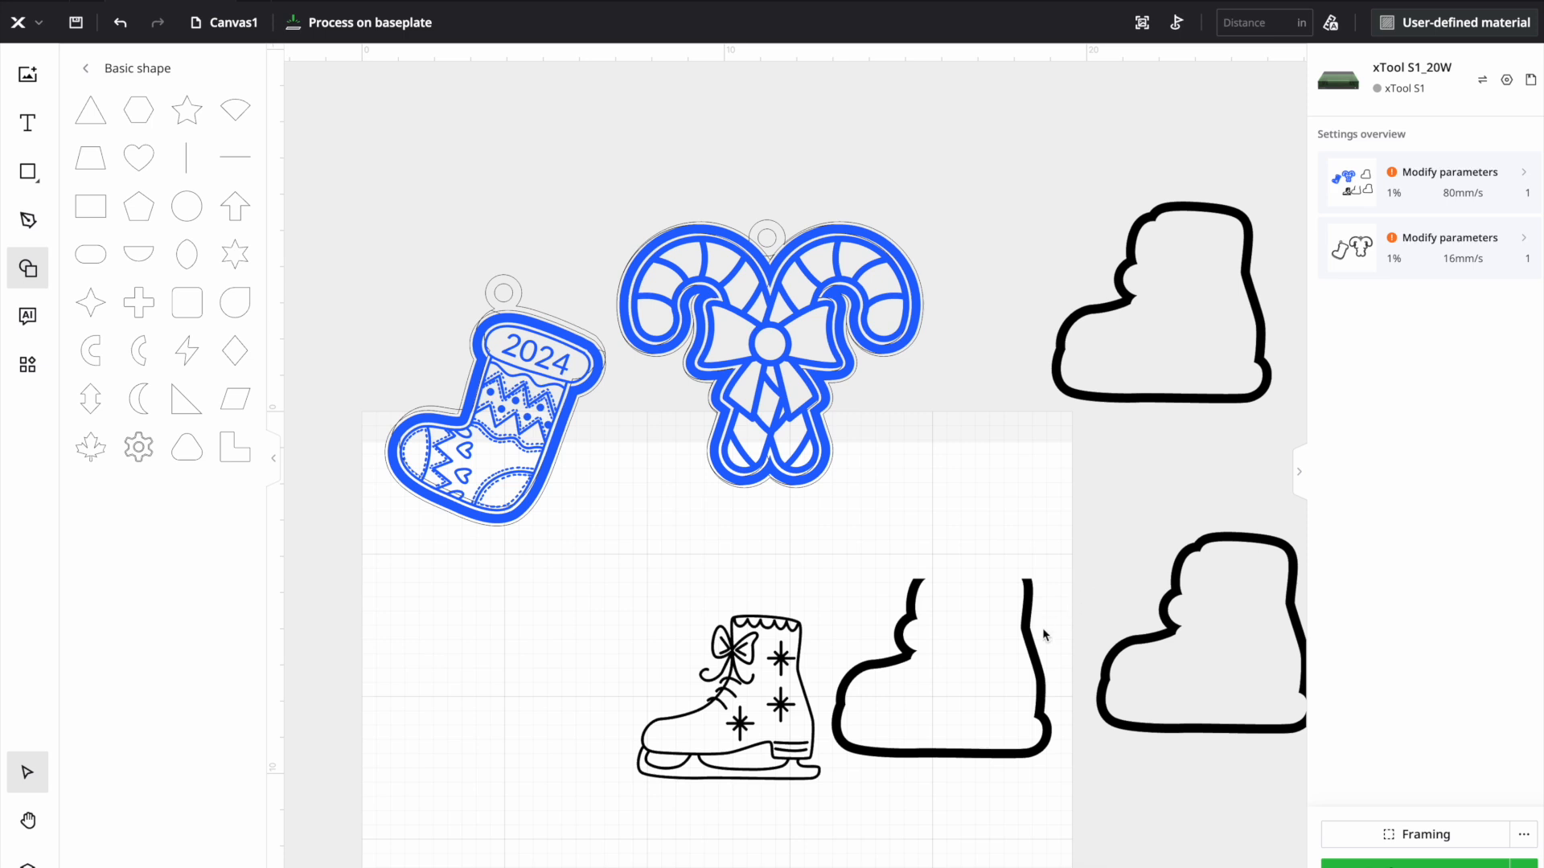
- Move one full boot border to the free area beside the stocking and skate, and place the skate artwork inside it
drag(1194, 679, 513, 775)
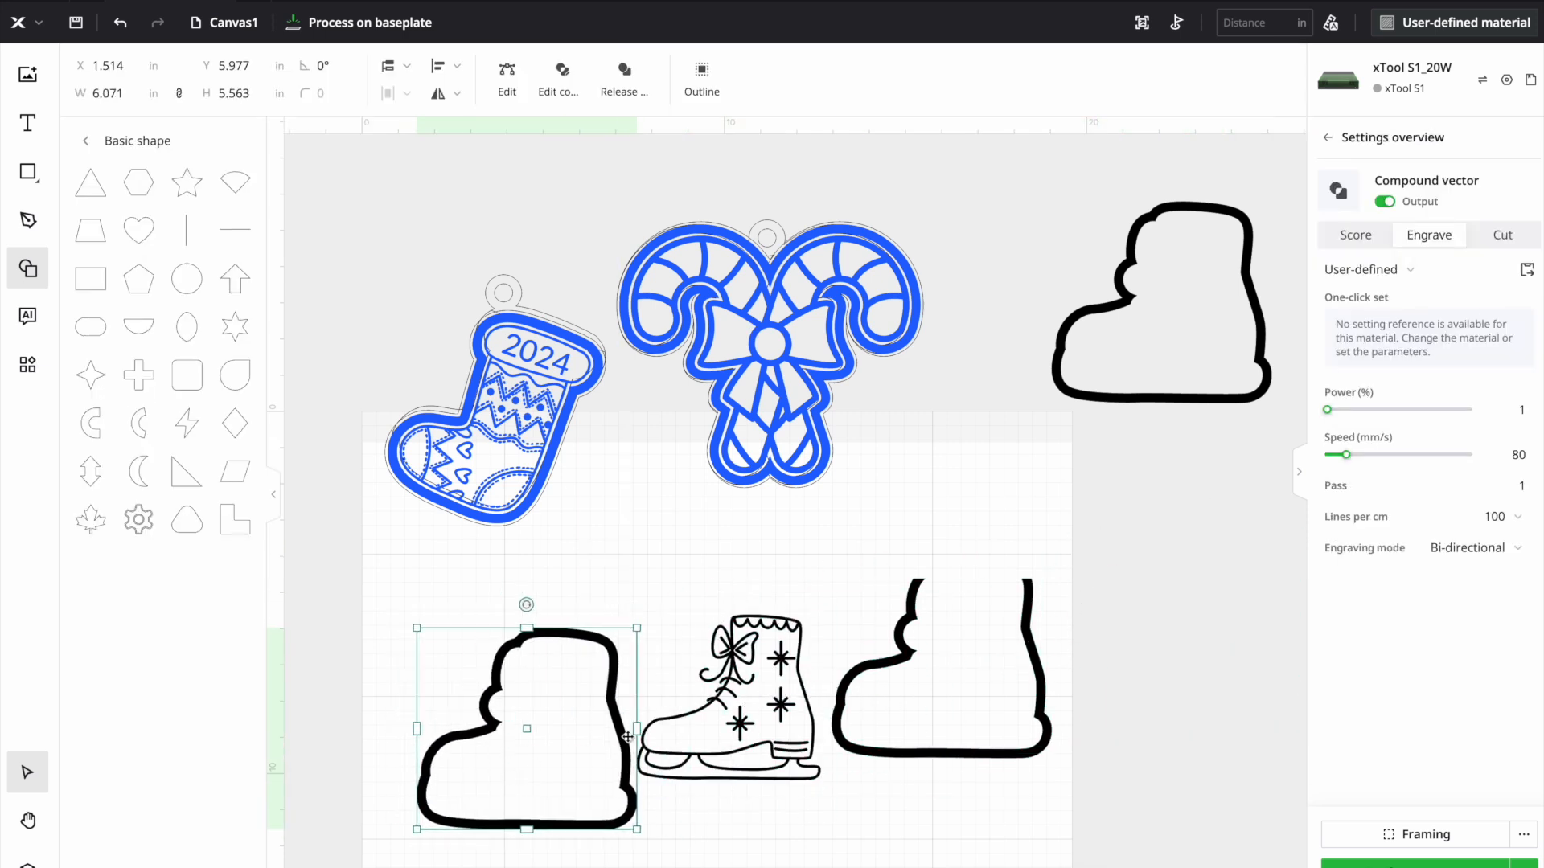
click(882, 554)
click(740, 699)
drag(740, 698, 539, 731)
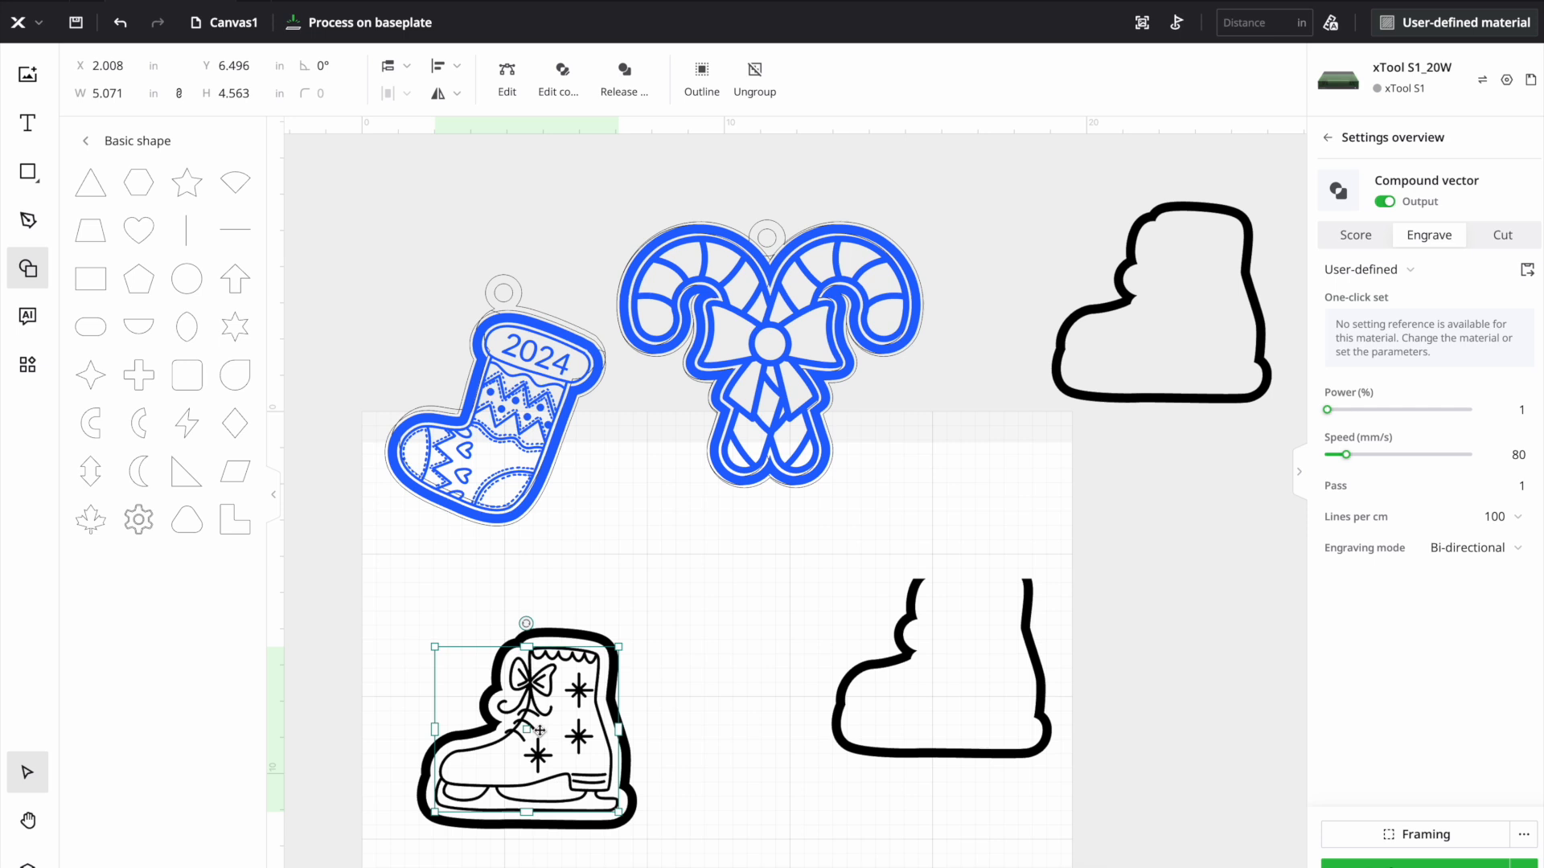
click(691, 687)
- Unite the skate with its thick border and add a cut outline around the result with a 0.079 in offset
drag(479, 643, 696, 746)
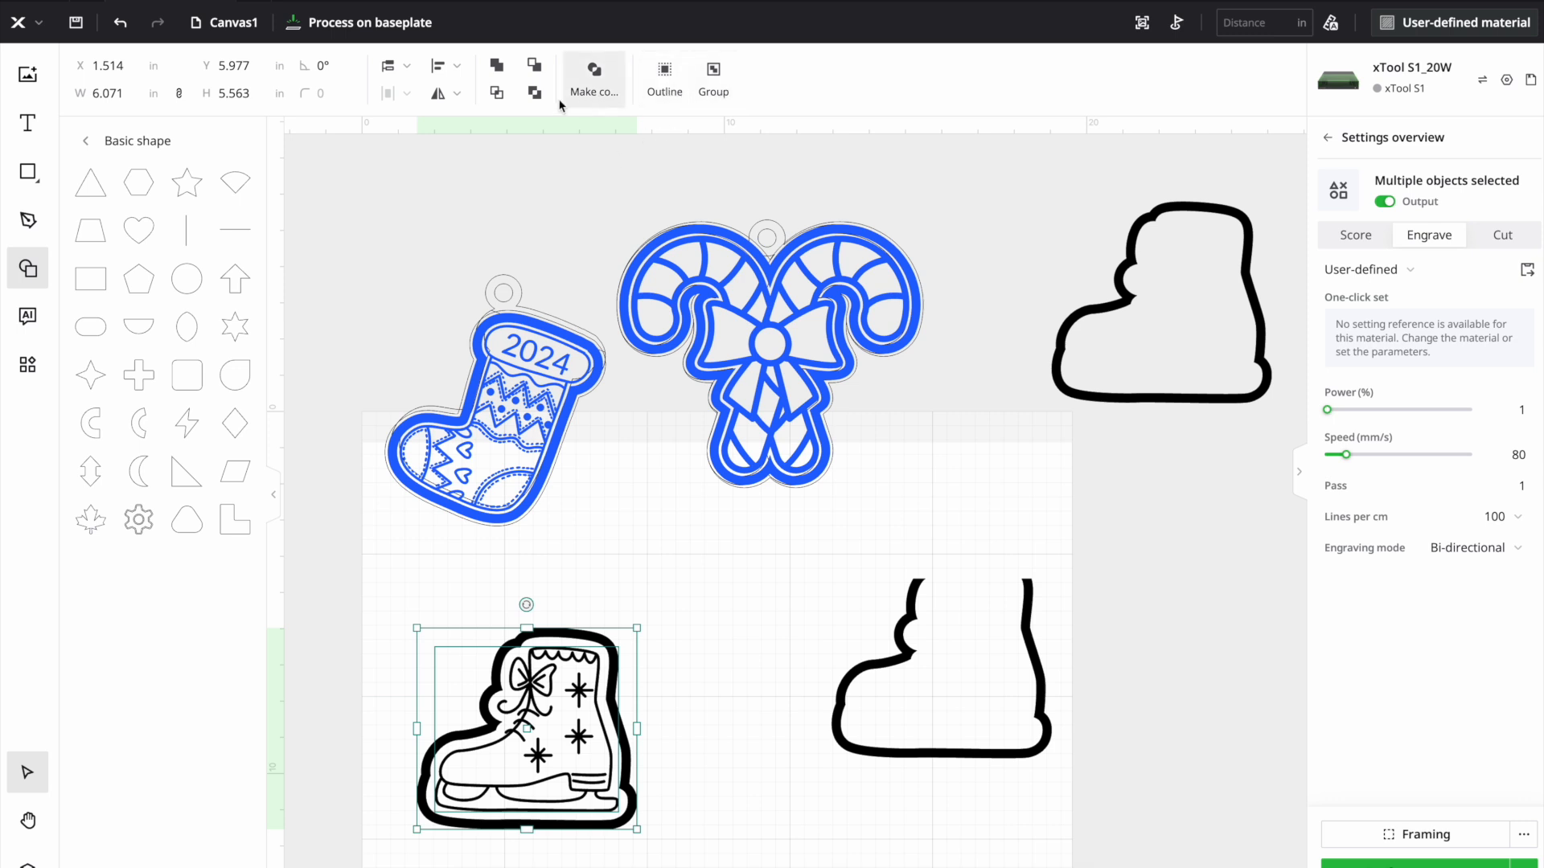
click(497, 68)
drag(549, 684, 594, 680)
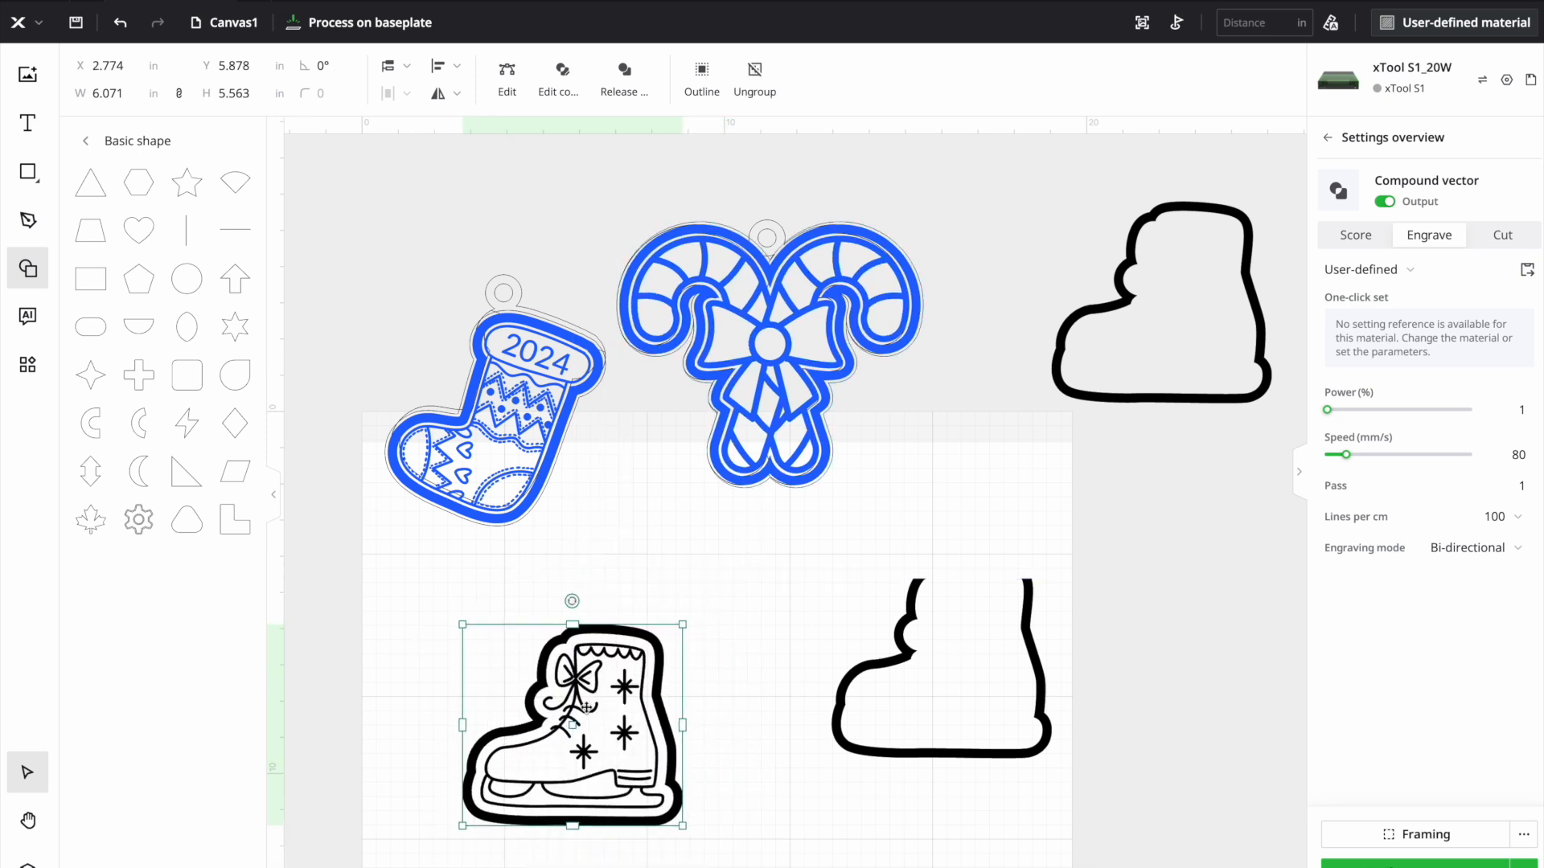
click(713, 90)
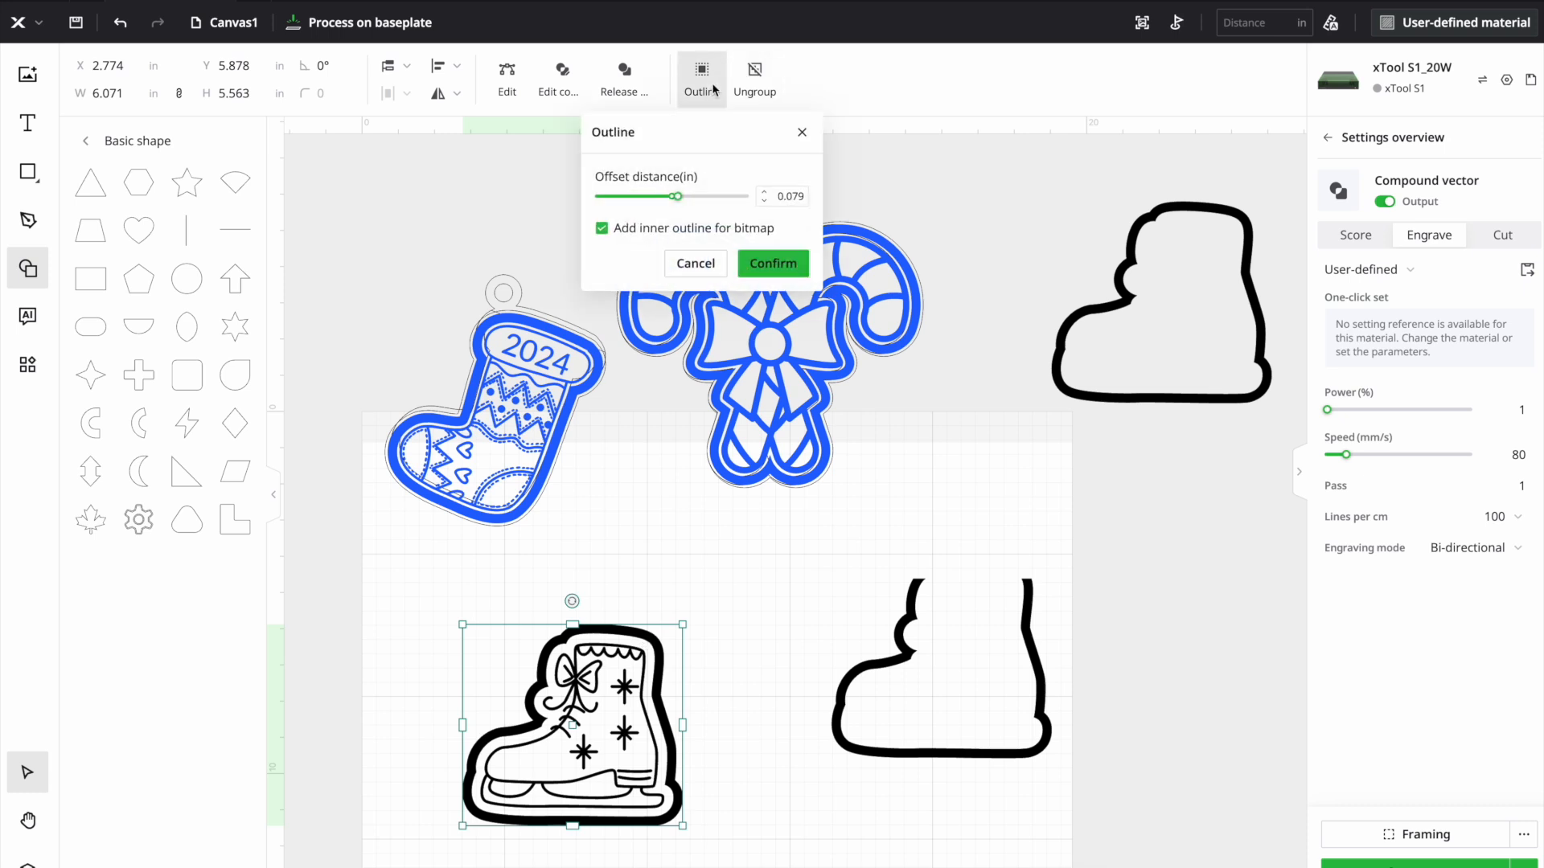
click(771, 268)
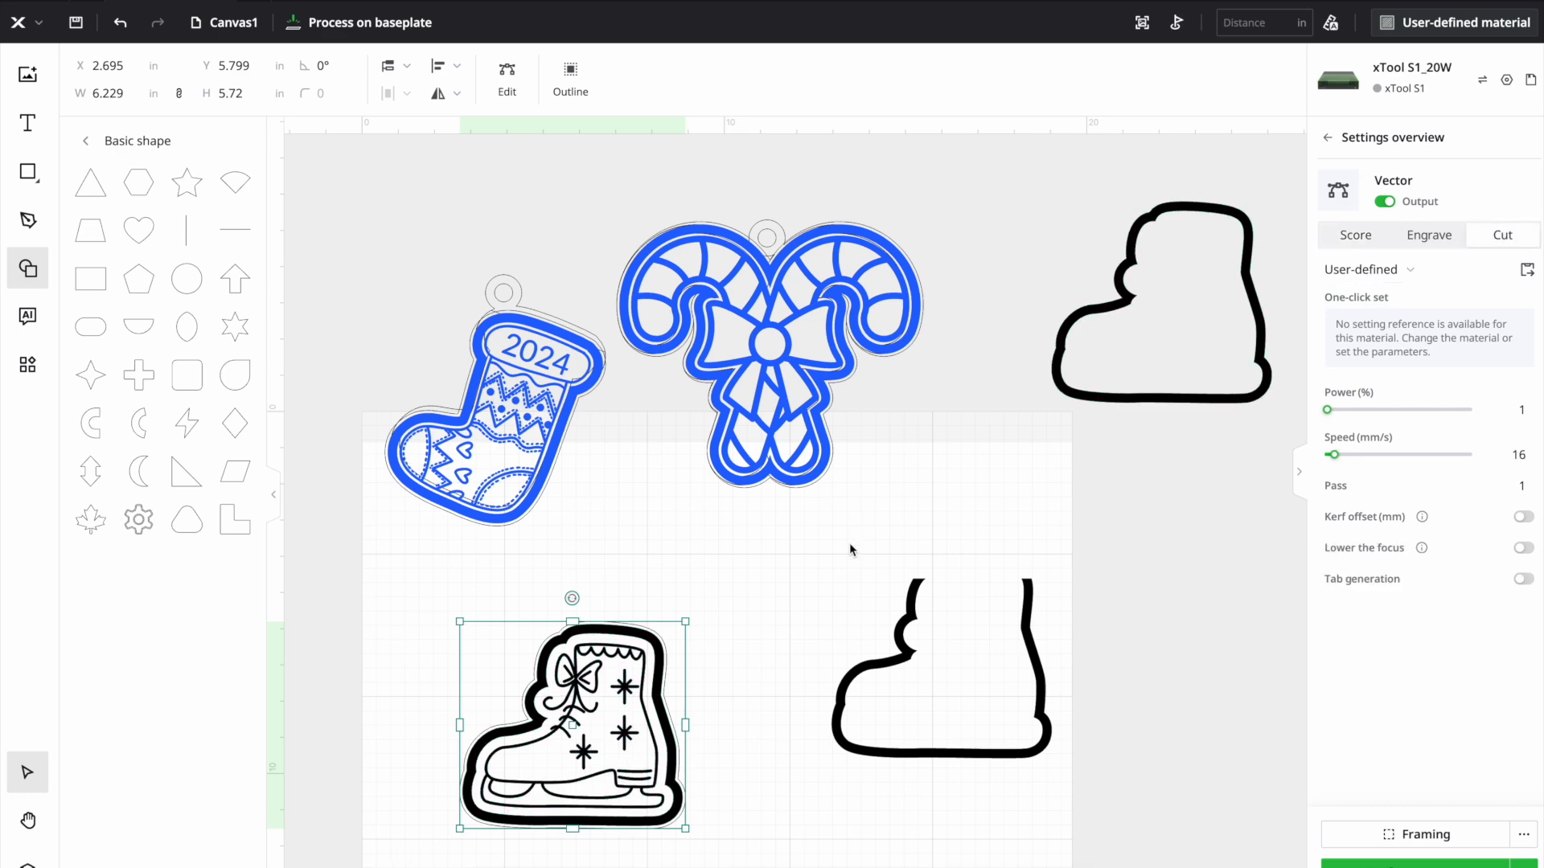
- Move the united skate artwork to the blue layer
right_click(676, 660)
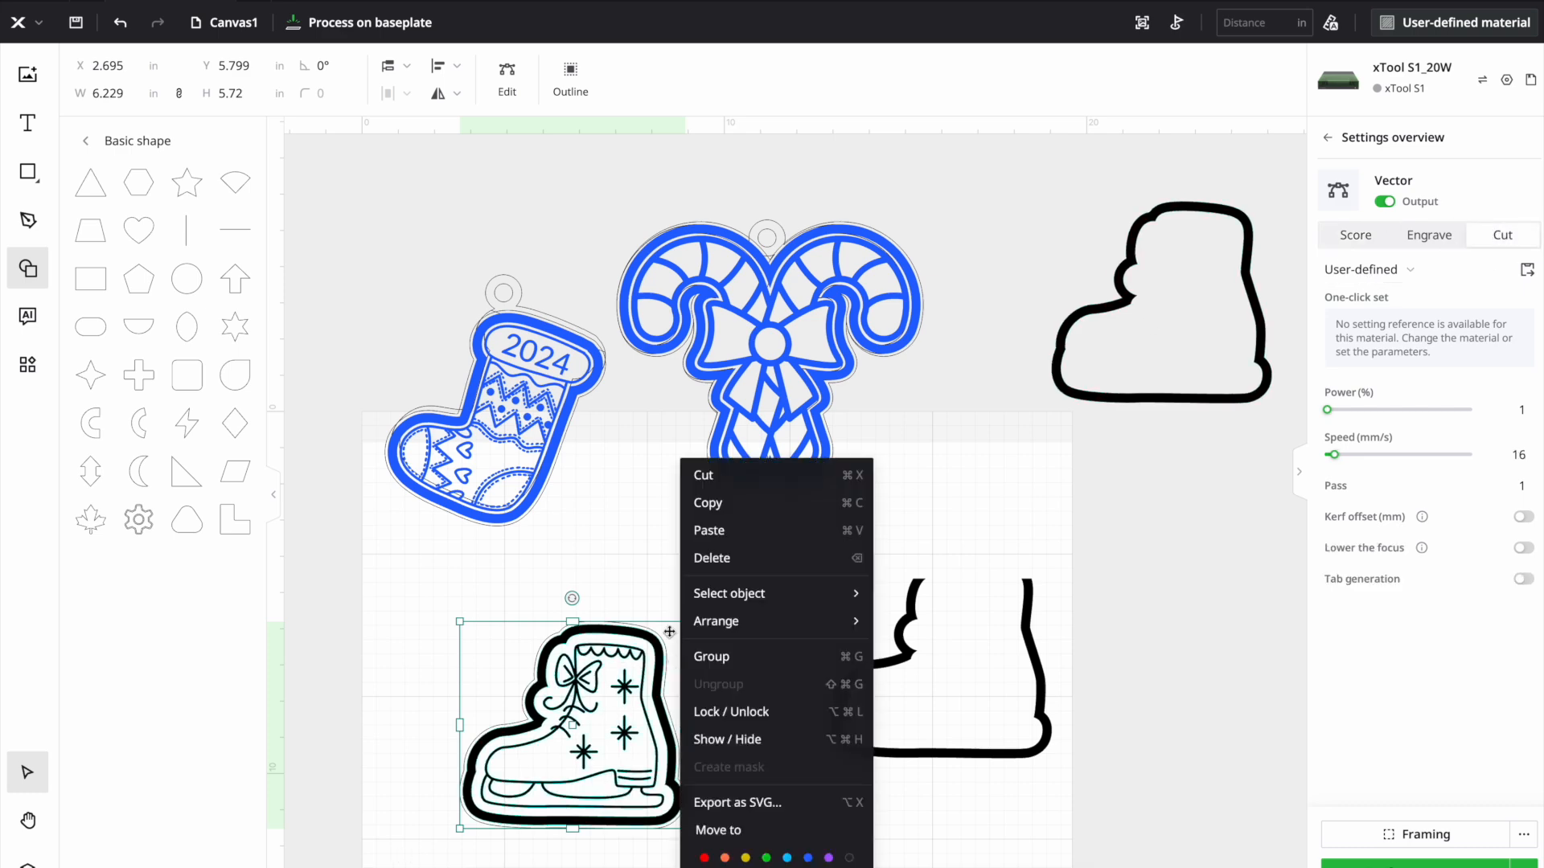
click(712, 657)
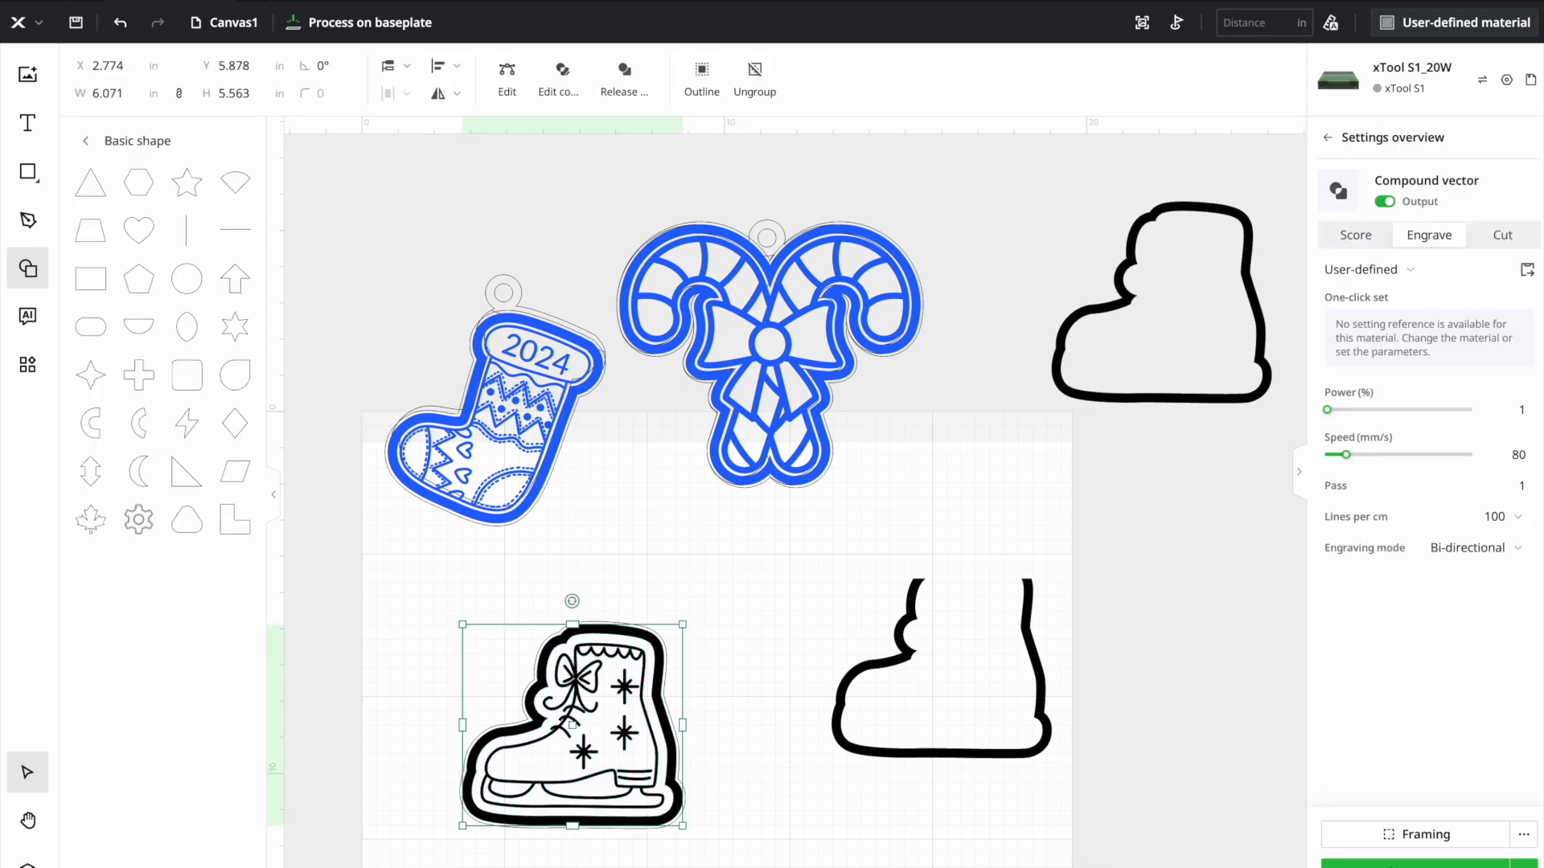
right_click(588, 752)
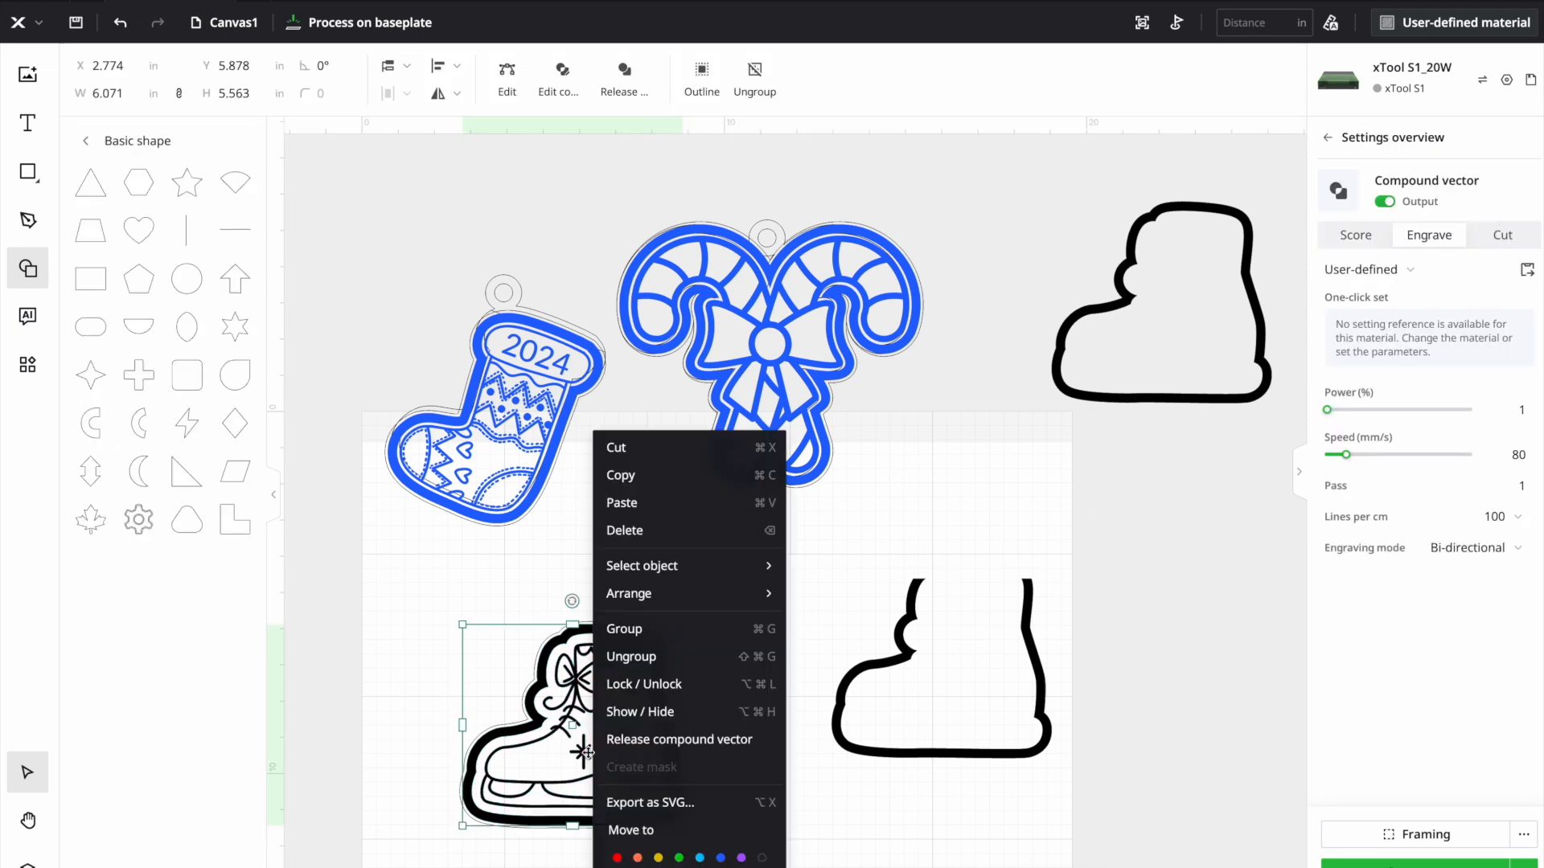
click(720, 858)
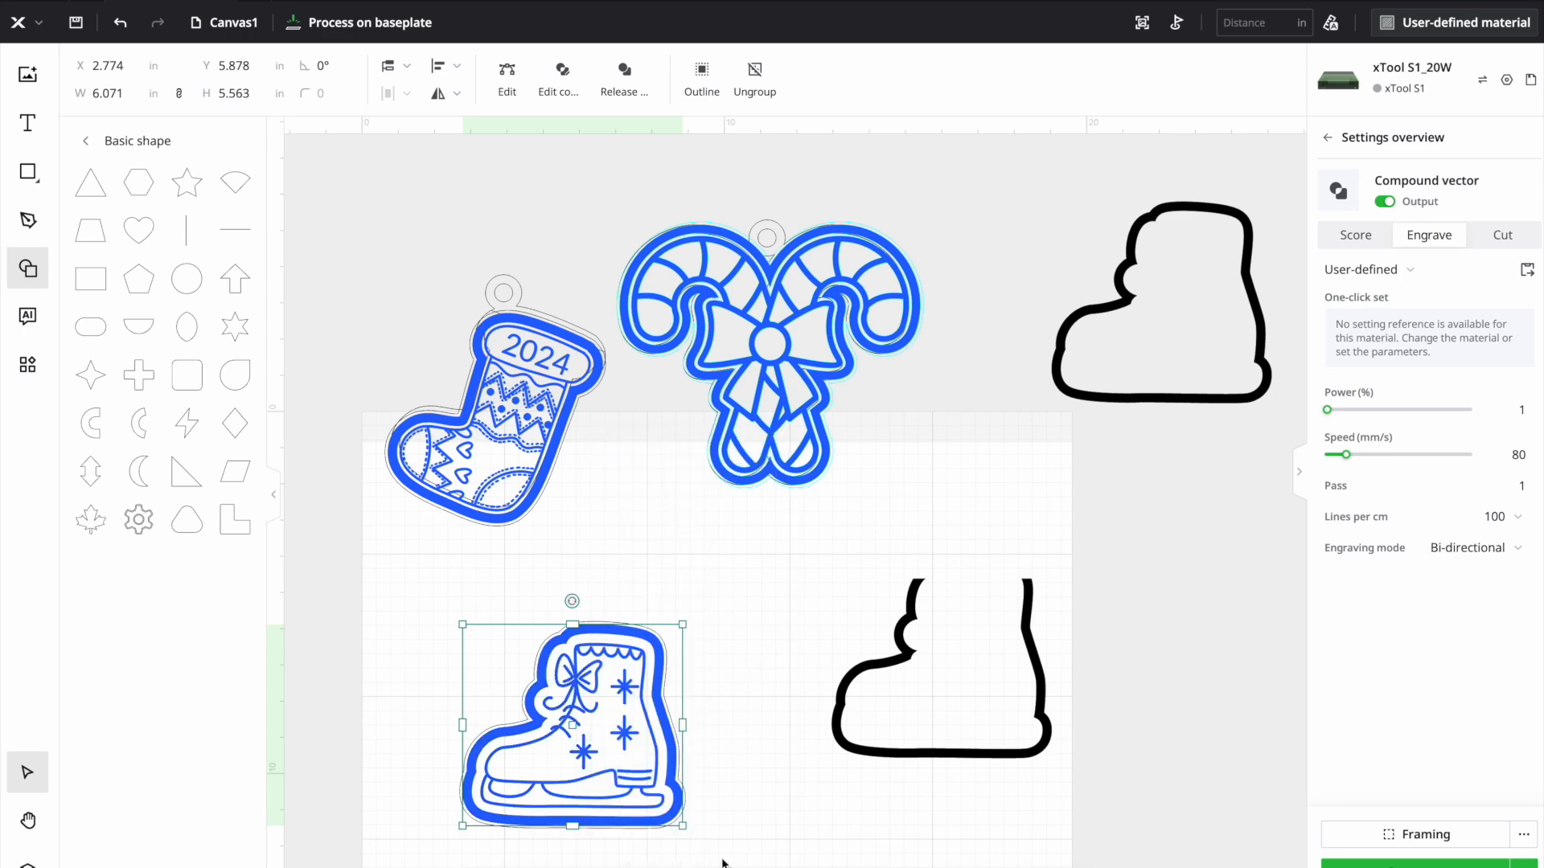
- Set the trimmed and the full boot borders to Cut and move the full border closer above the trimmed one
click(873, 696)
click(1481, 240)
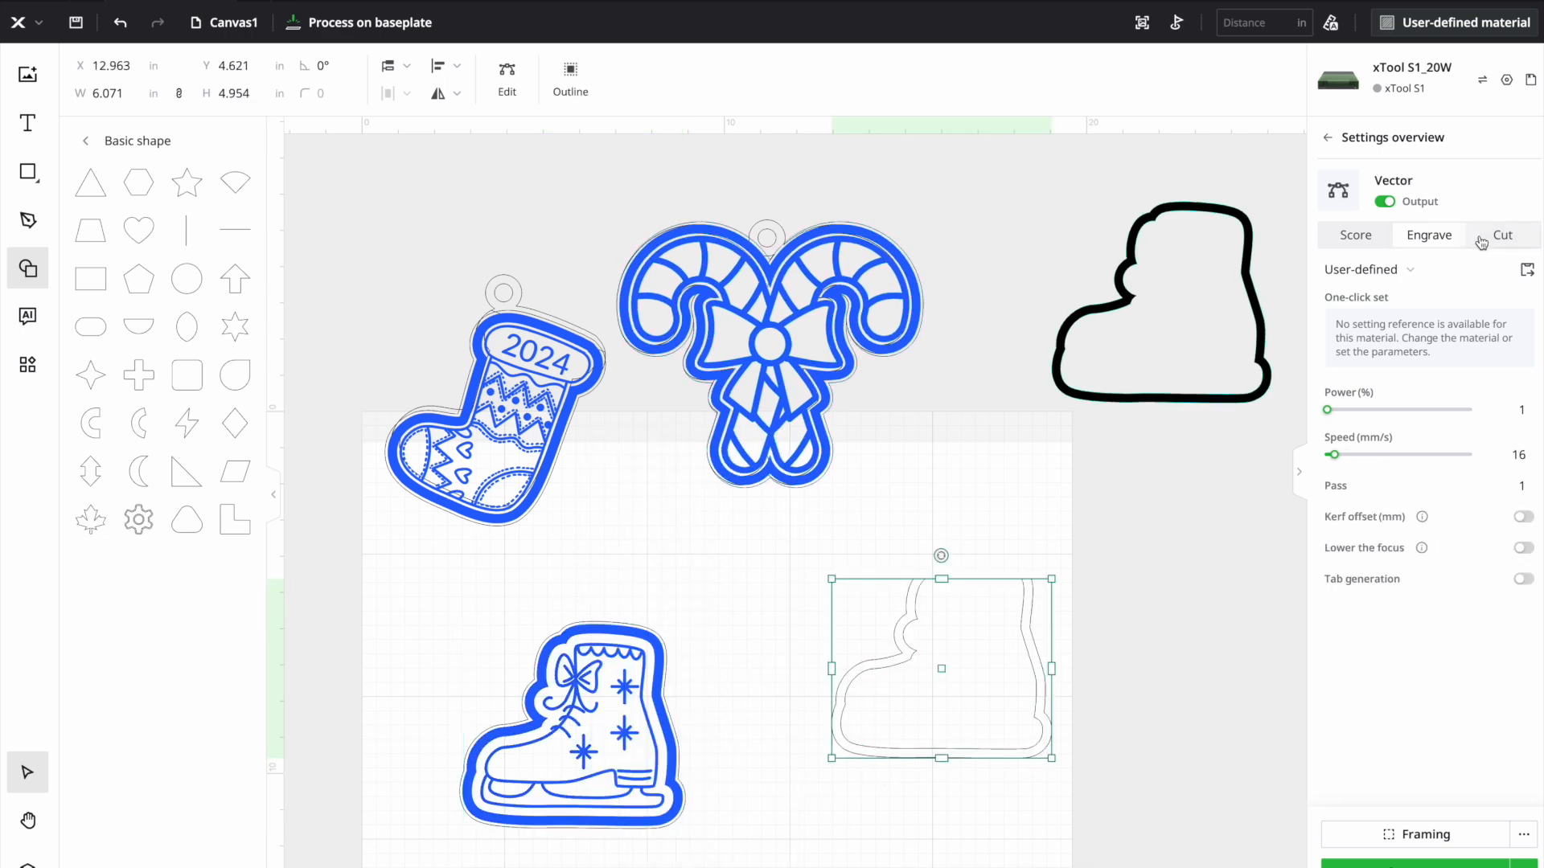
click(1251, 304)
click(1497, 241)
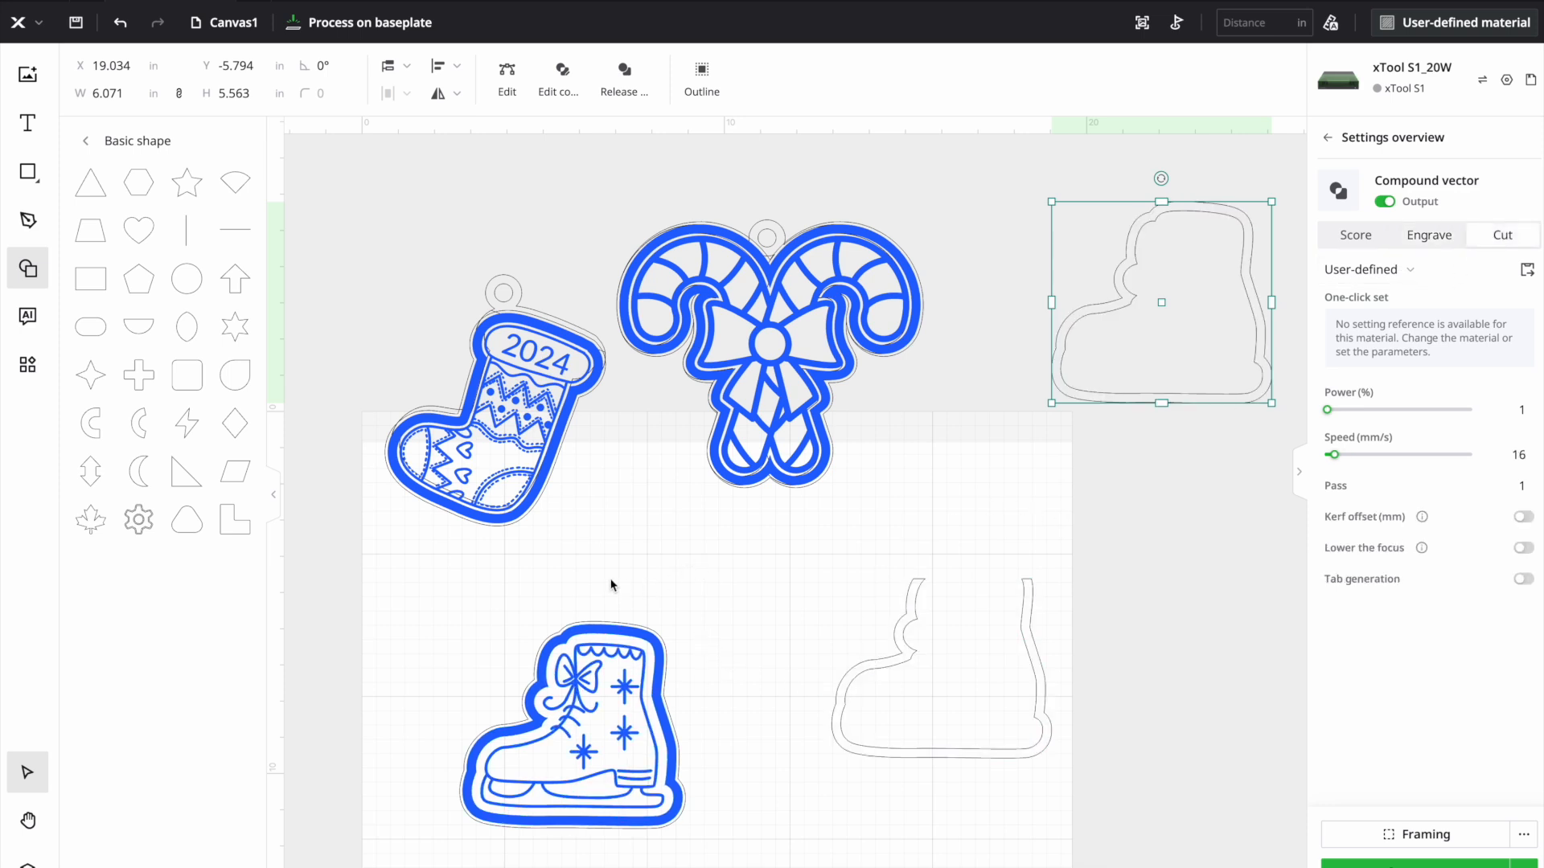
drag(1199, 309, 1138, 437)
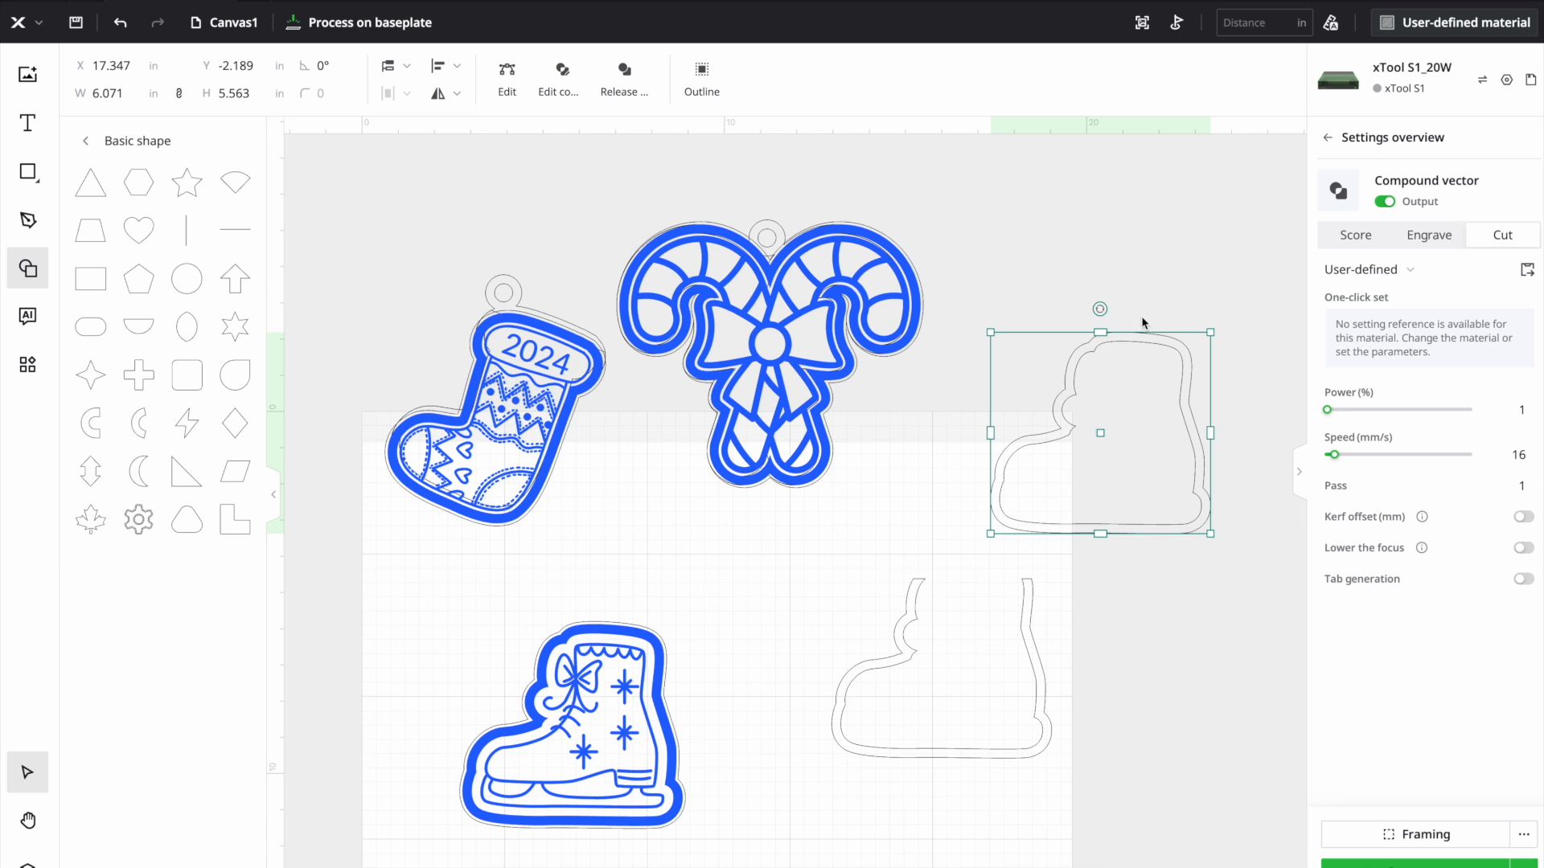
- Add a circle below the candy cane ornament and set its size to 0.5 in
drag(179, 303, 730, 575)
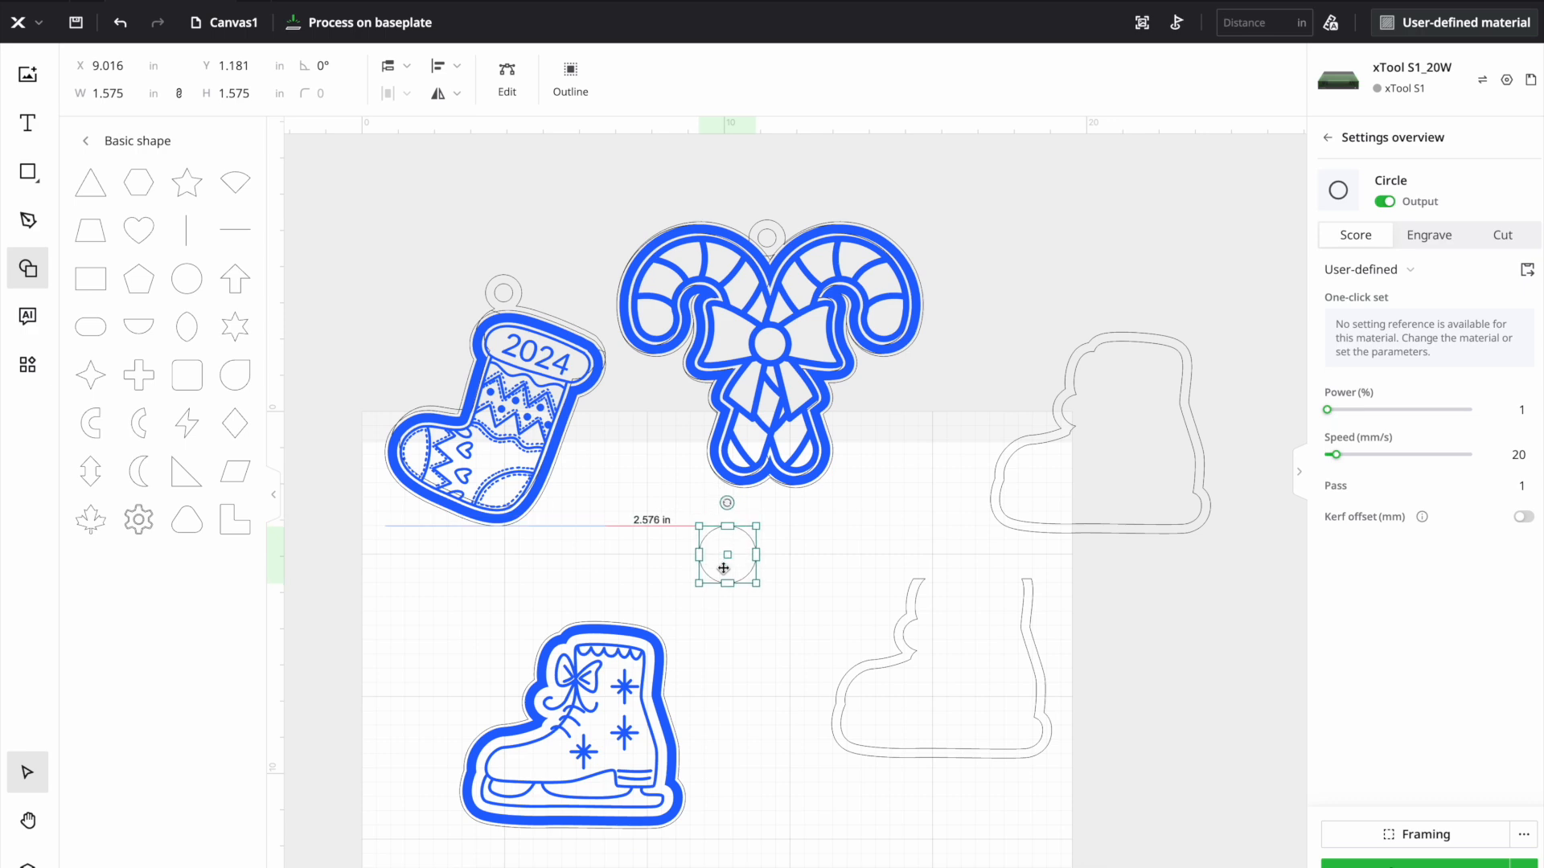
click(233, 94)
text(0)
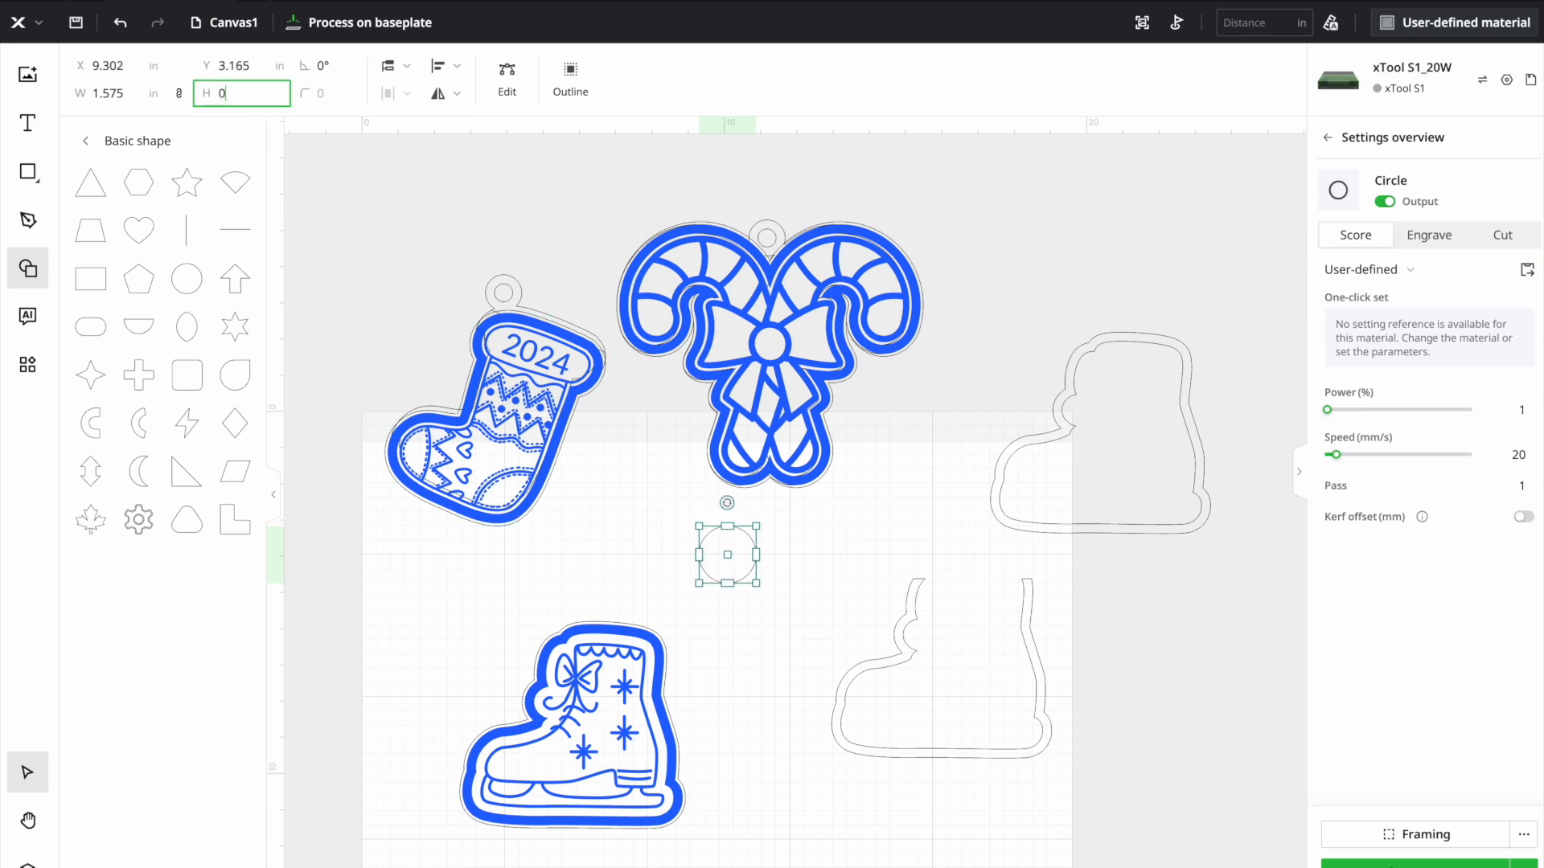
text(.5)
key(Return)
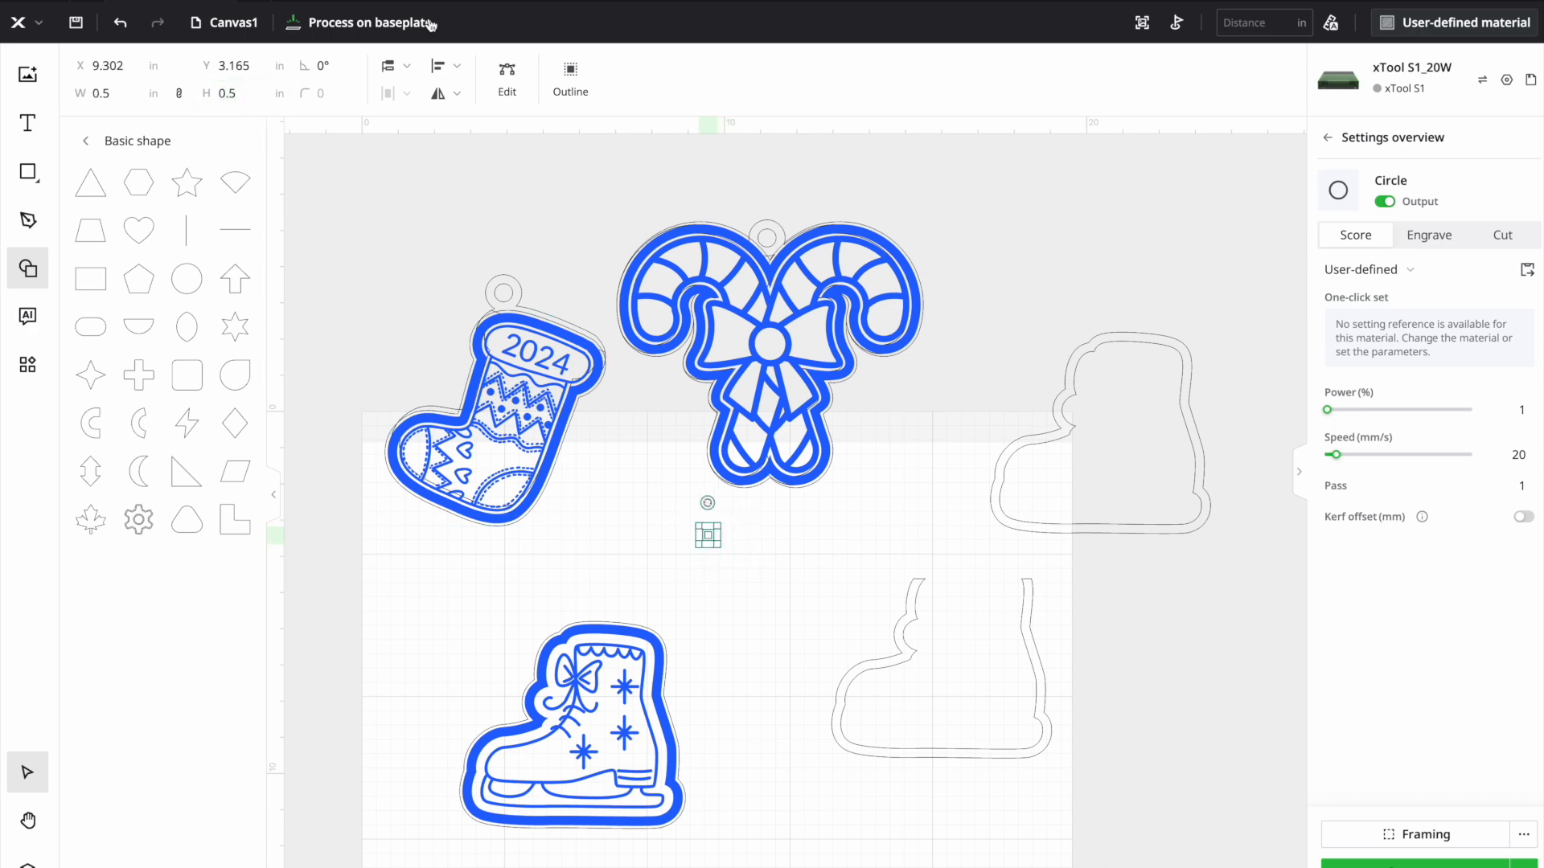
- Outline the small circle with a 0.25 in offset distance
click(554, 74)
double_click(657, 196)
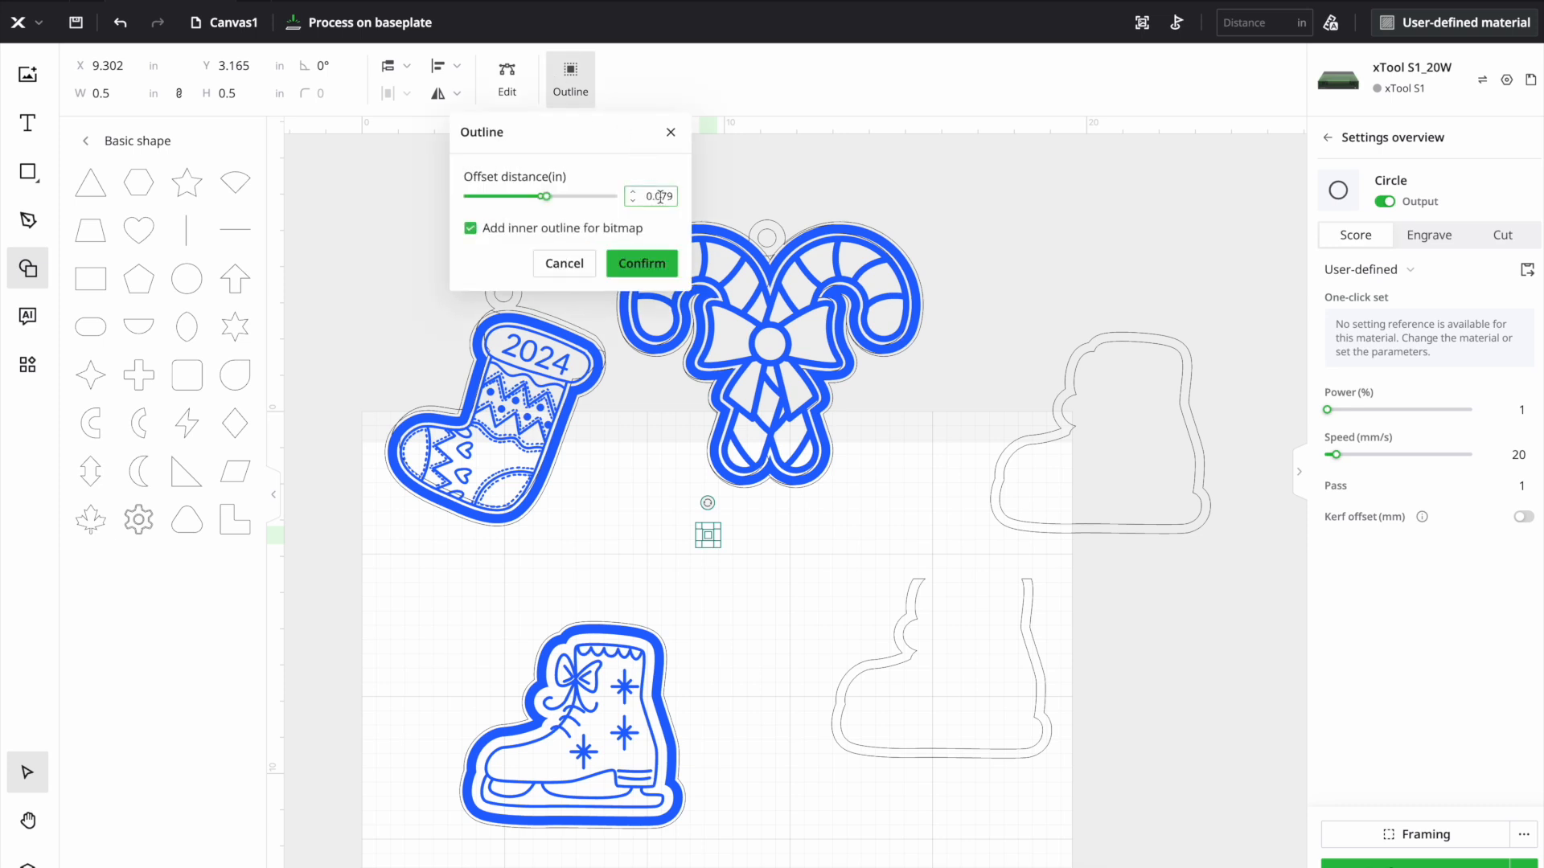
text(0)
key(Return)
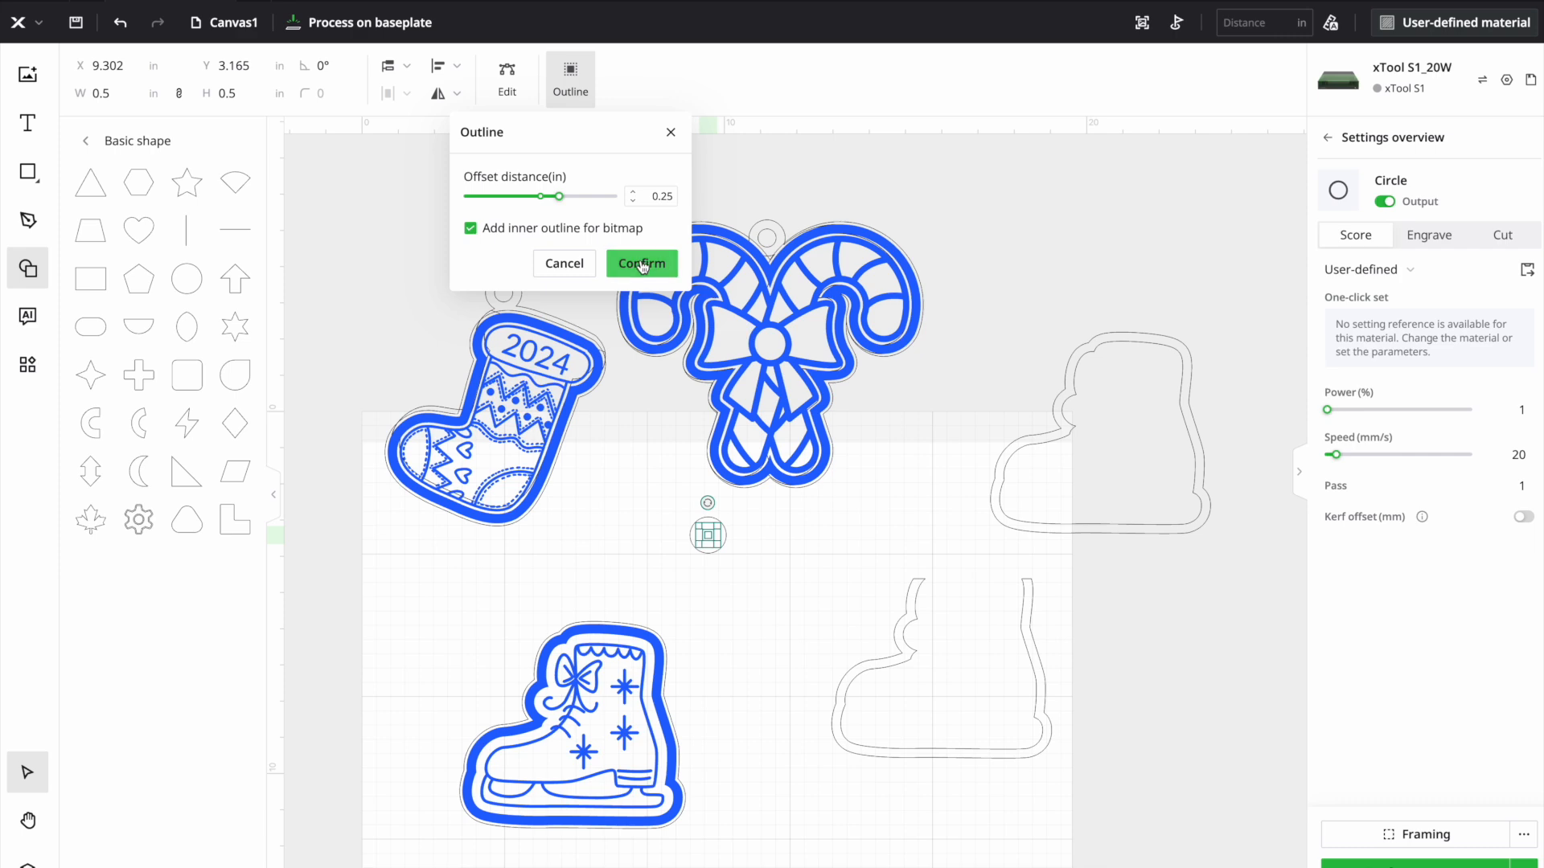
click(642, 264)
- Combine the two concentric circles into a ring by subtracting their overlap, and place it at the full boot border's upper back corner
click(664, 530)
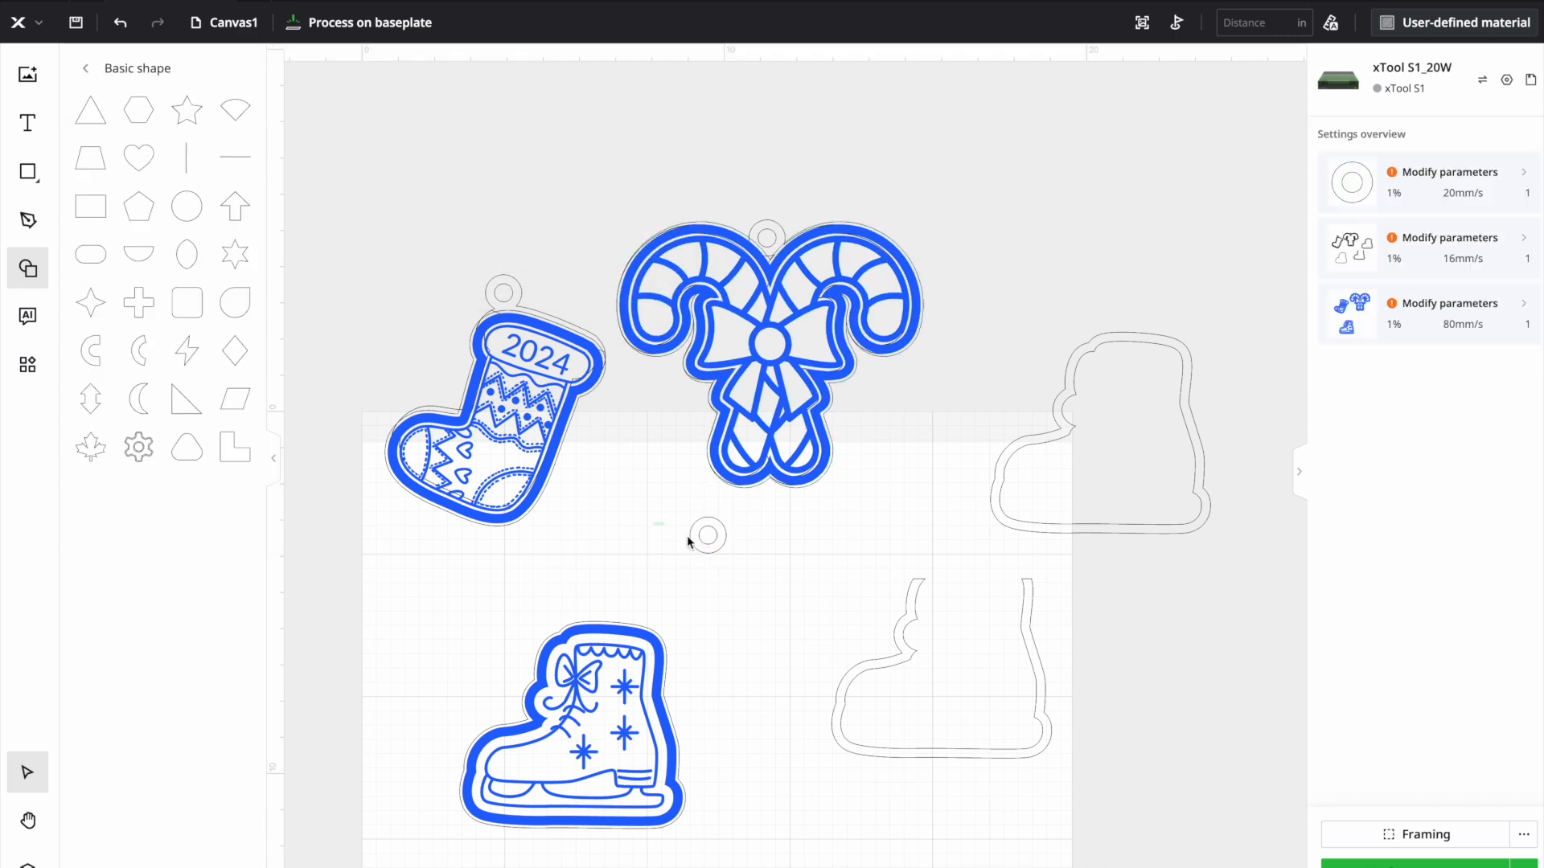
click(727, 551)
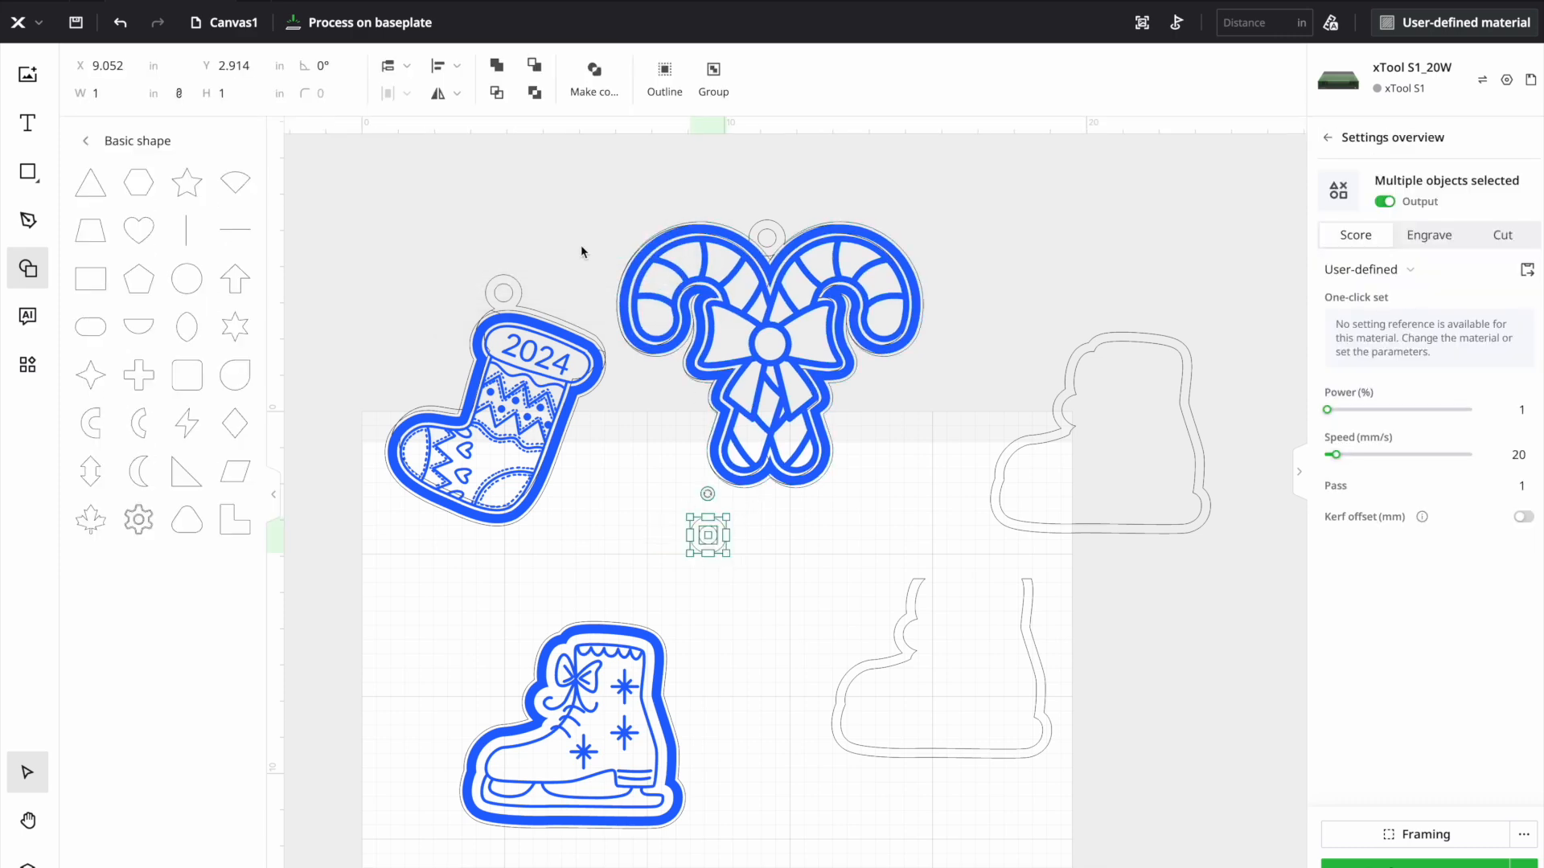
click(534, 95)
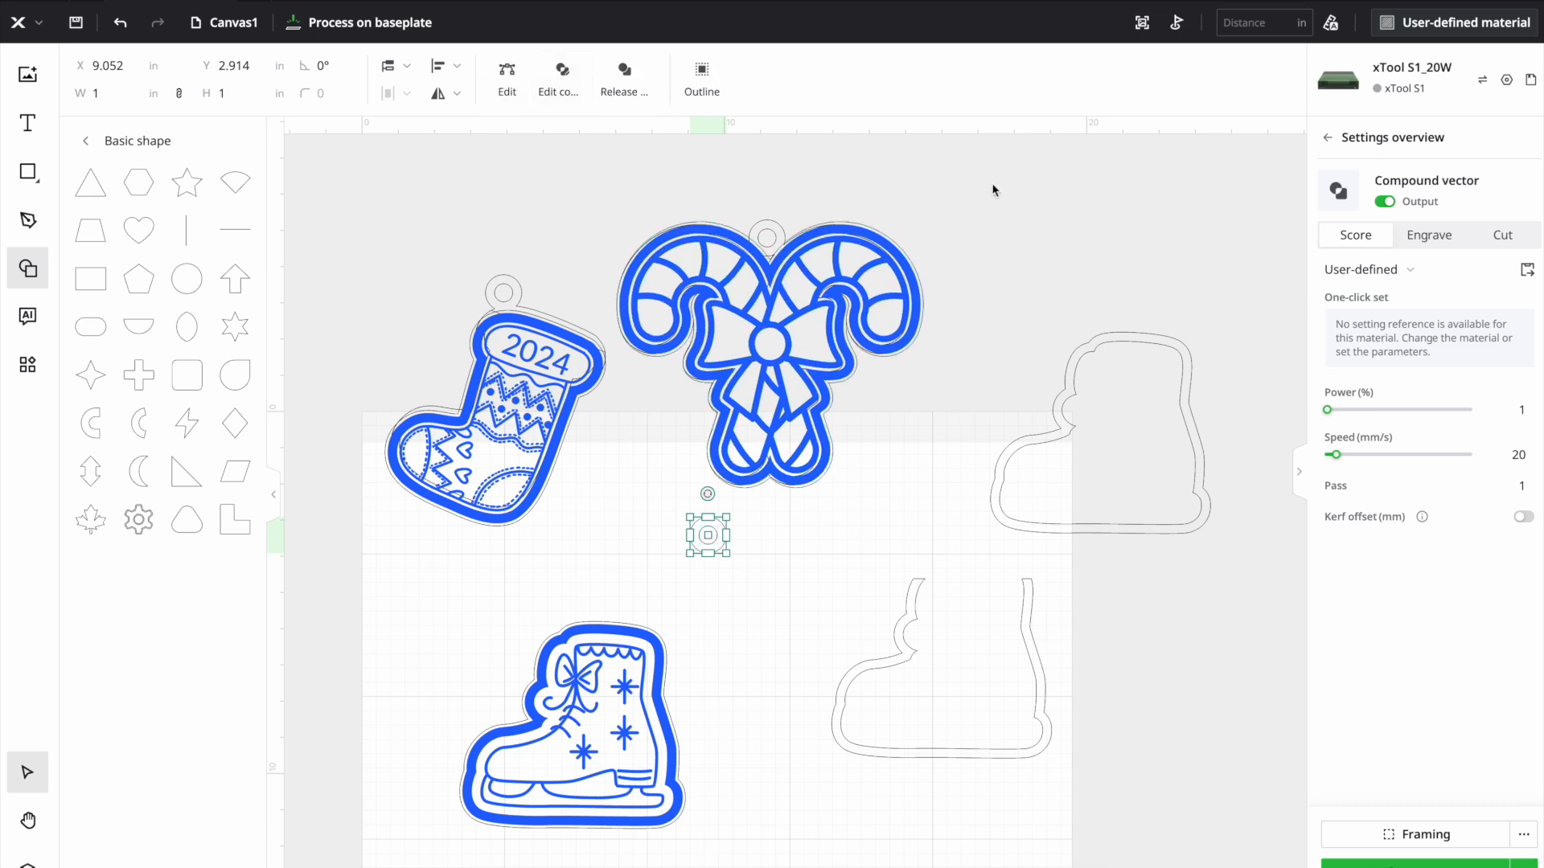
drag(707, 535, 1186, 328)
click(1218, 399)
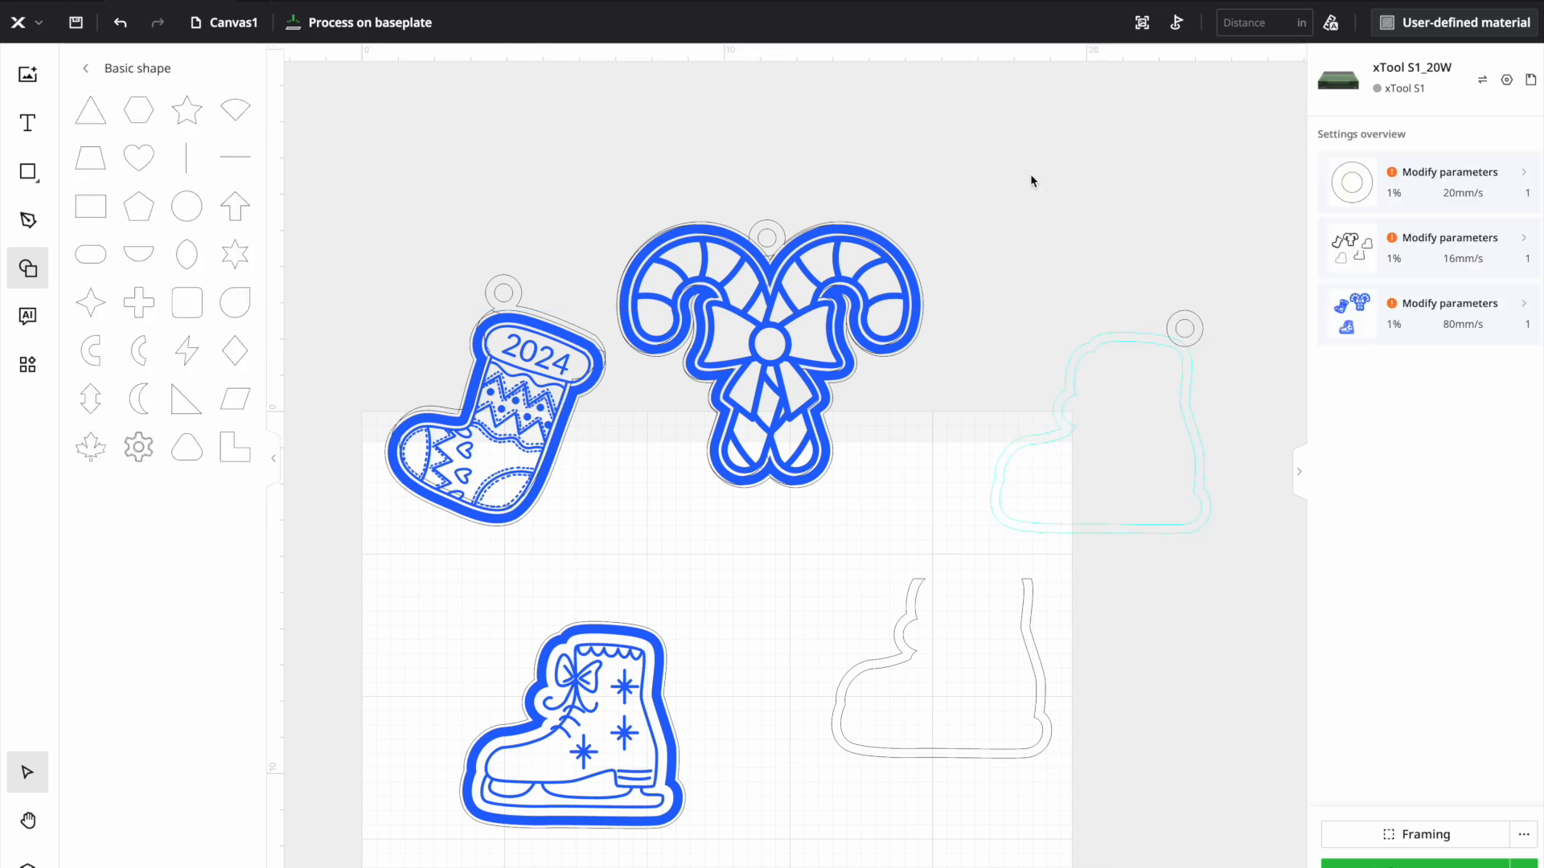
- Unite the hanging ring with the full boot border and set the result to Cut
drag(1039, 238, 1302, 479)
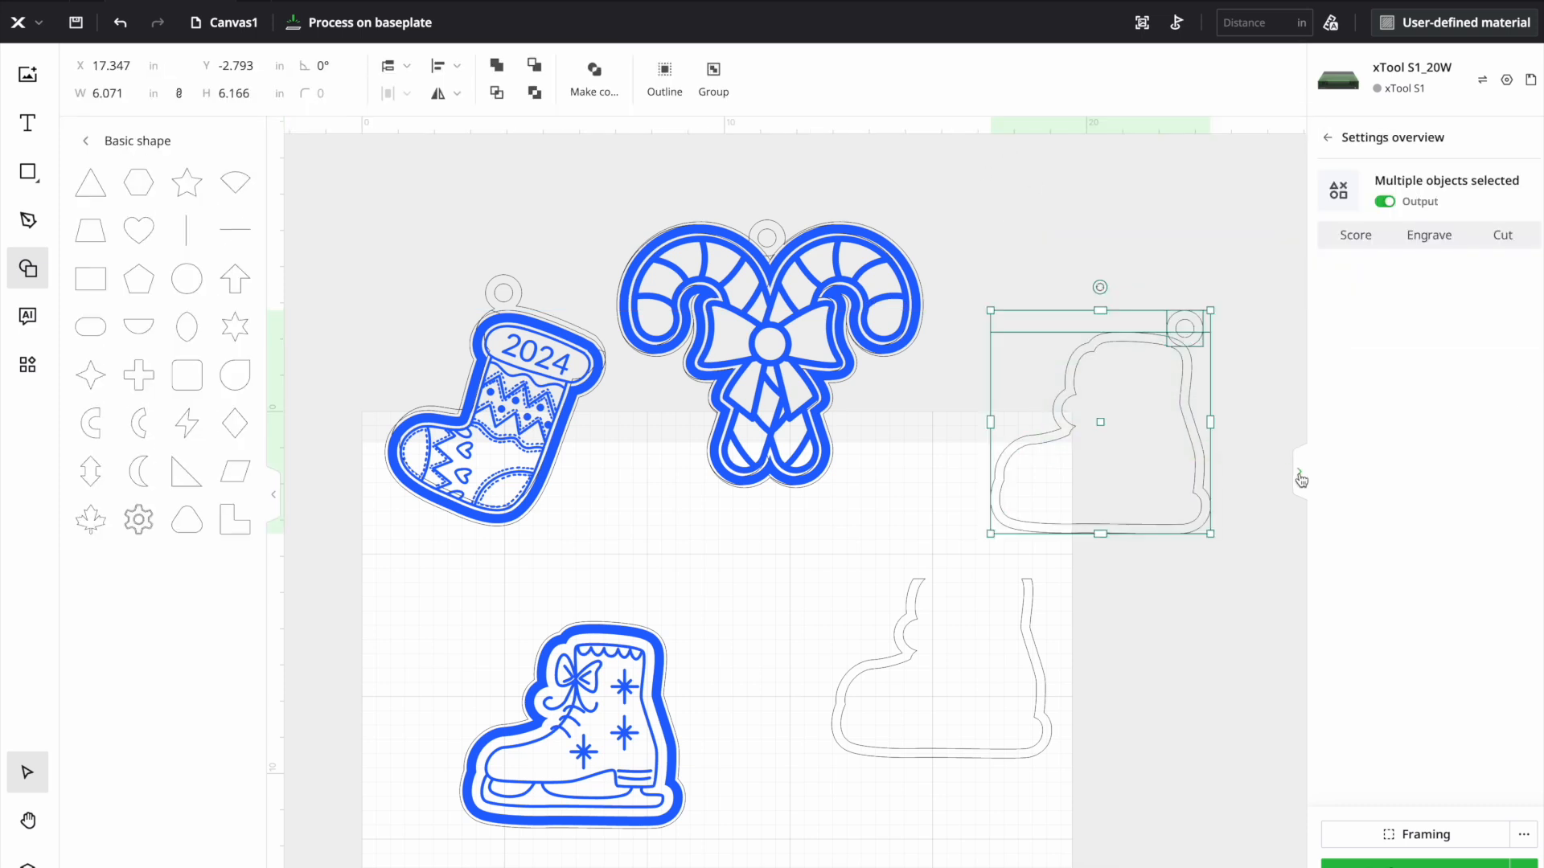
click(497, 66)
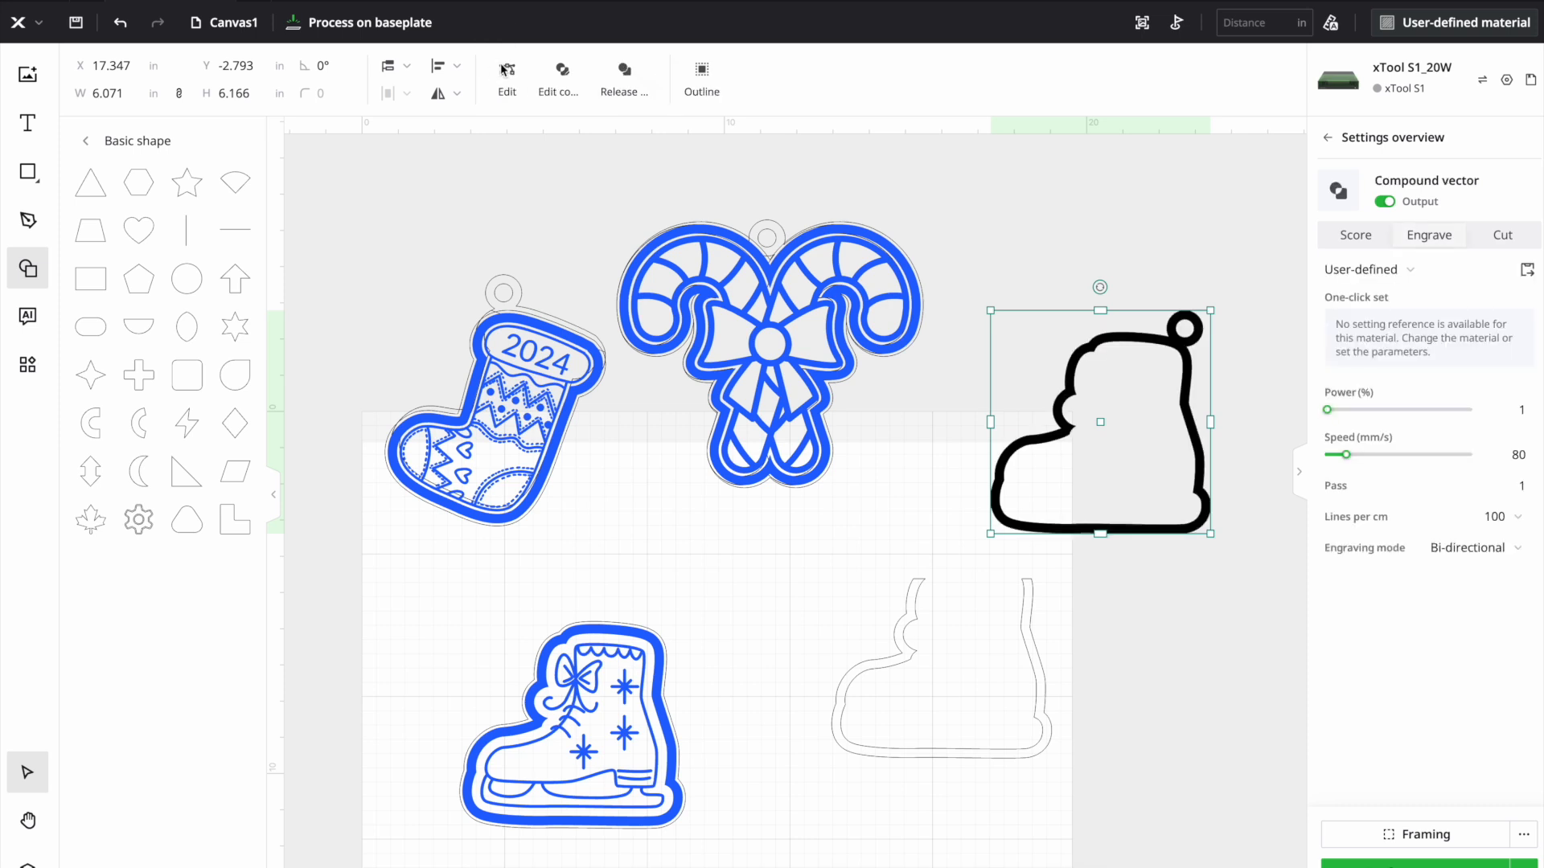
click(1524, 241)
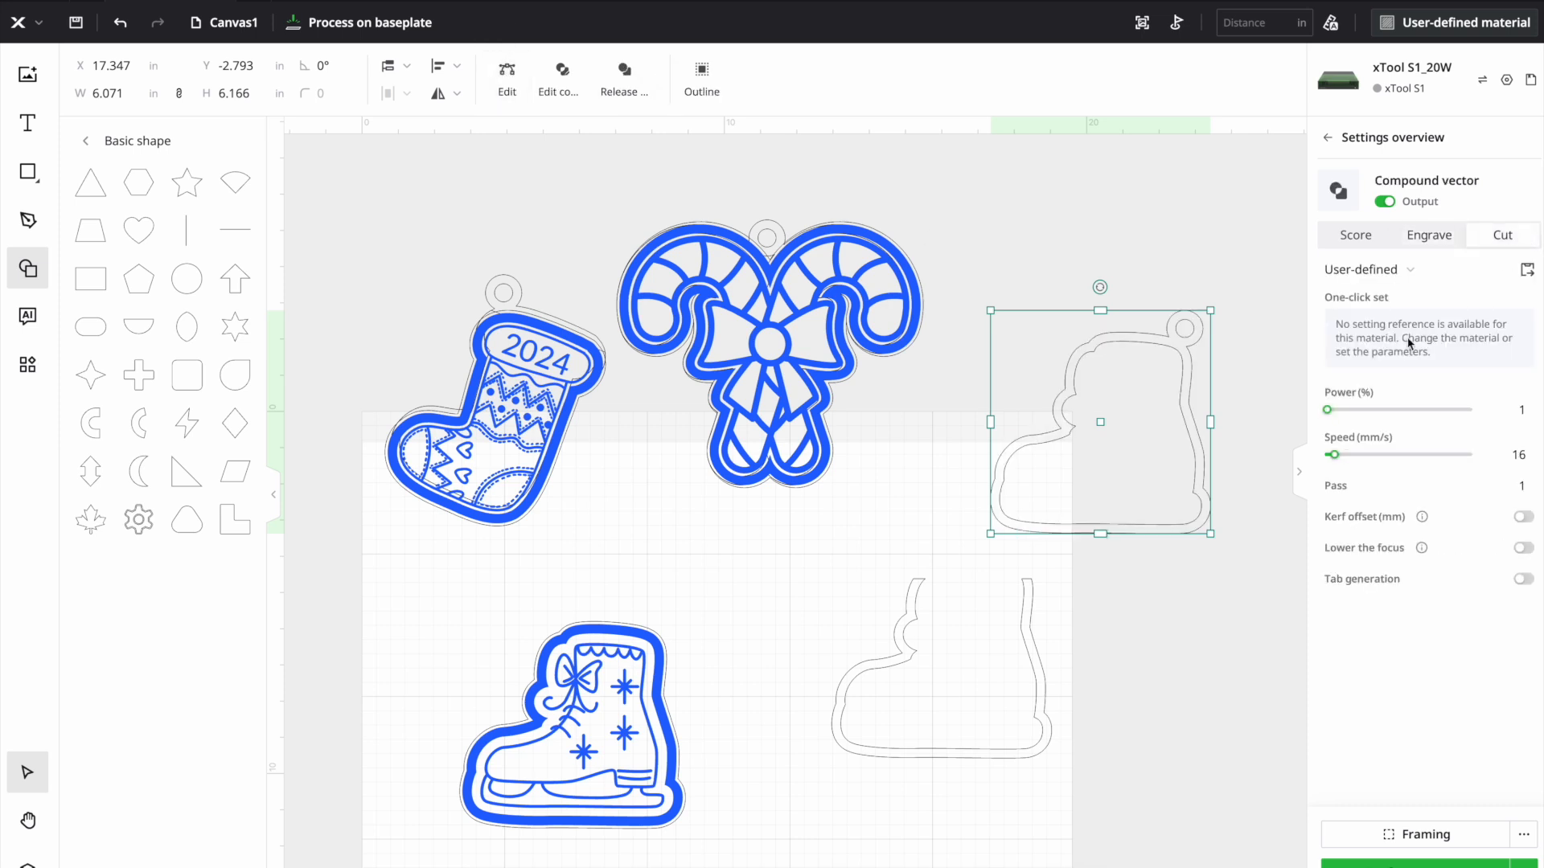
- Stack the trimmed boot border on the full border with the hanging ring, keeping the skate artwork inside its cut outline
drag(1038, 664, 1194, 441)
drag(583, 759, 646, 743)
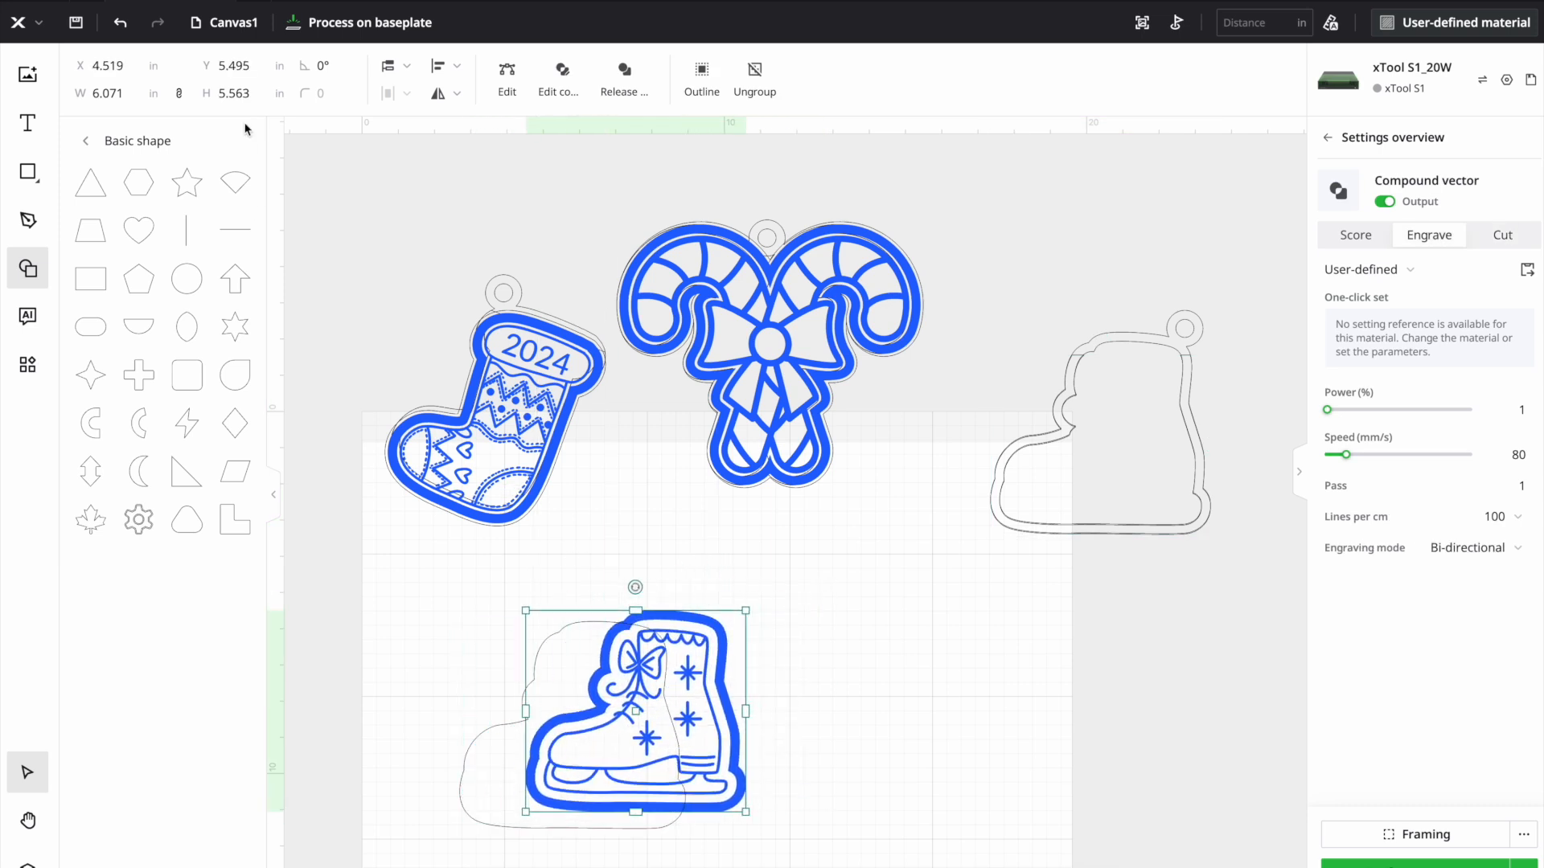
click(120, 23)
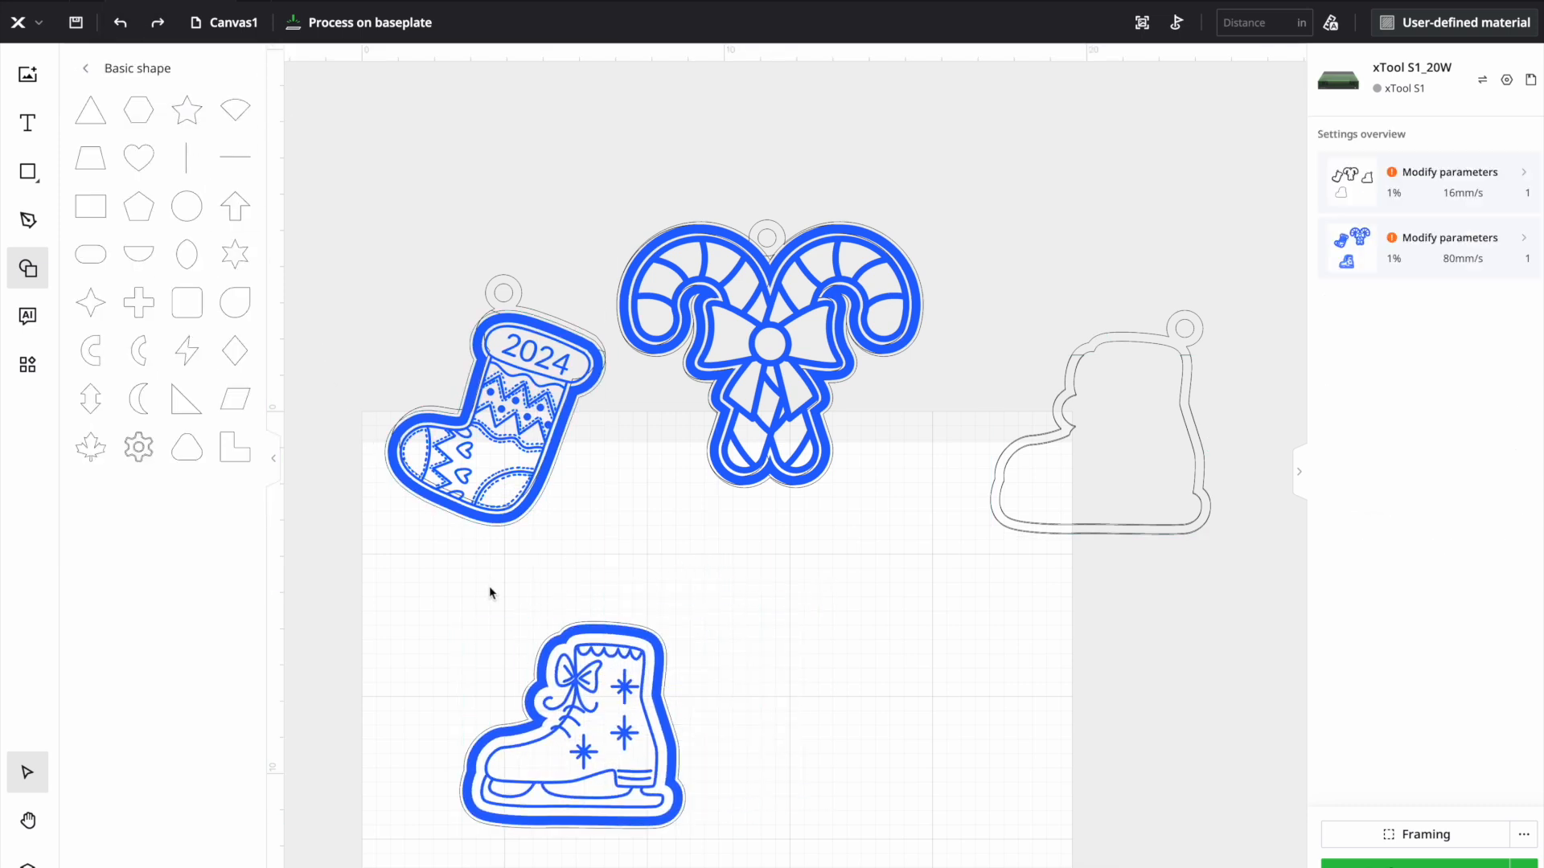
- Group the skate artwork with its cut outline and place the group on top of the stacked boot borders
drag(486, 594, 676, 764)
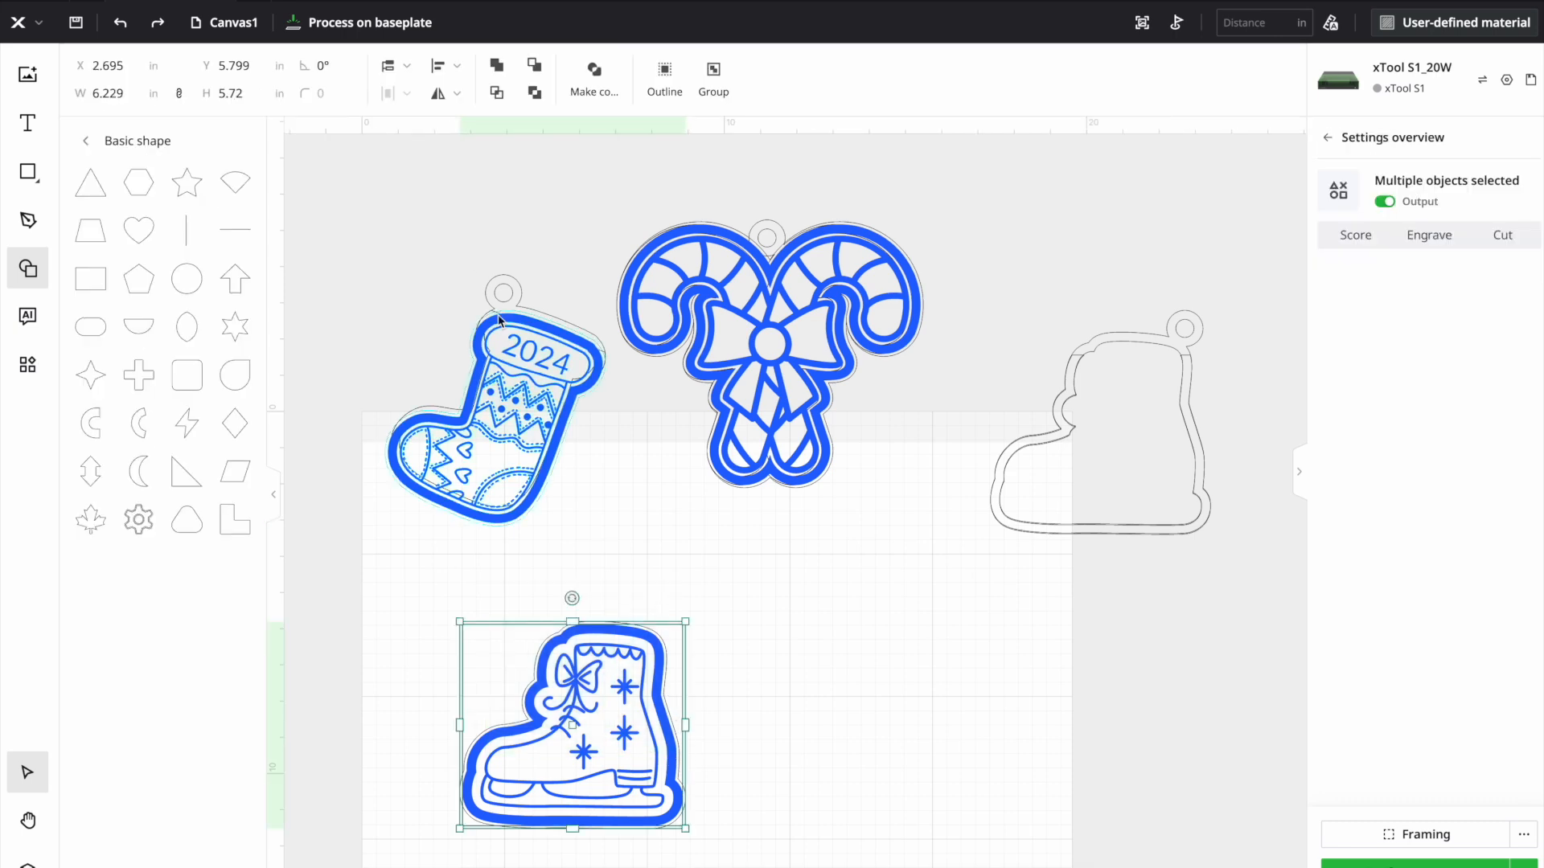
click(713, 77)
drag(595, 653, 1198, 332)
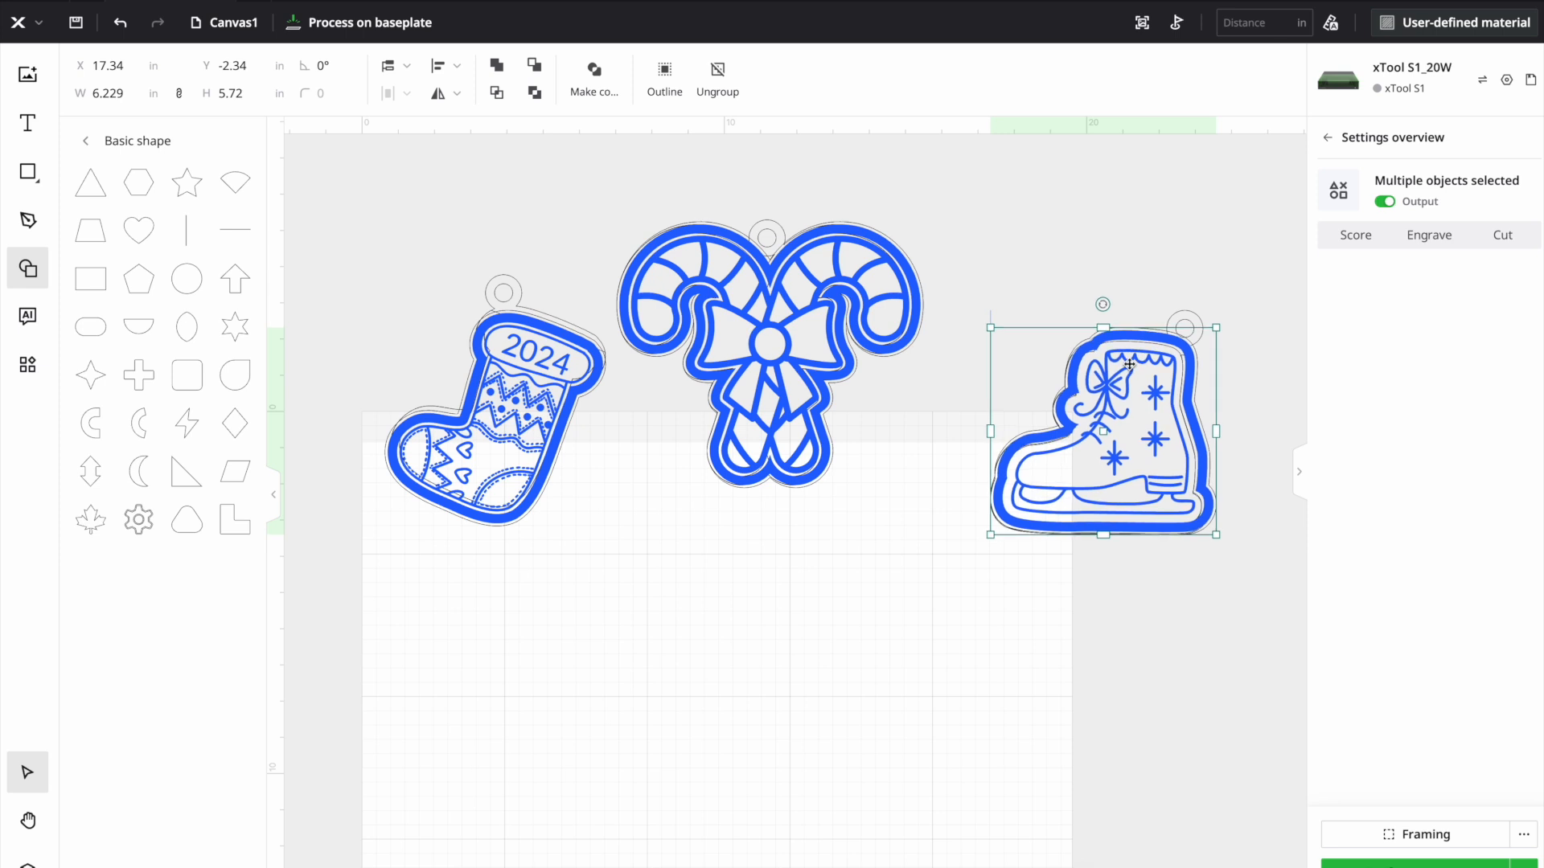
drag(1126, 366, 1123, 368)
click(628, 741)
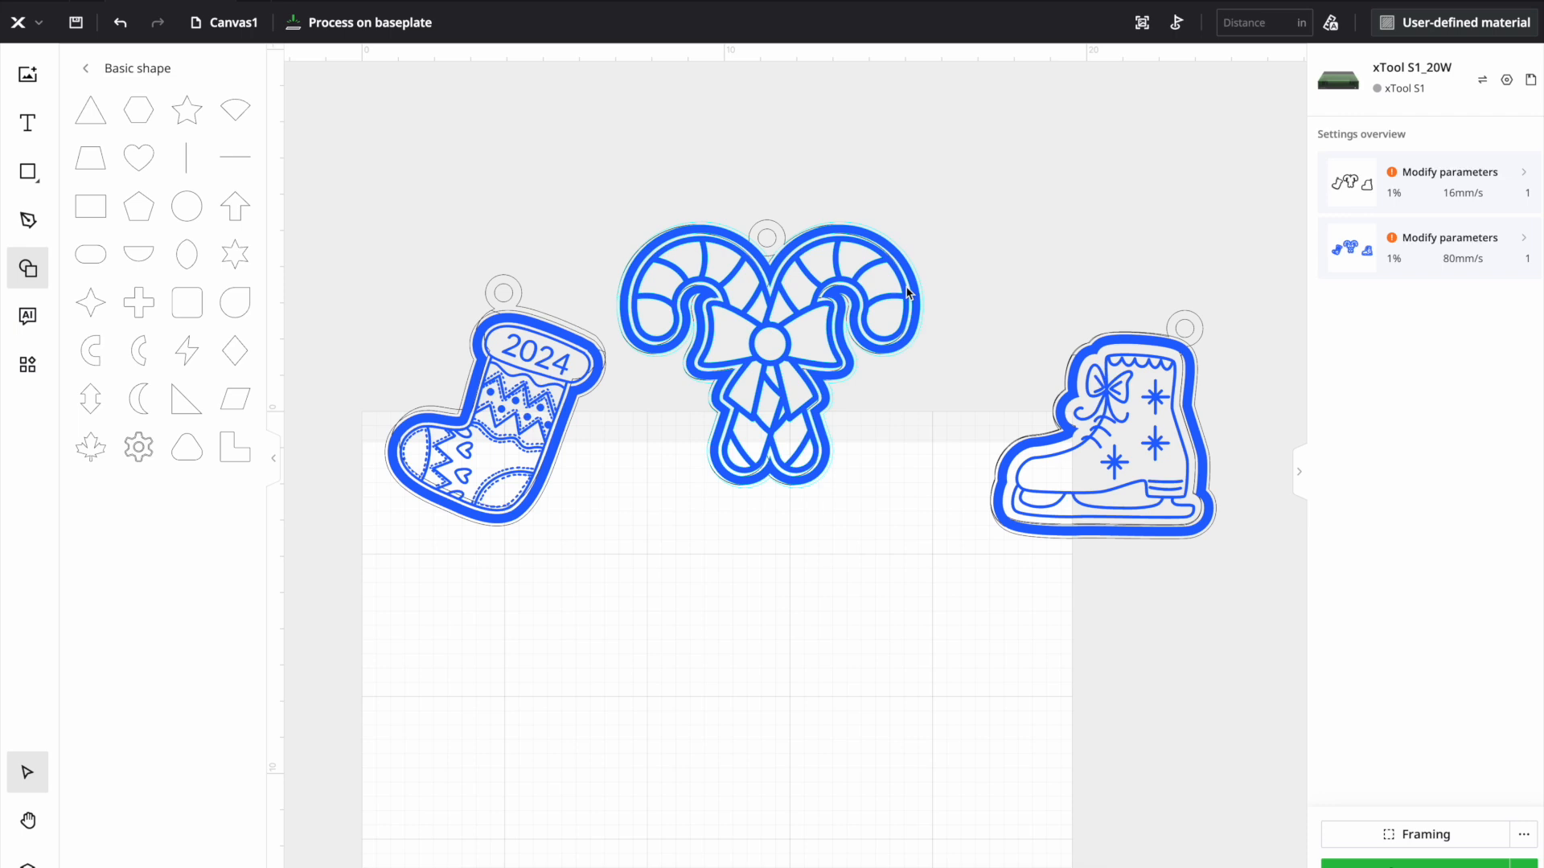
click(491, 435)
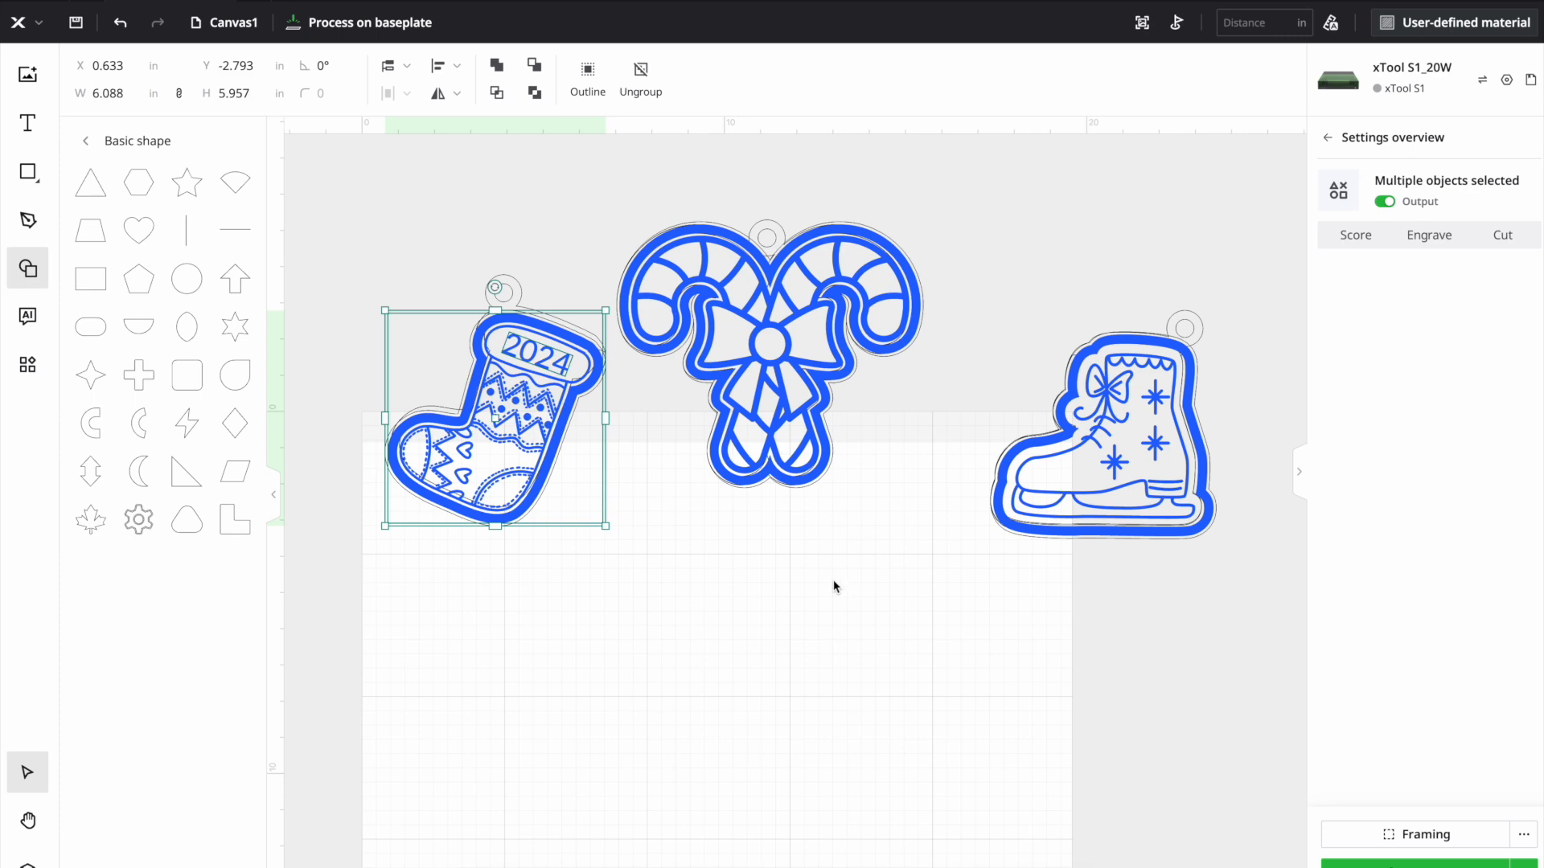
click(516, 607)
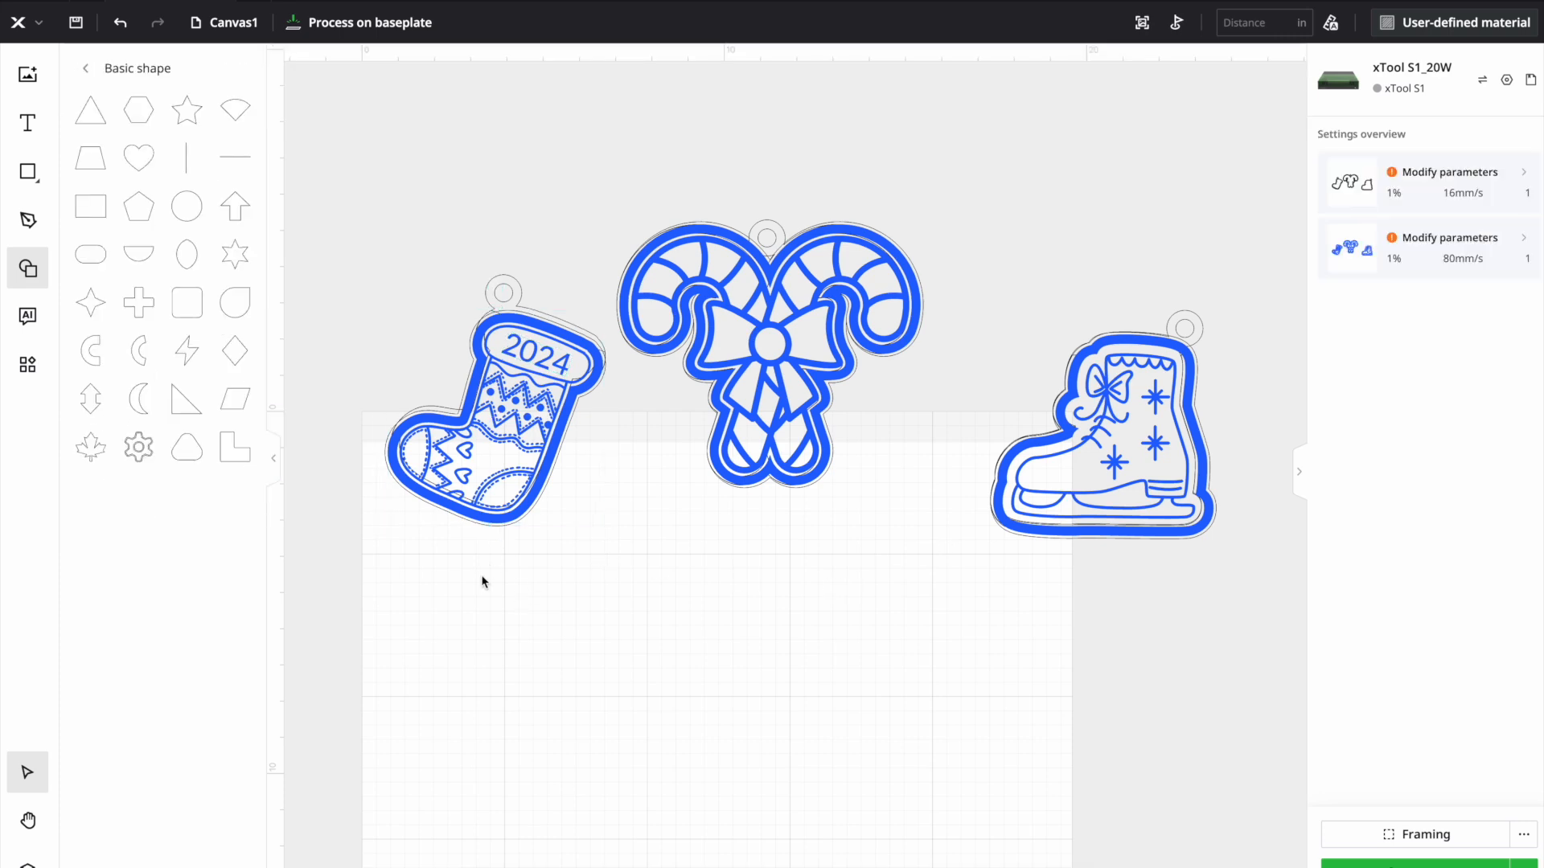
scroll(652, 603, down, 5)
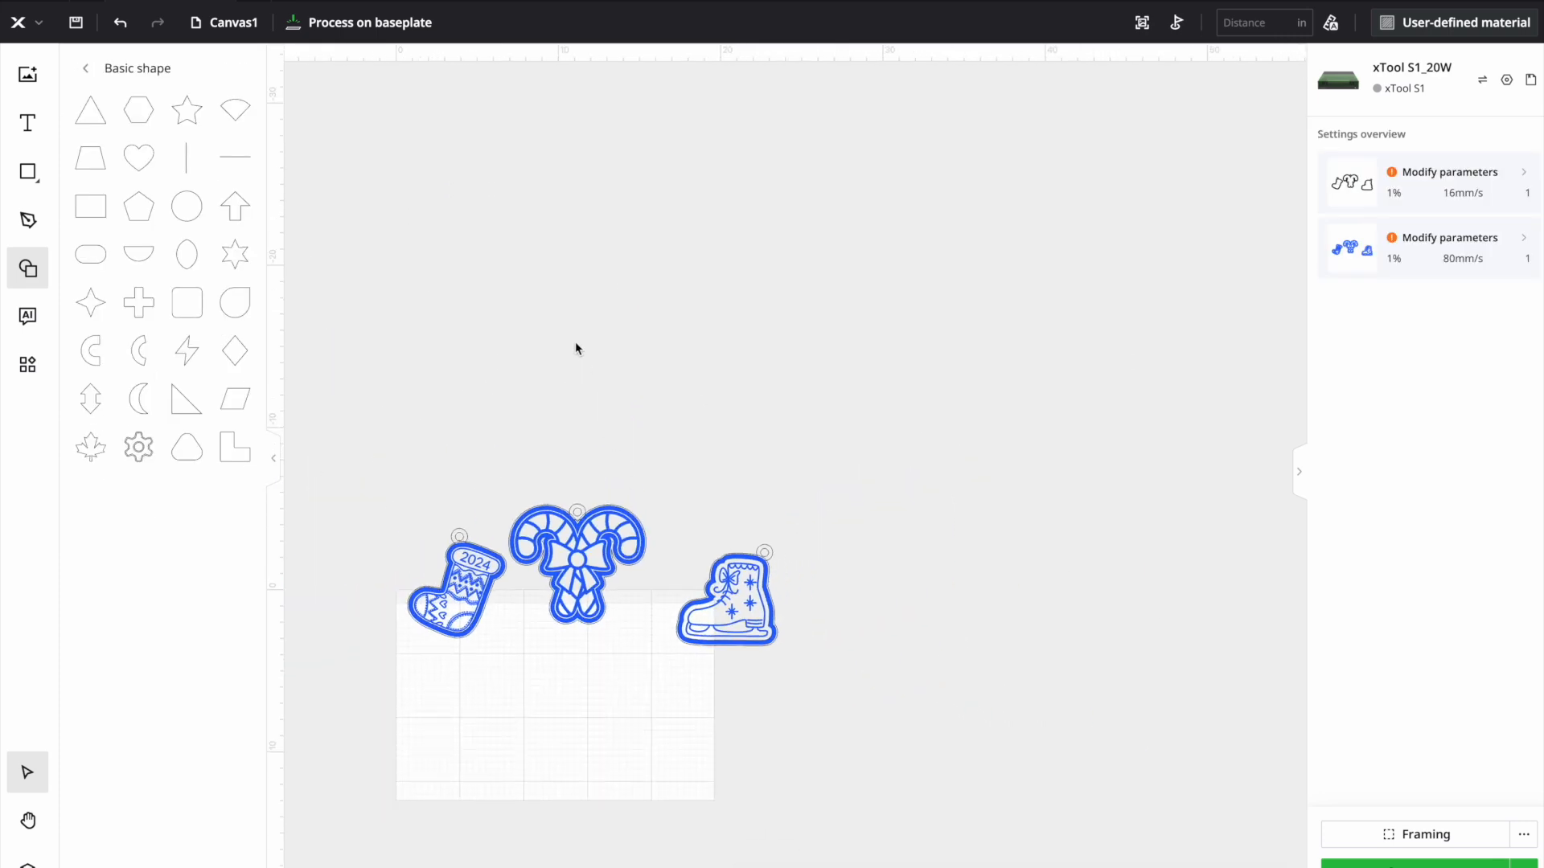
scroll(387, 290, up, 3)
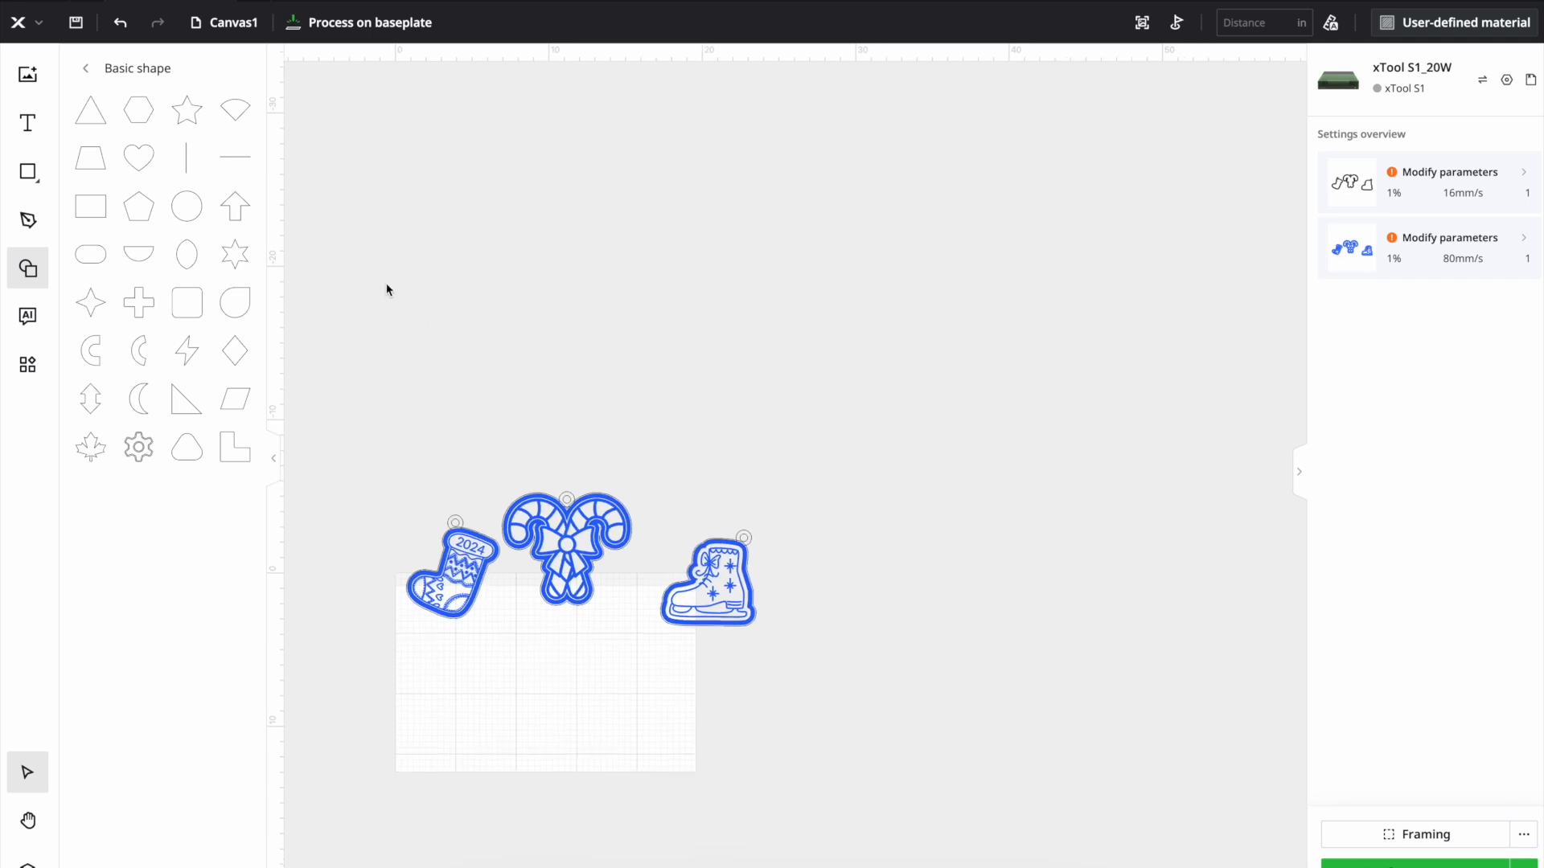
scroll(387, 289, up, 2)
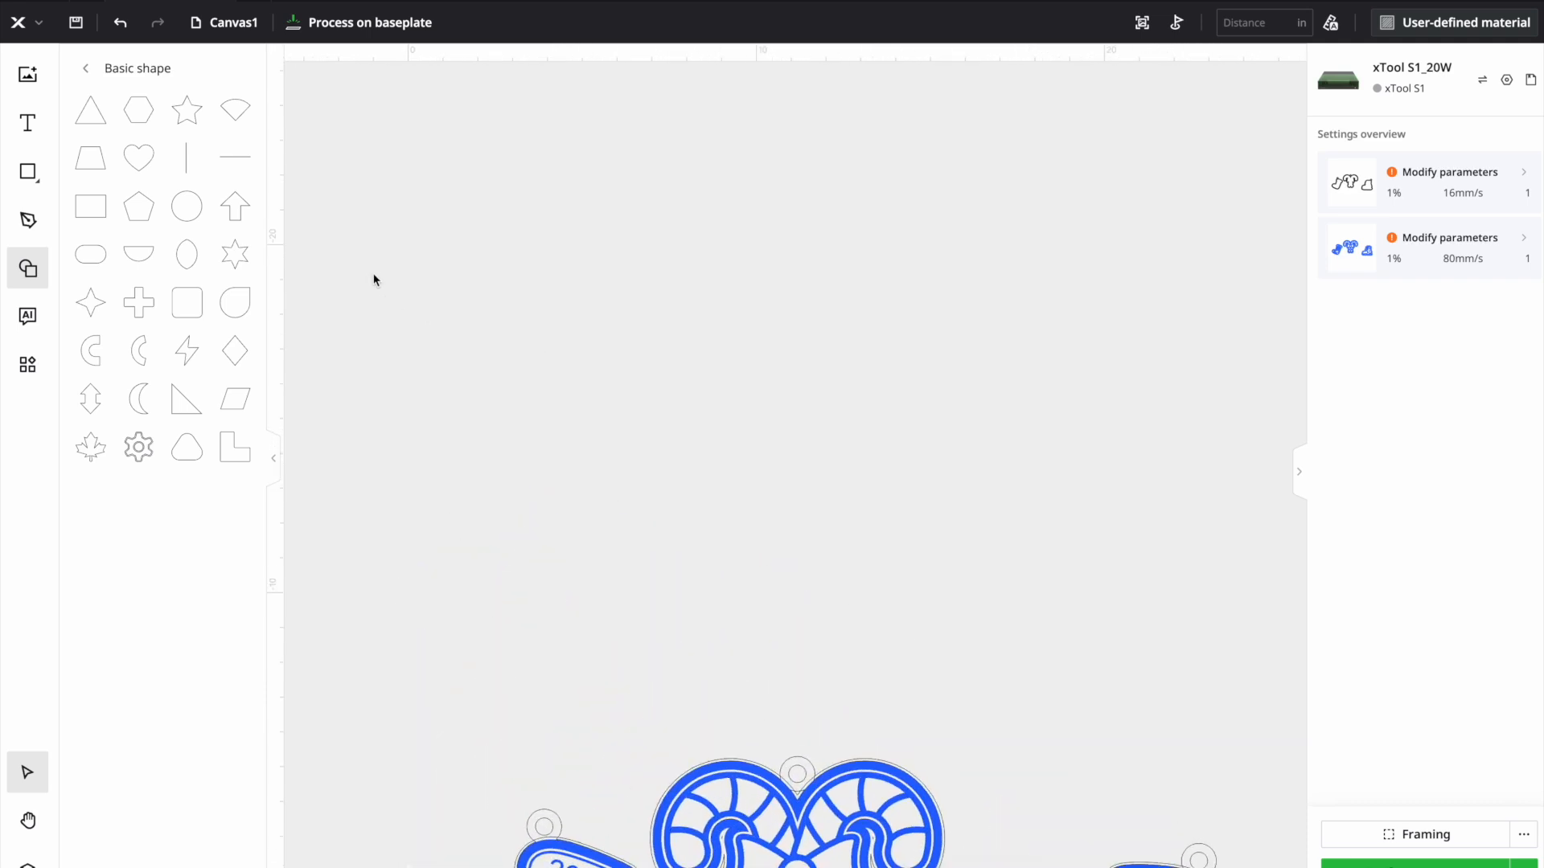
- Close the basic shape library and scale all layers of the stocking ornament together to a width of 3 in
click(16, 280)
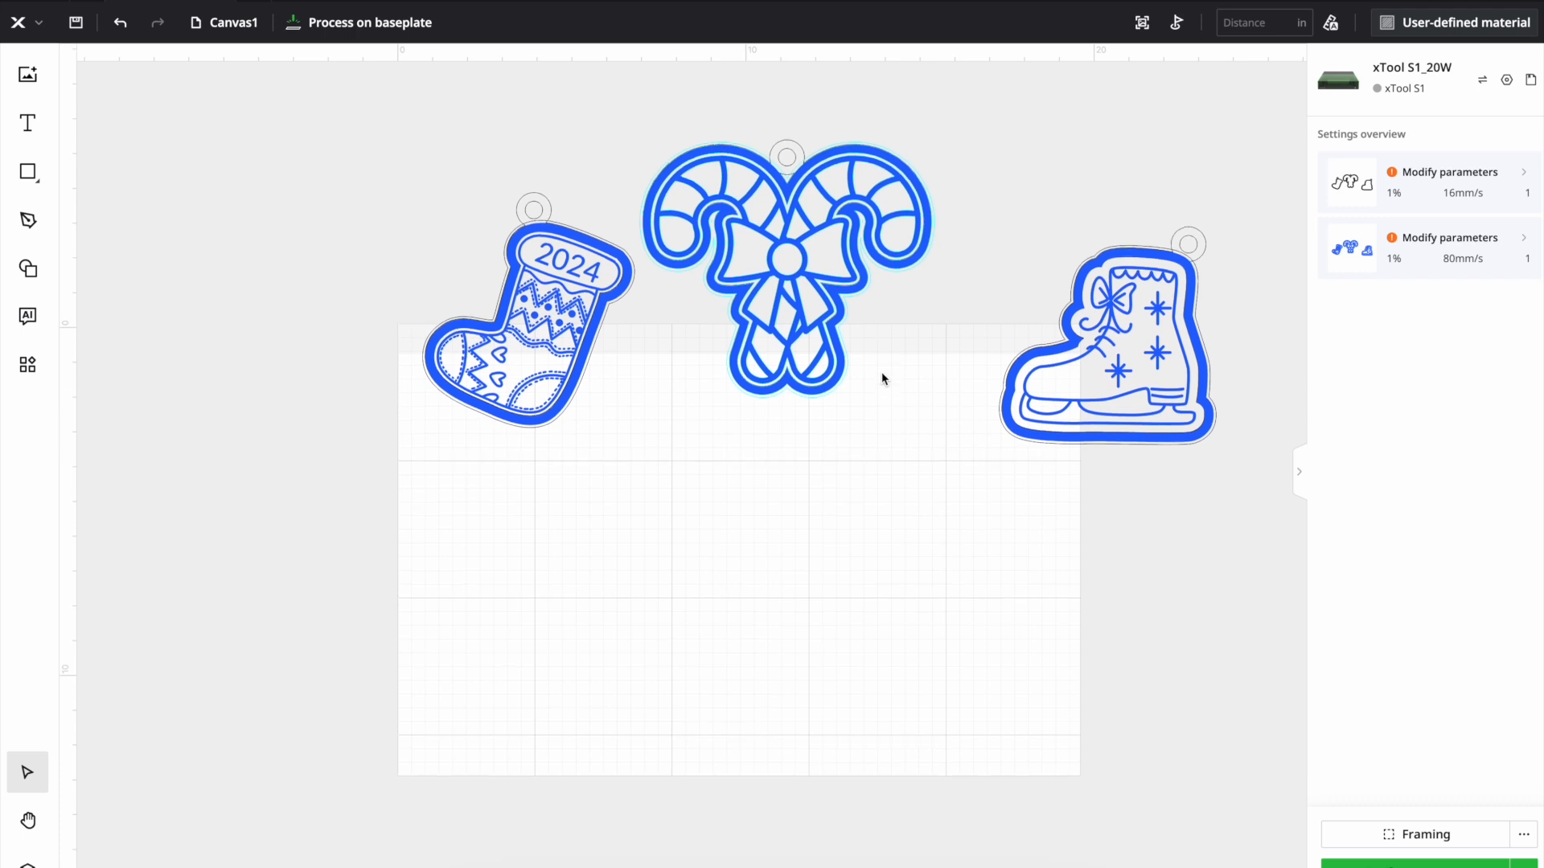
drag(380, 209, 627, 435)
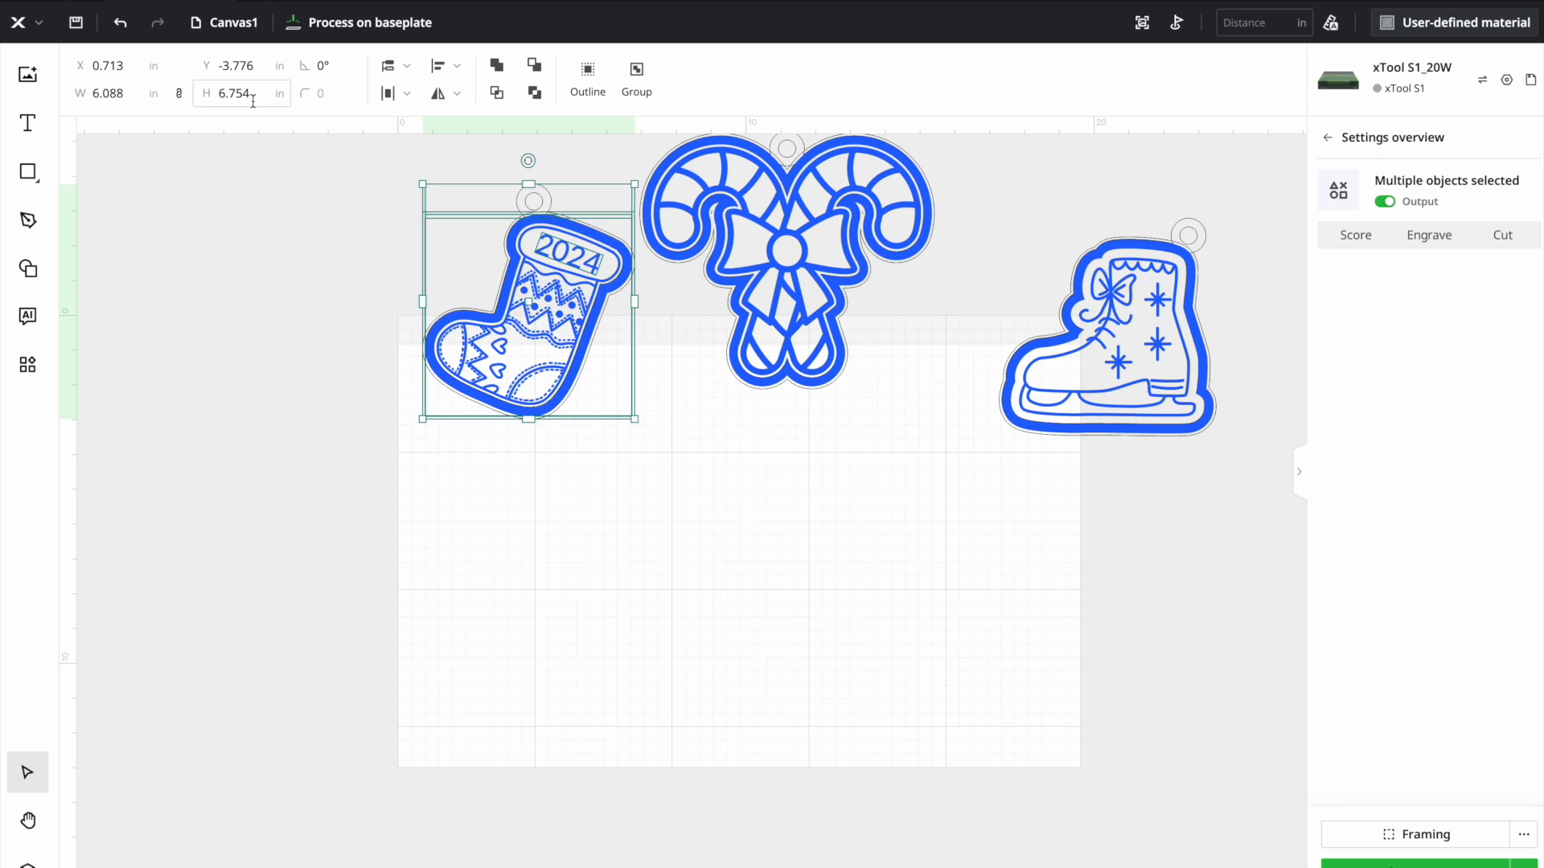
click(141, 99)
text(3)
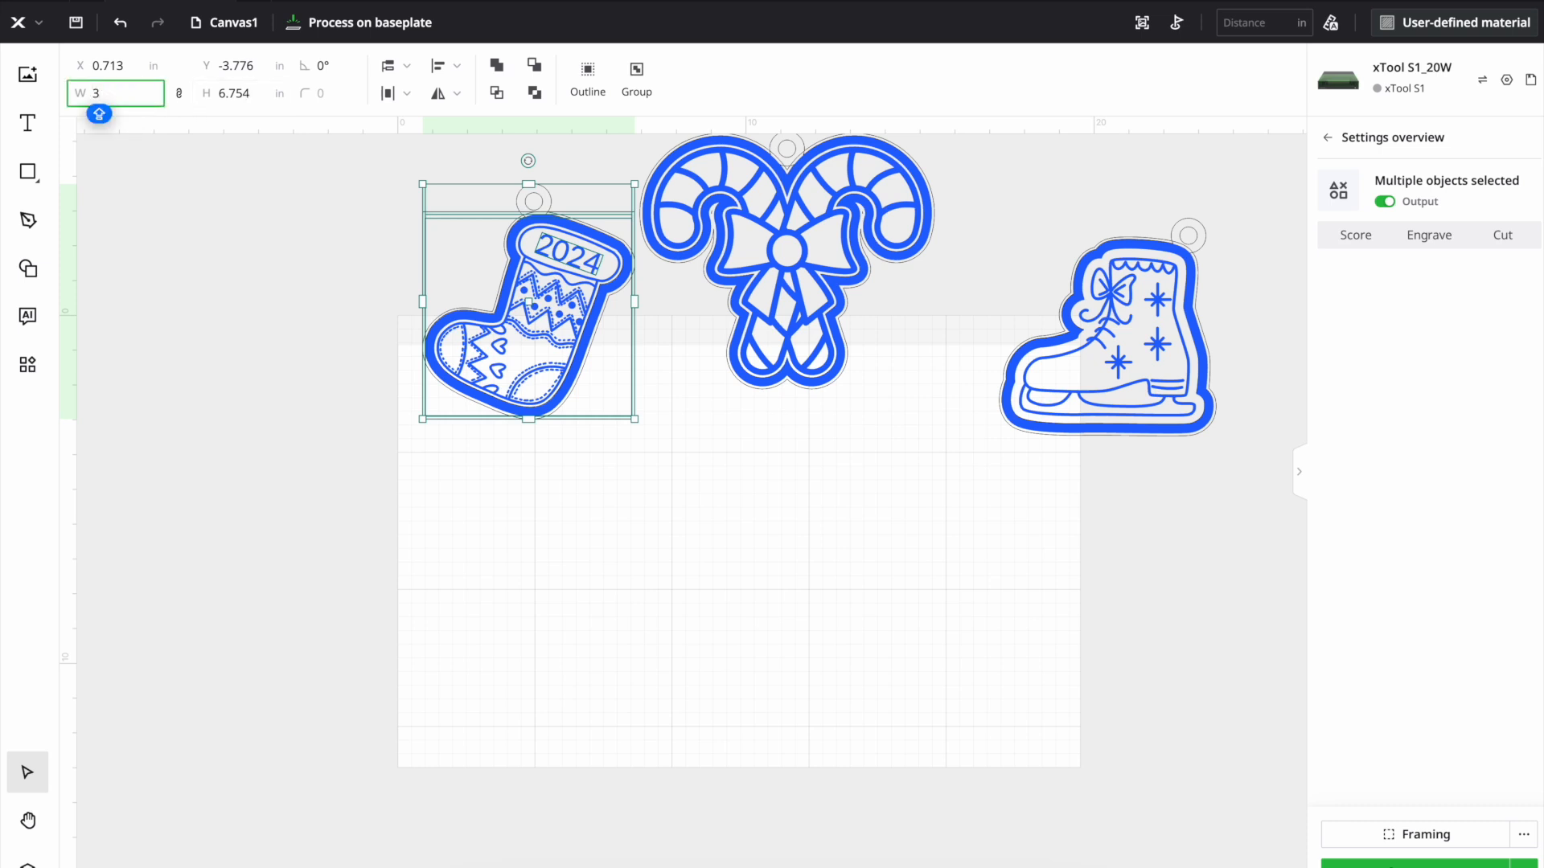
key(Return)
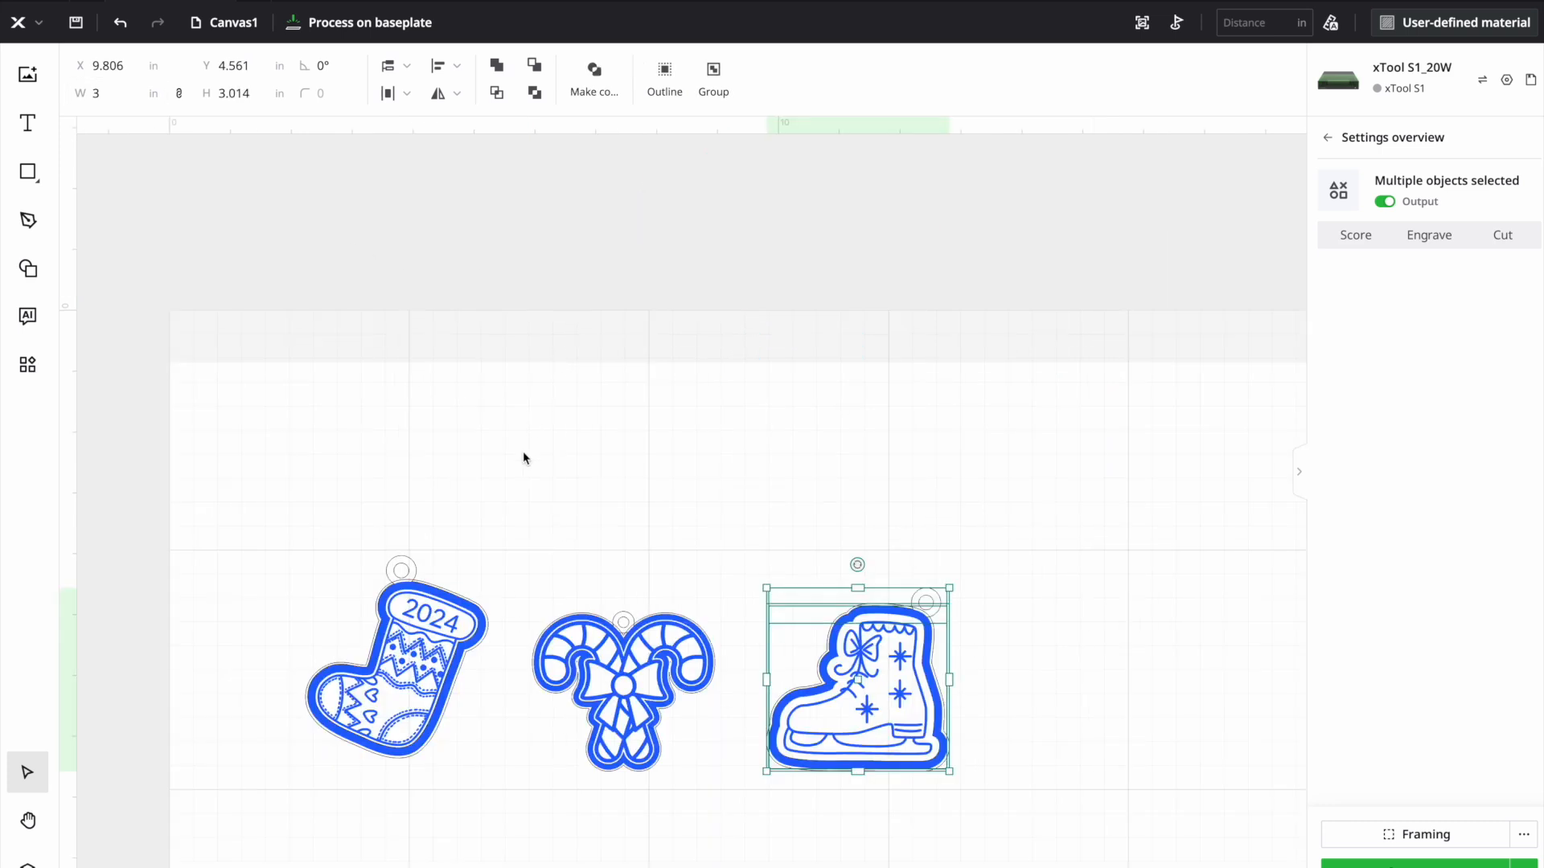
click(523, 454)
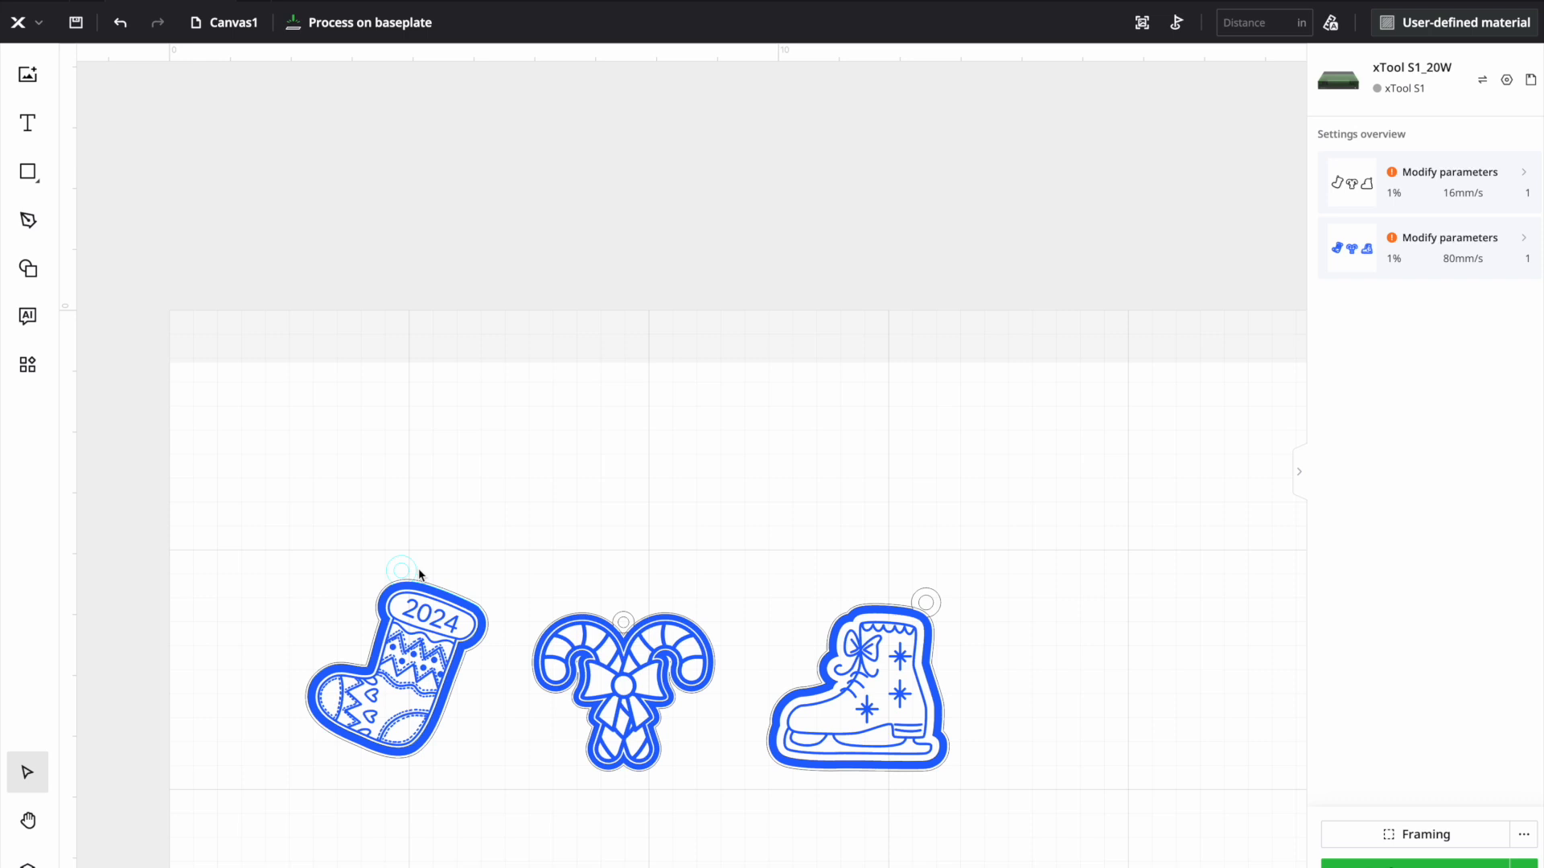
- Move the stocking artwork off its borders into the upper-left corner of the marked laser area
drag(276, 560, 521, 833)
click(597, 525)
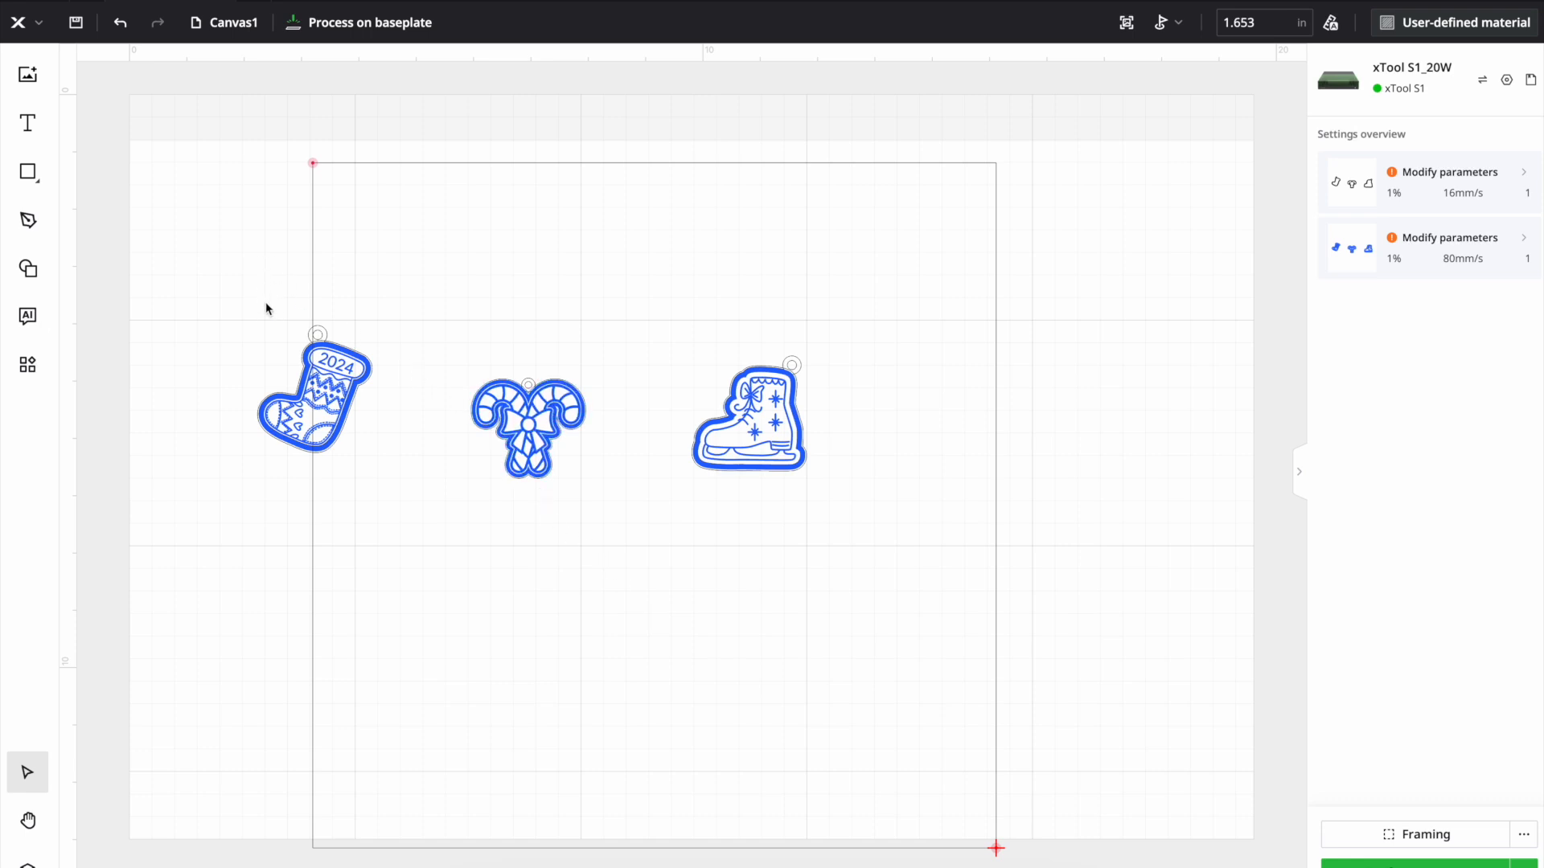
drag(250, 276, 376, 241)
- Lay out the trimmed stocking border and the full border with its ring in a row beside the stocking artwork
click(336, 385)
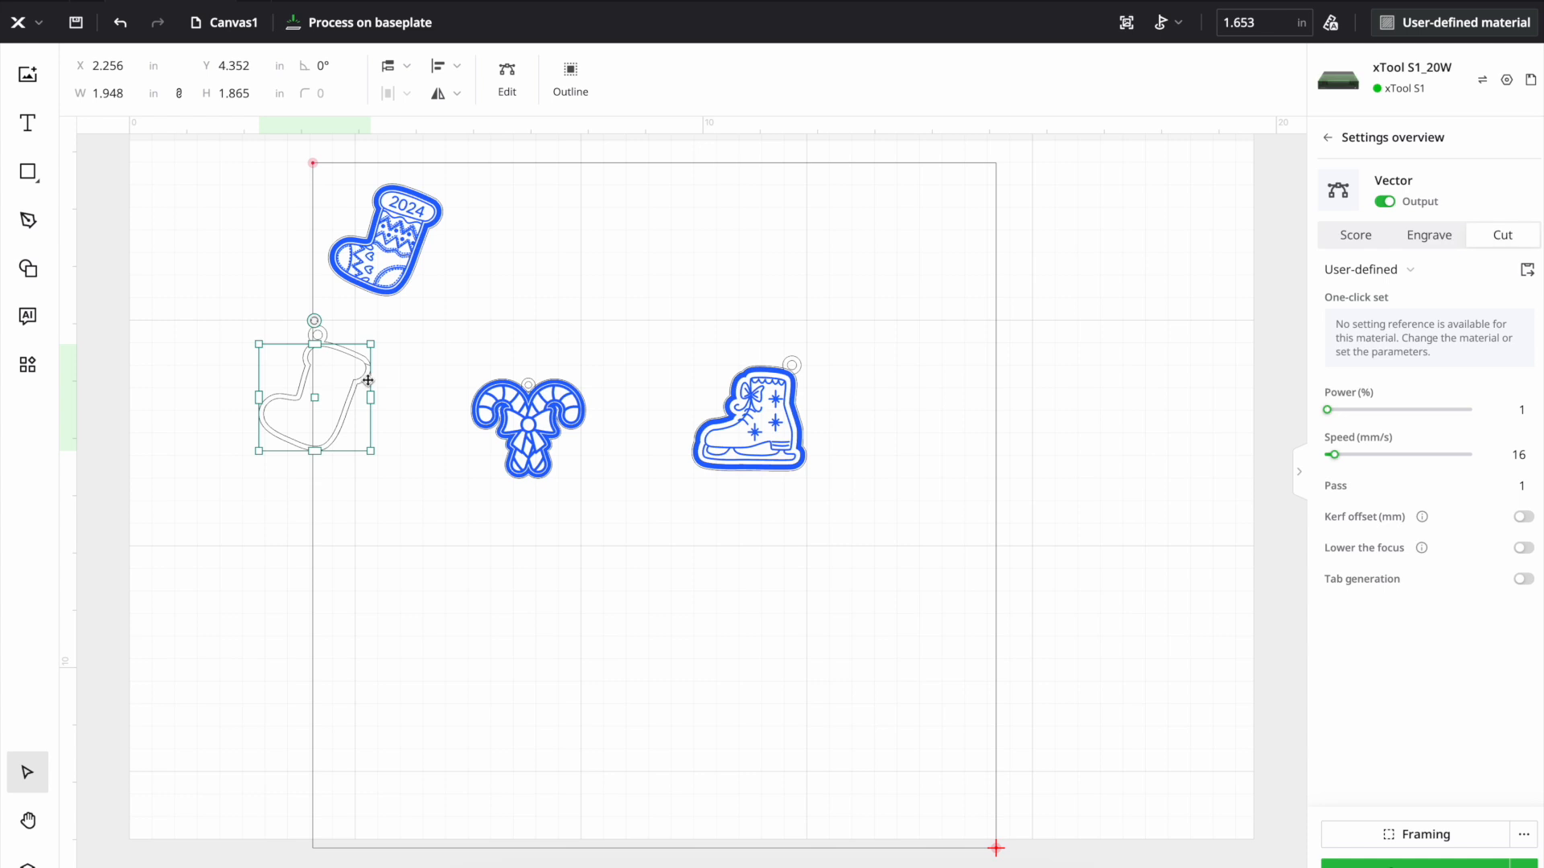
double_click(374, 391)
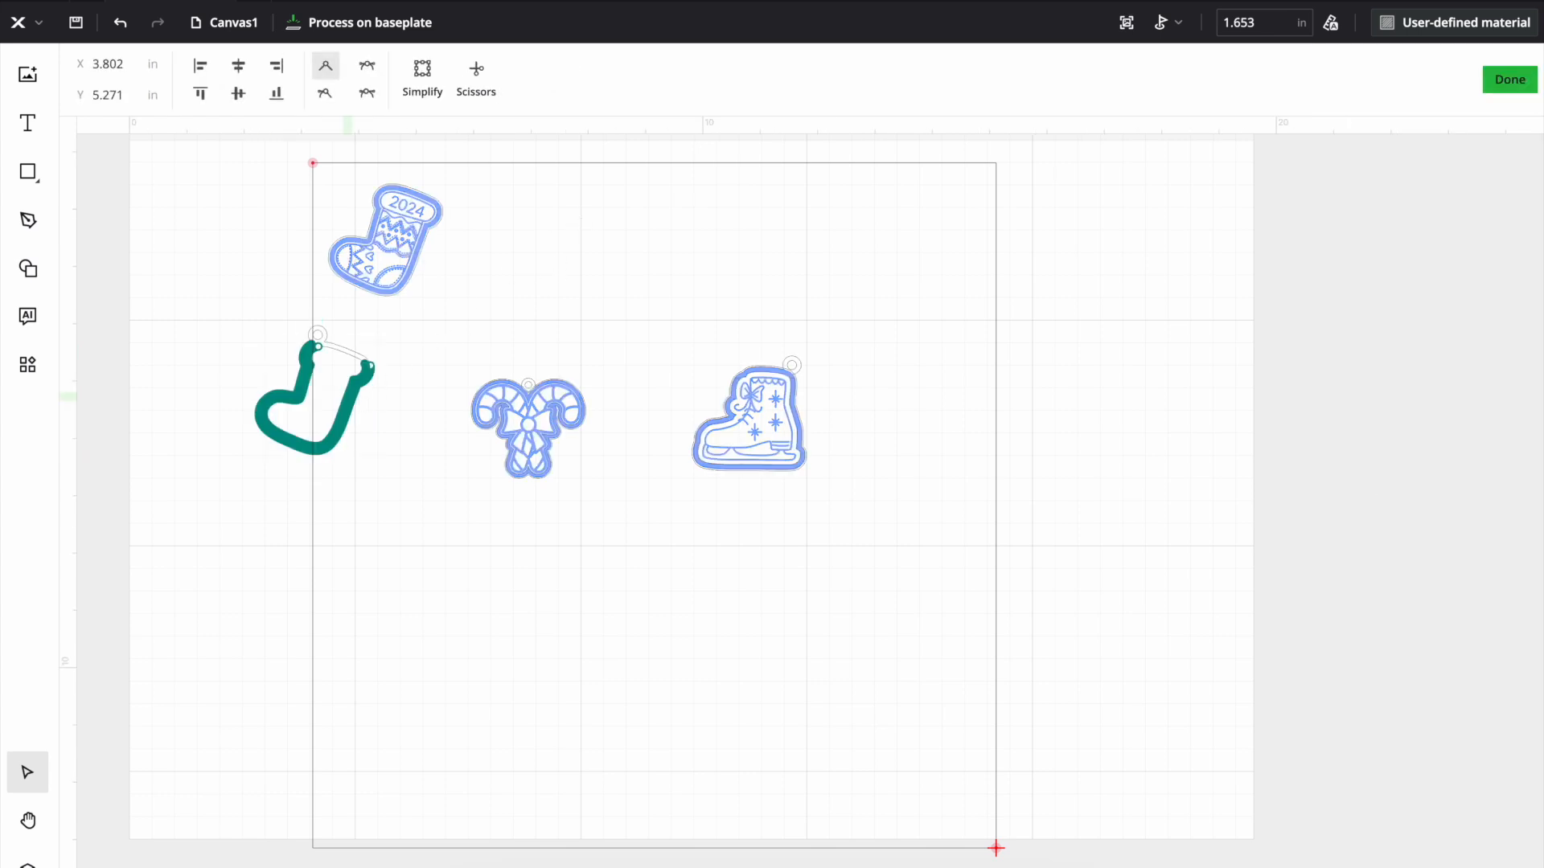
click(1509, 78)
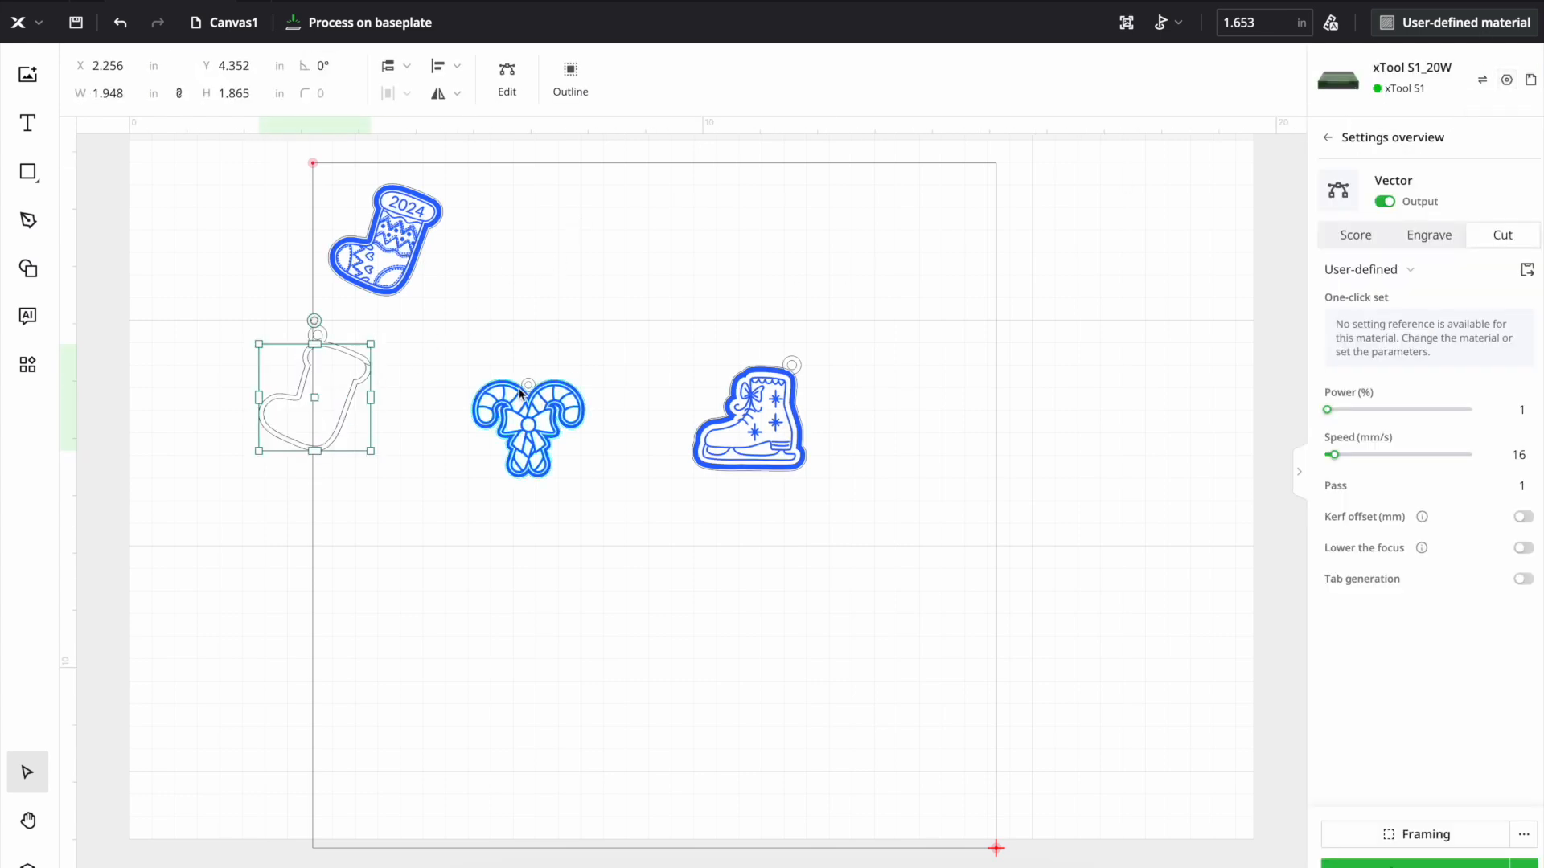
drag(333, 409, 517, 255)
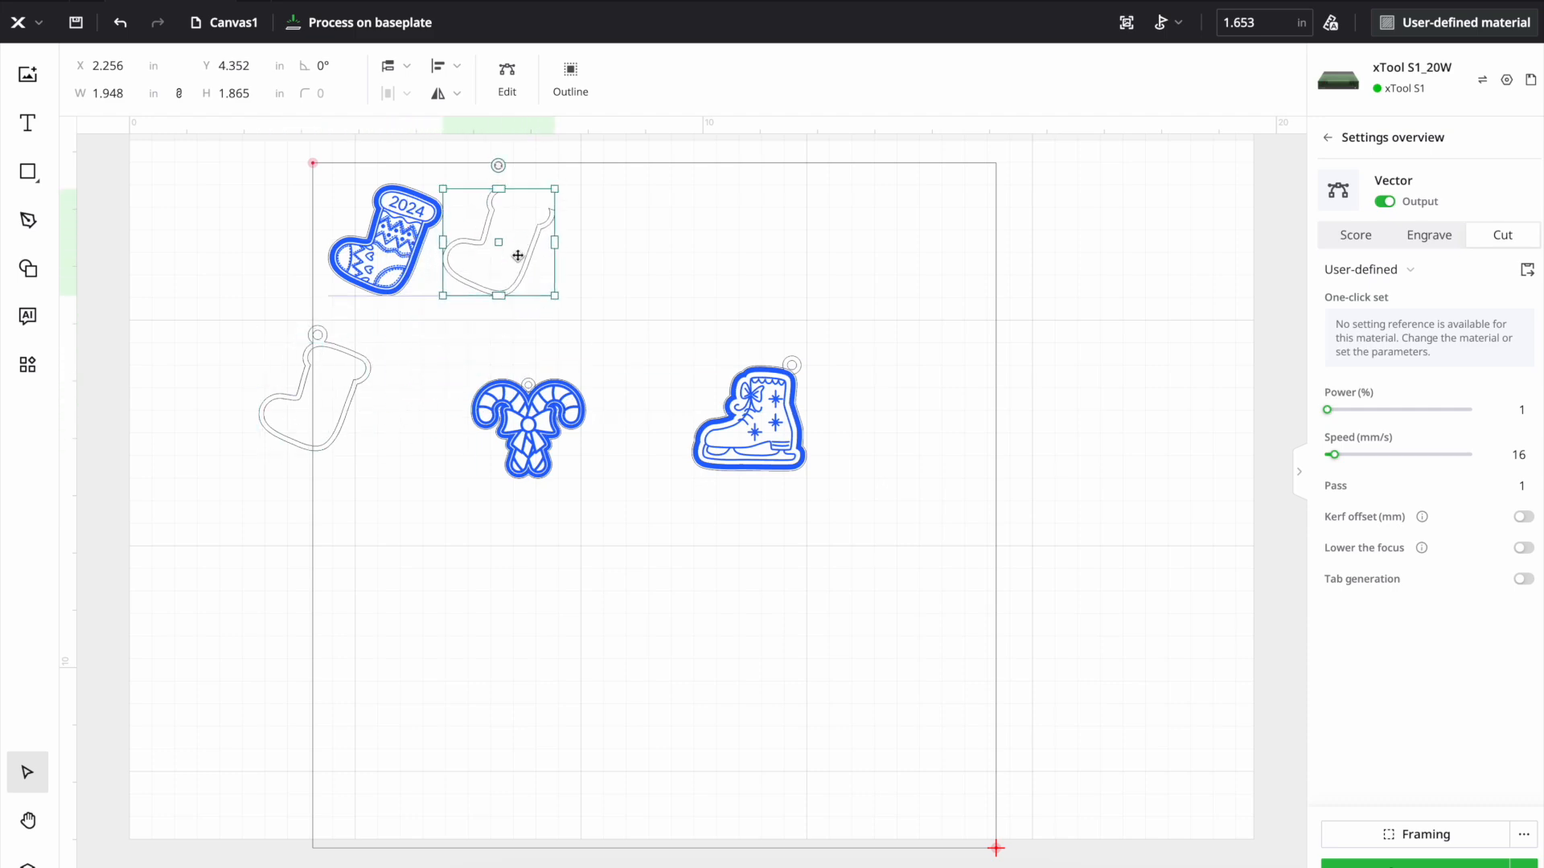
click(291, 423)
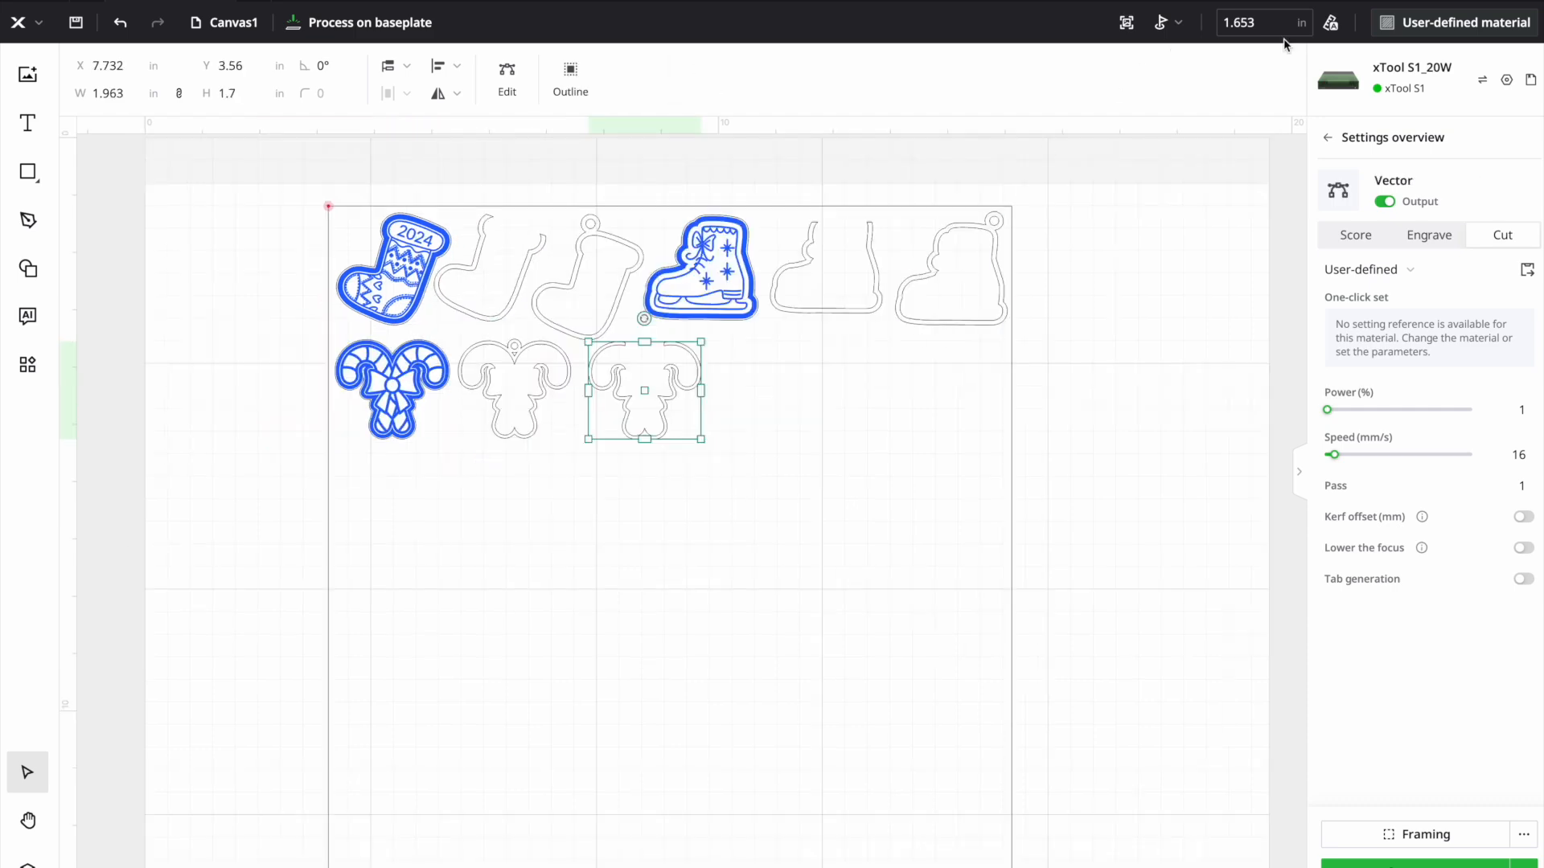
- Set the processing material to 3mm Basswood Plywood
click(1457, 32)
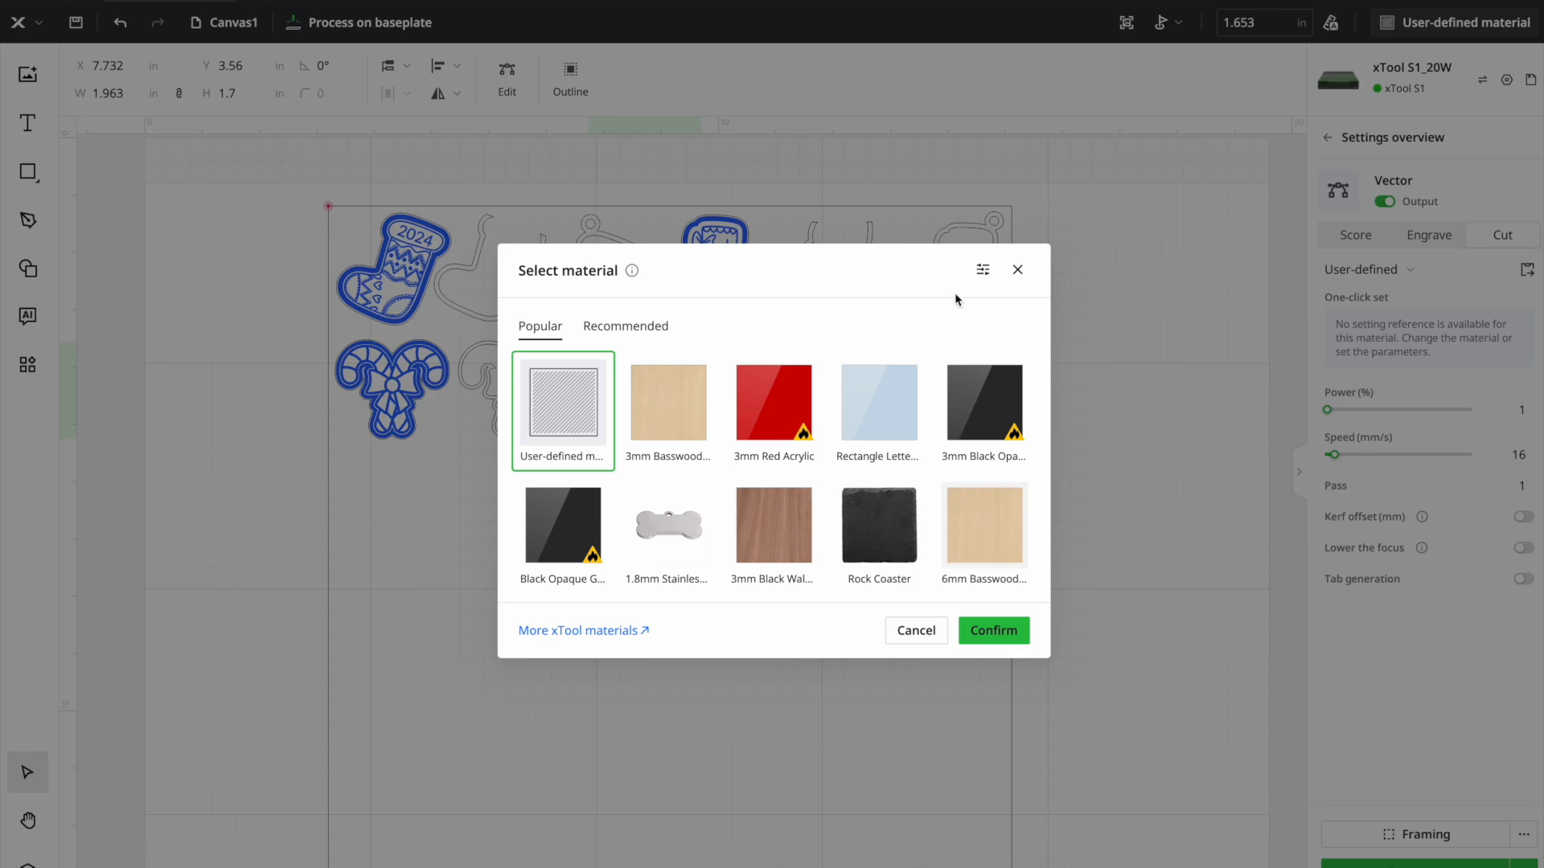
click(677, 402)
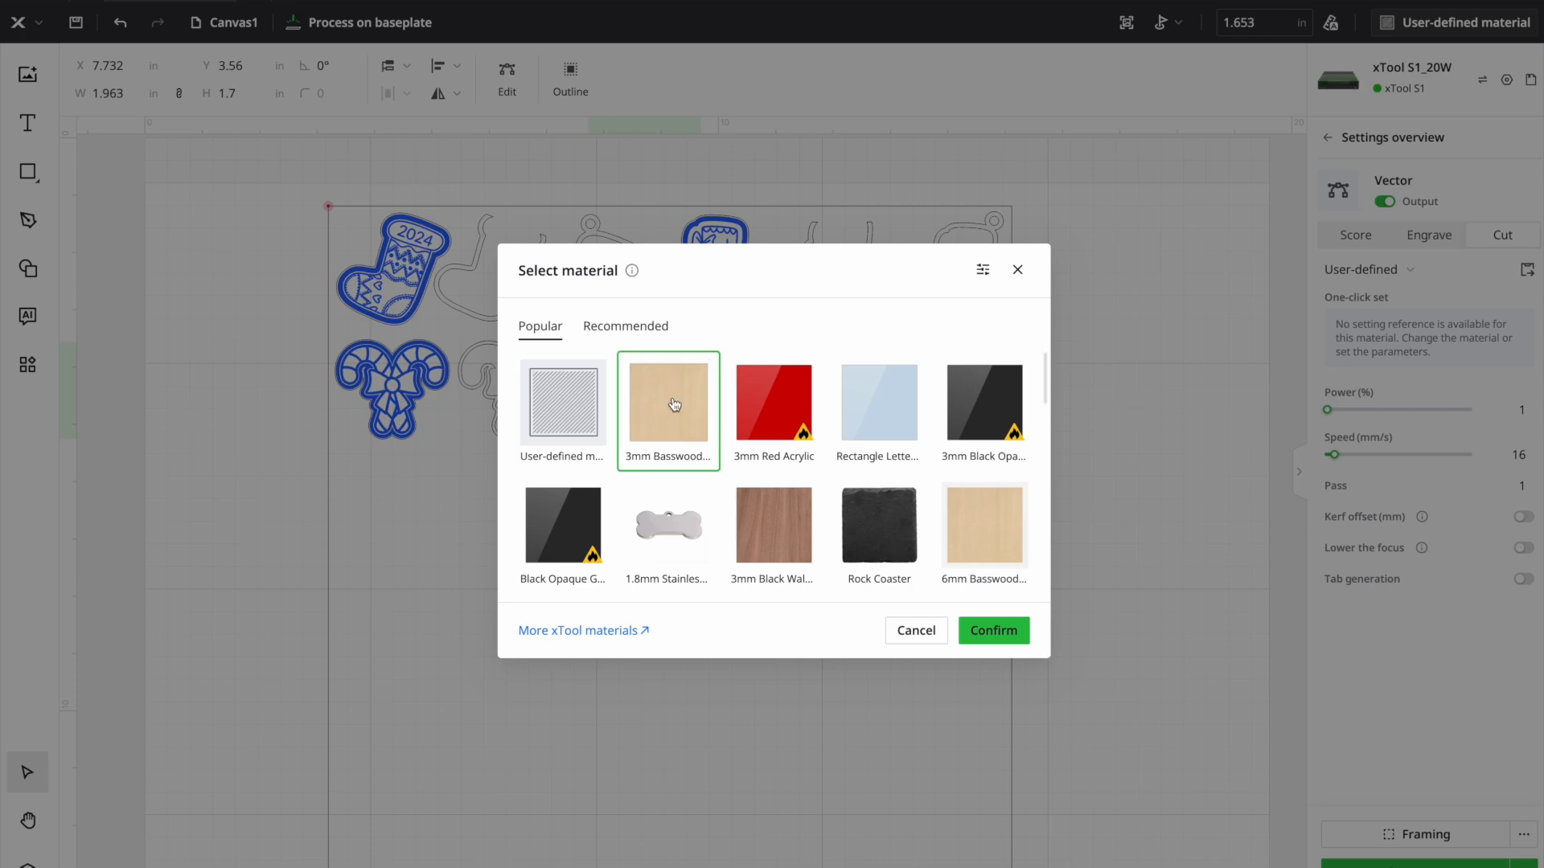
click(989, 635)
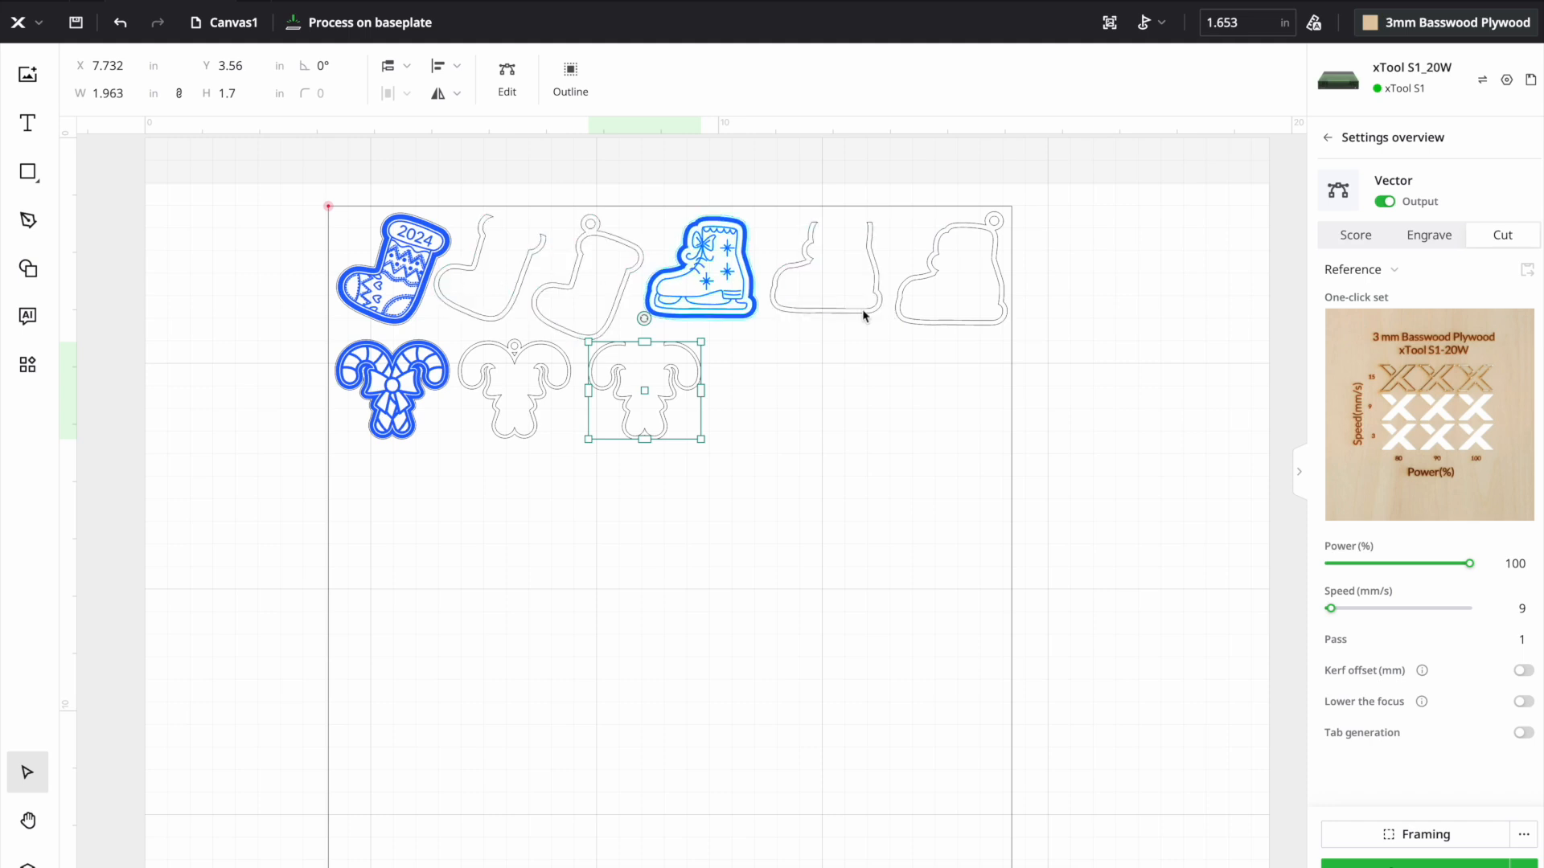
- Set all ornament pieces on the canvas to Cut at a speed of 8 mm/s
click(935, 310)
drag(229, 521, 1073, 198)
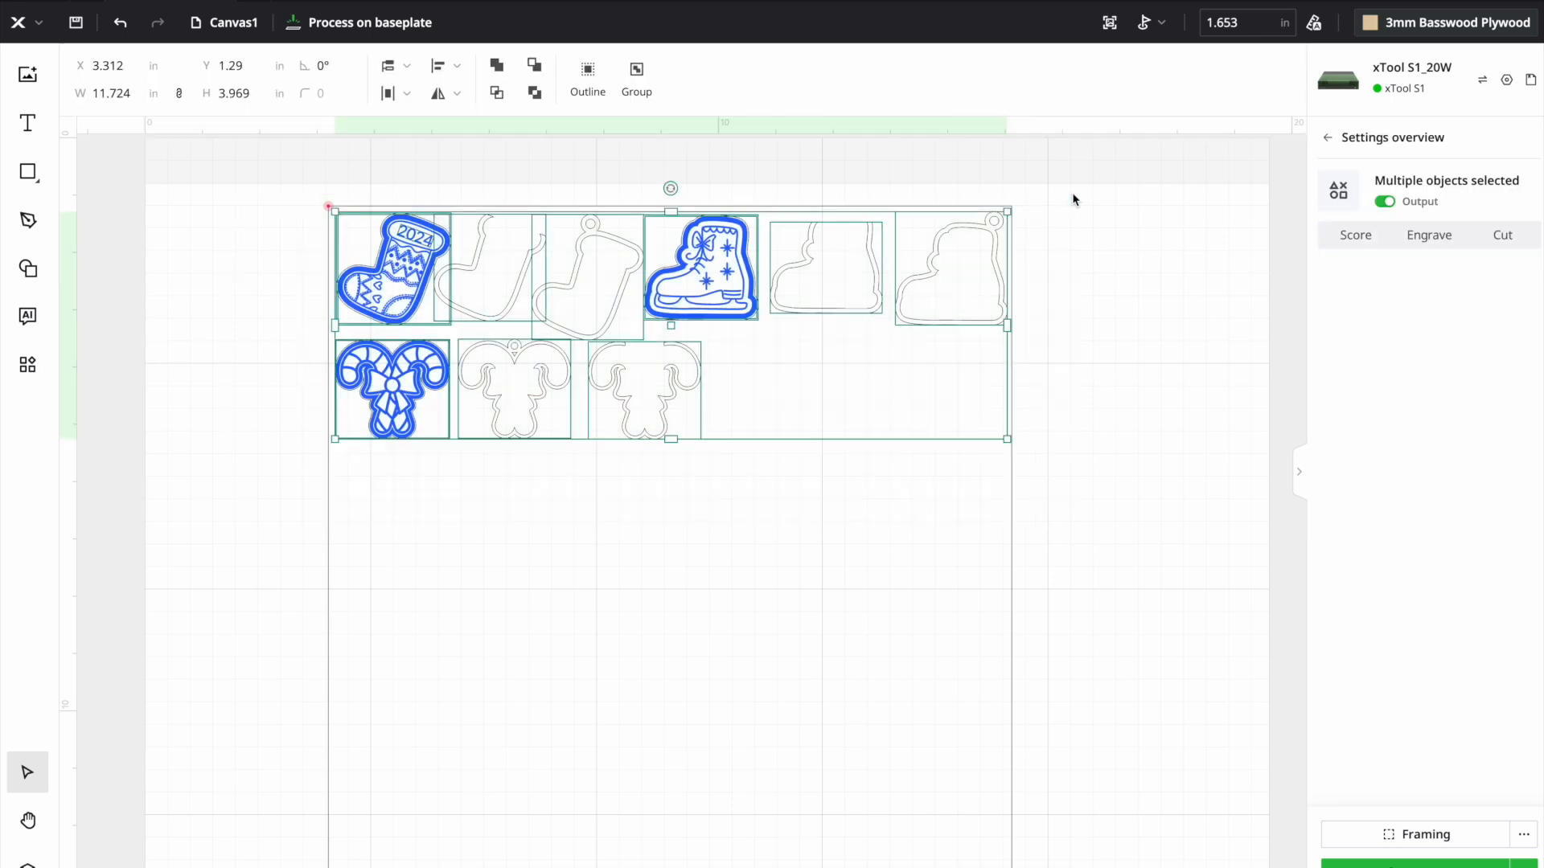
click(1198, 258)
drag(1124, 241, 345, 420)
click(1528, 246)
click(1521, 609)
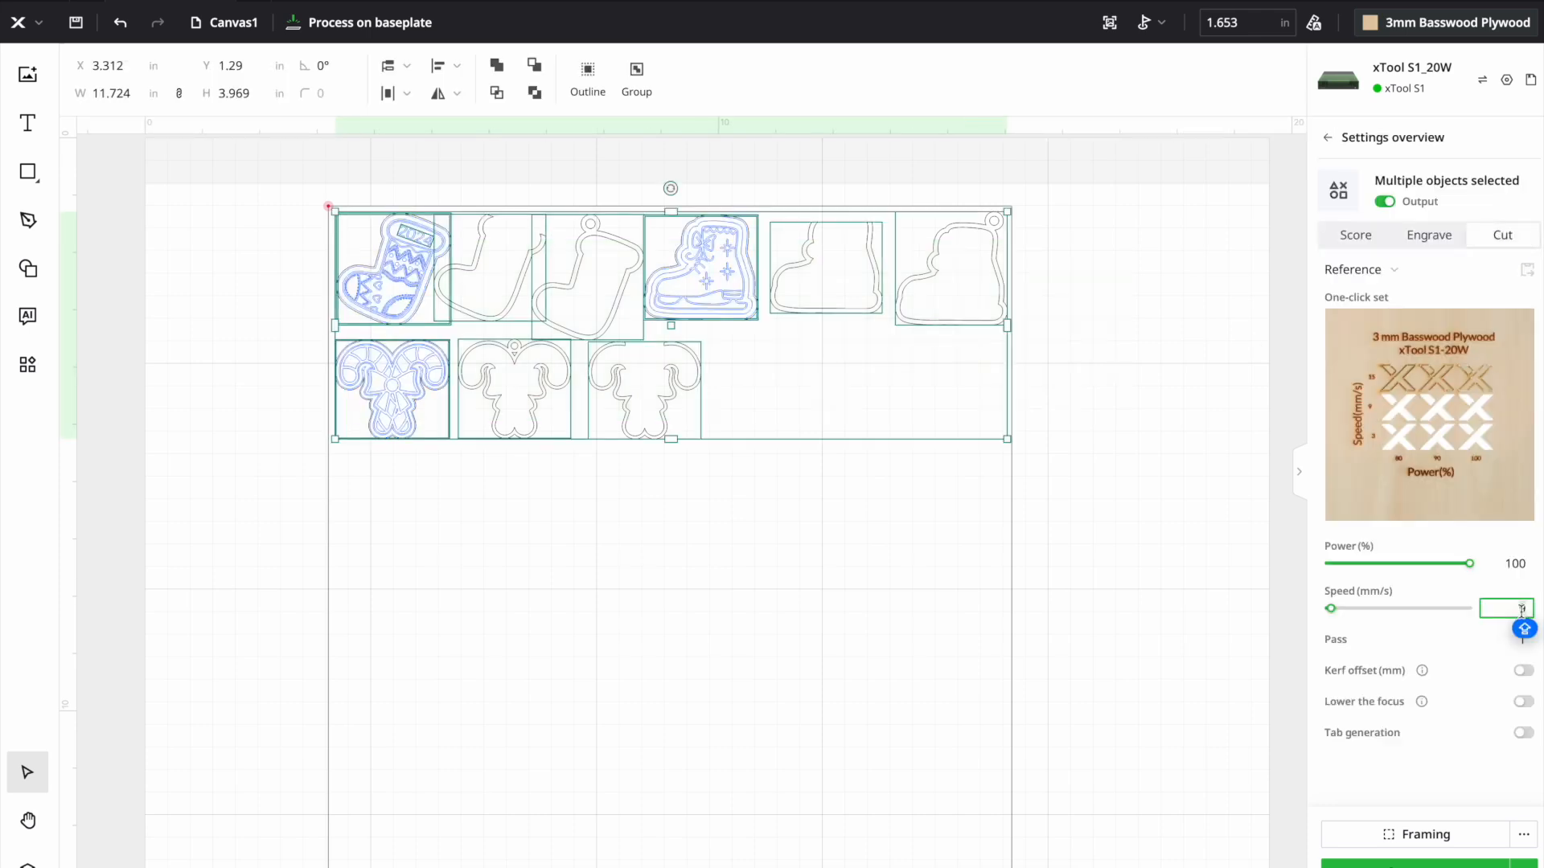
text(8)
click(1078, 599)
- Ungroup the candy cane artwork from its cut outline and set only the artwork to Engrave
click(396, 365)
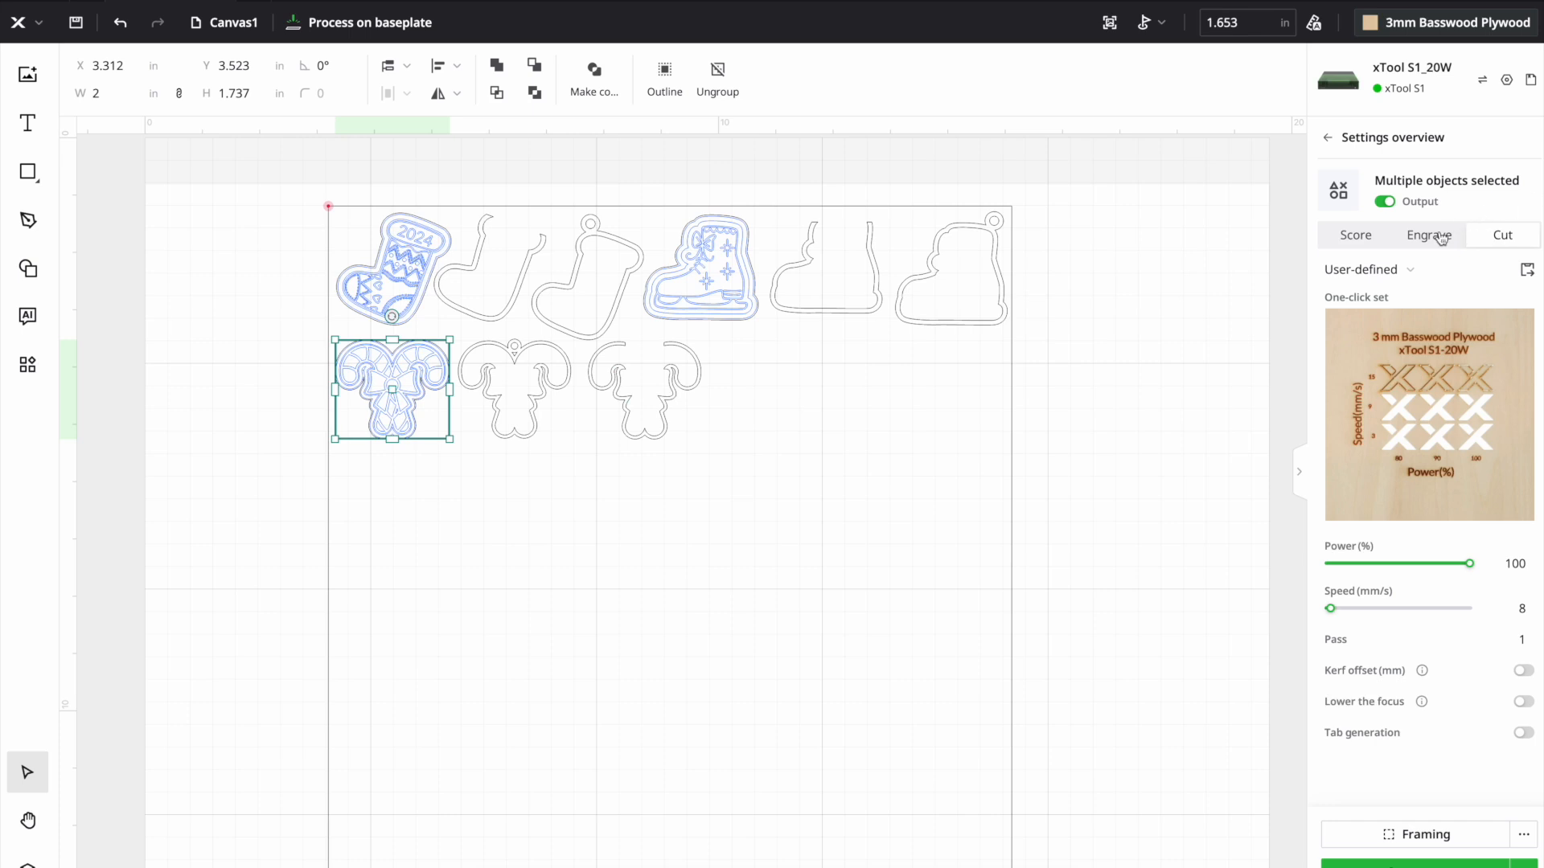
click(402, 456)
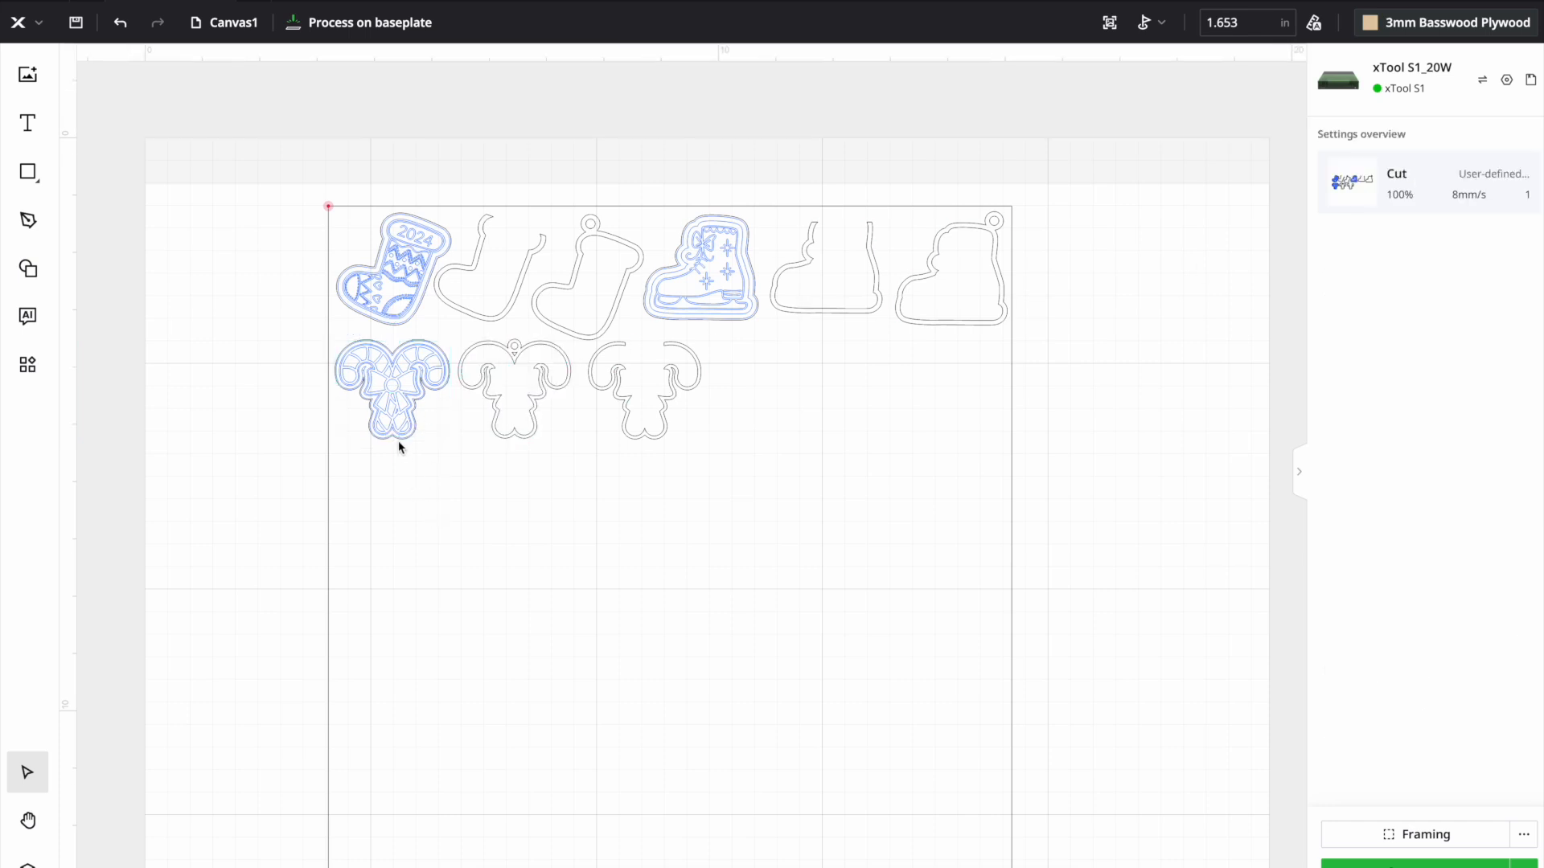
click(400, 439)
click(1417, 241)
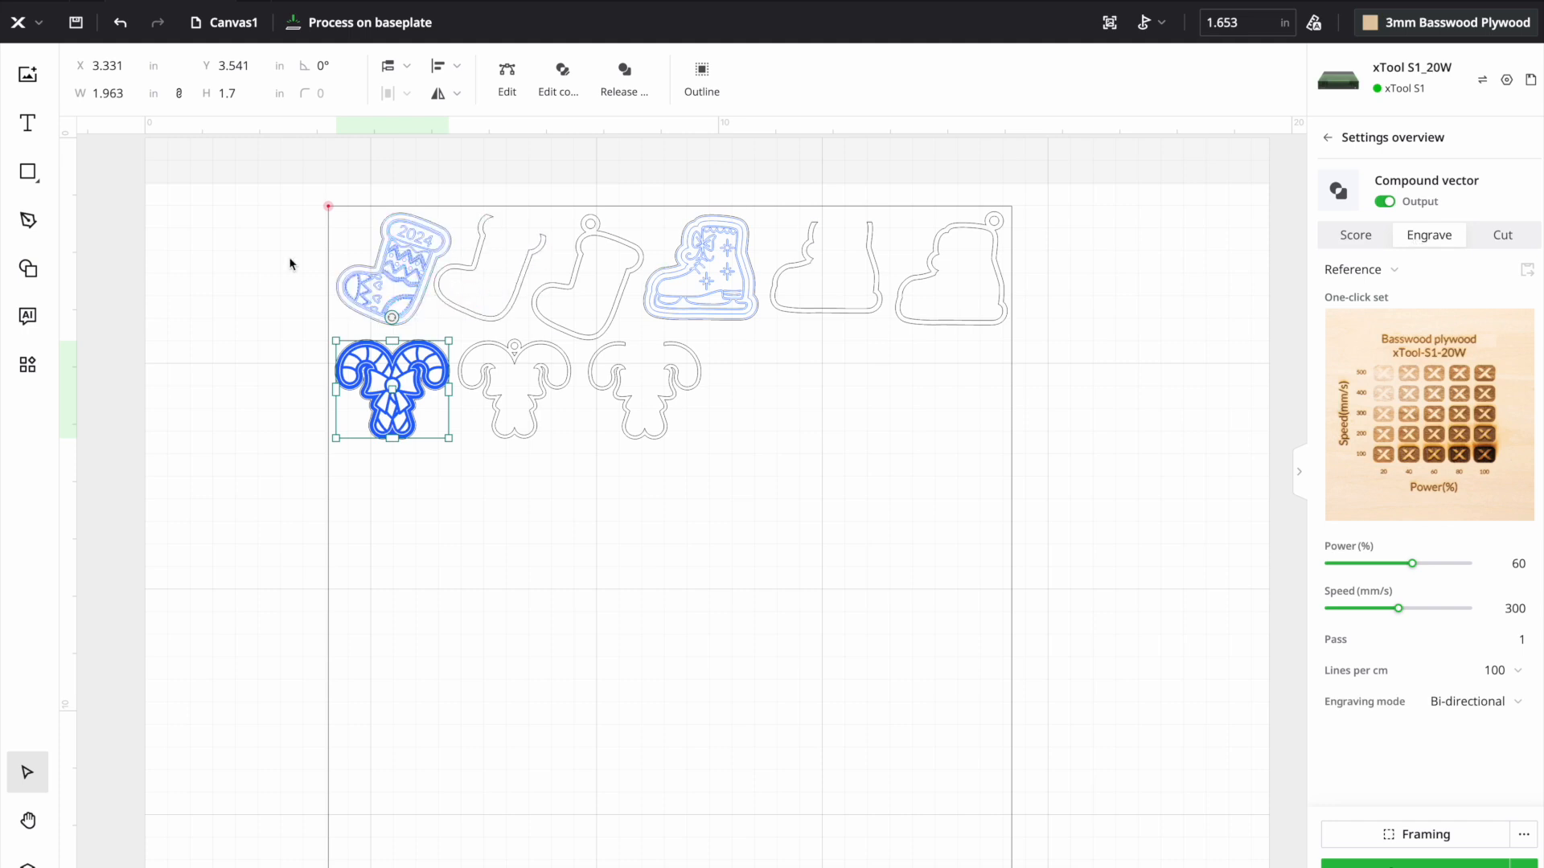
- Ungroup the stocking piece and set its artwork and the 2024 text to Engrave, leaving the outline as Cut
click(289, 264)
click(370, 265)
click(645, 82)
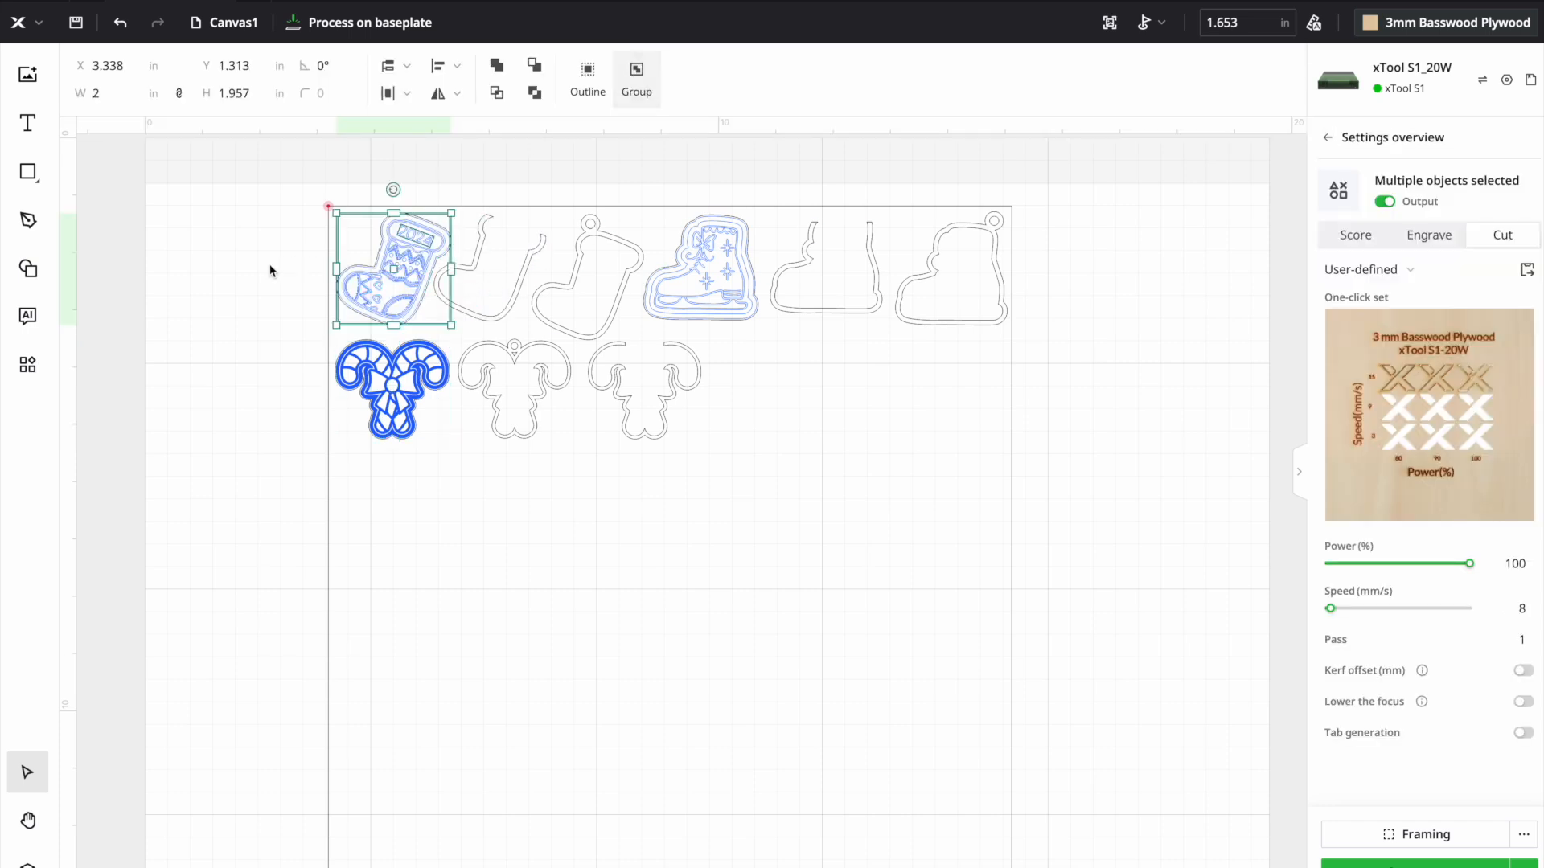
click(205, 299)
click(381, 279)
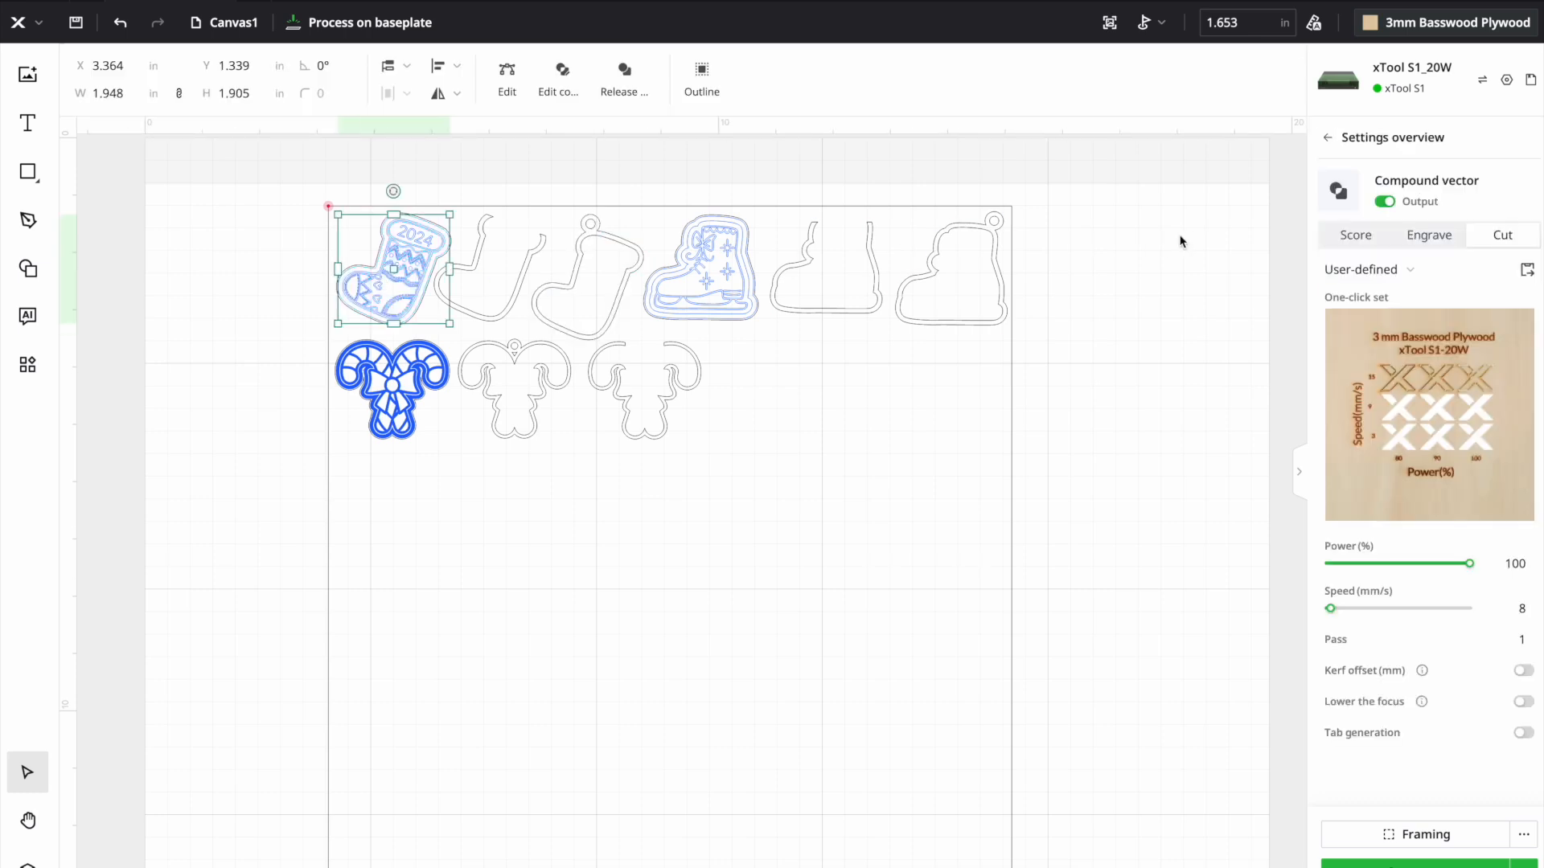
click(1413, 238)
click(441, 245)
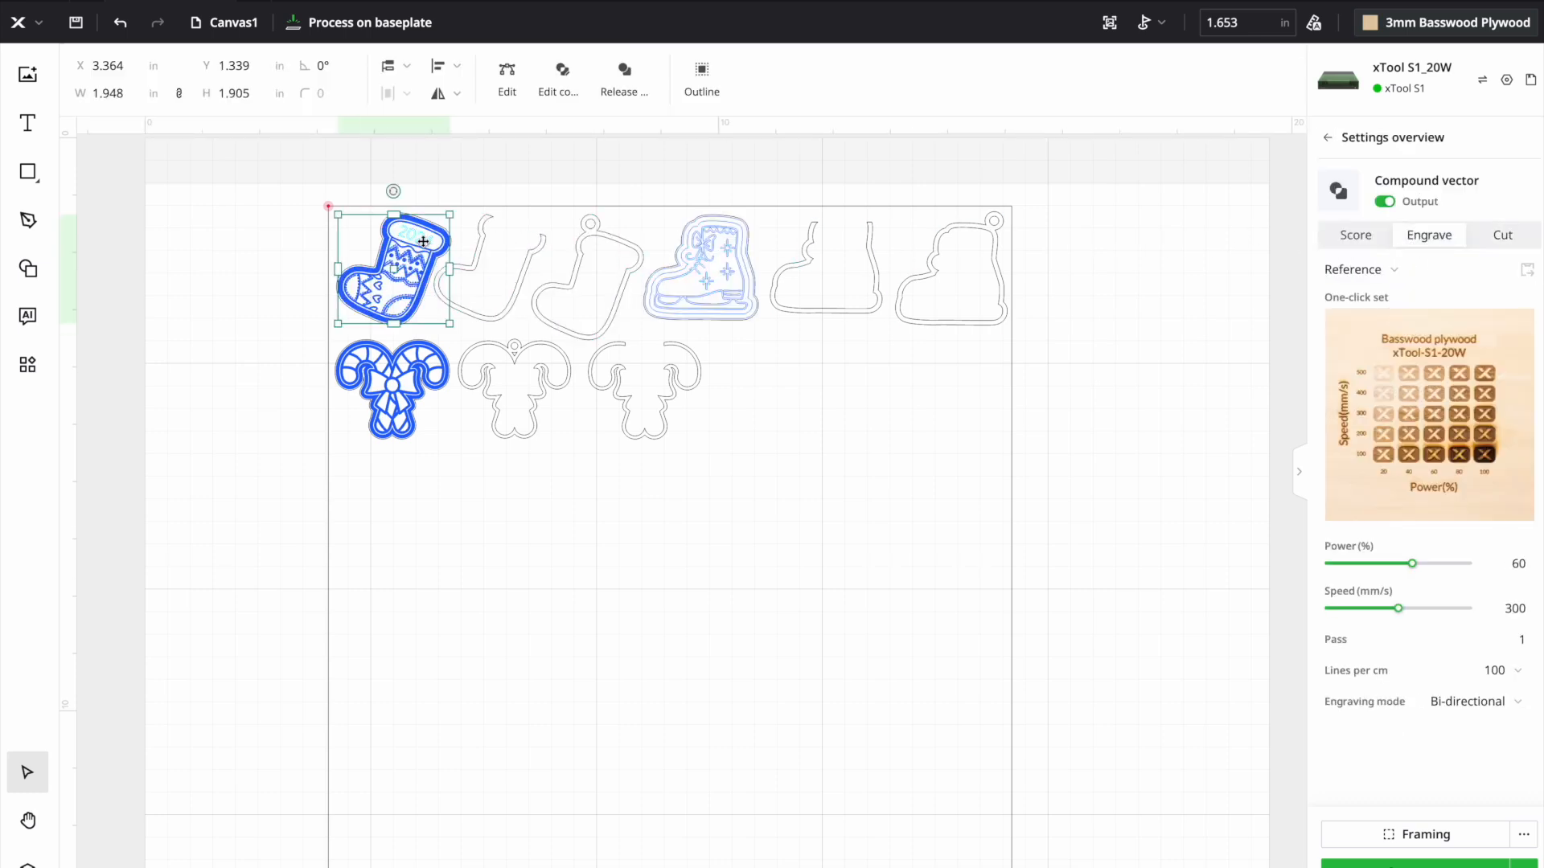
click(1429, 236)
- Ungroup the skate piece and set its inner artwork to Engrave, keeping its outline as Cut
click(722, 242)
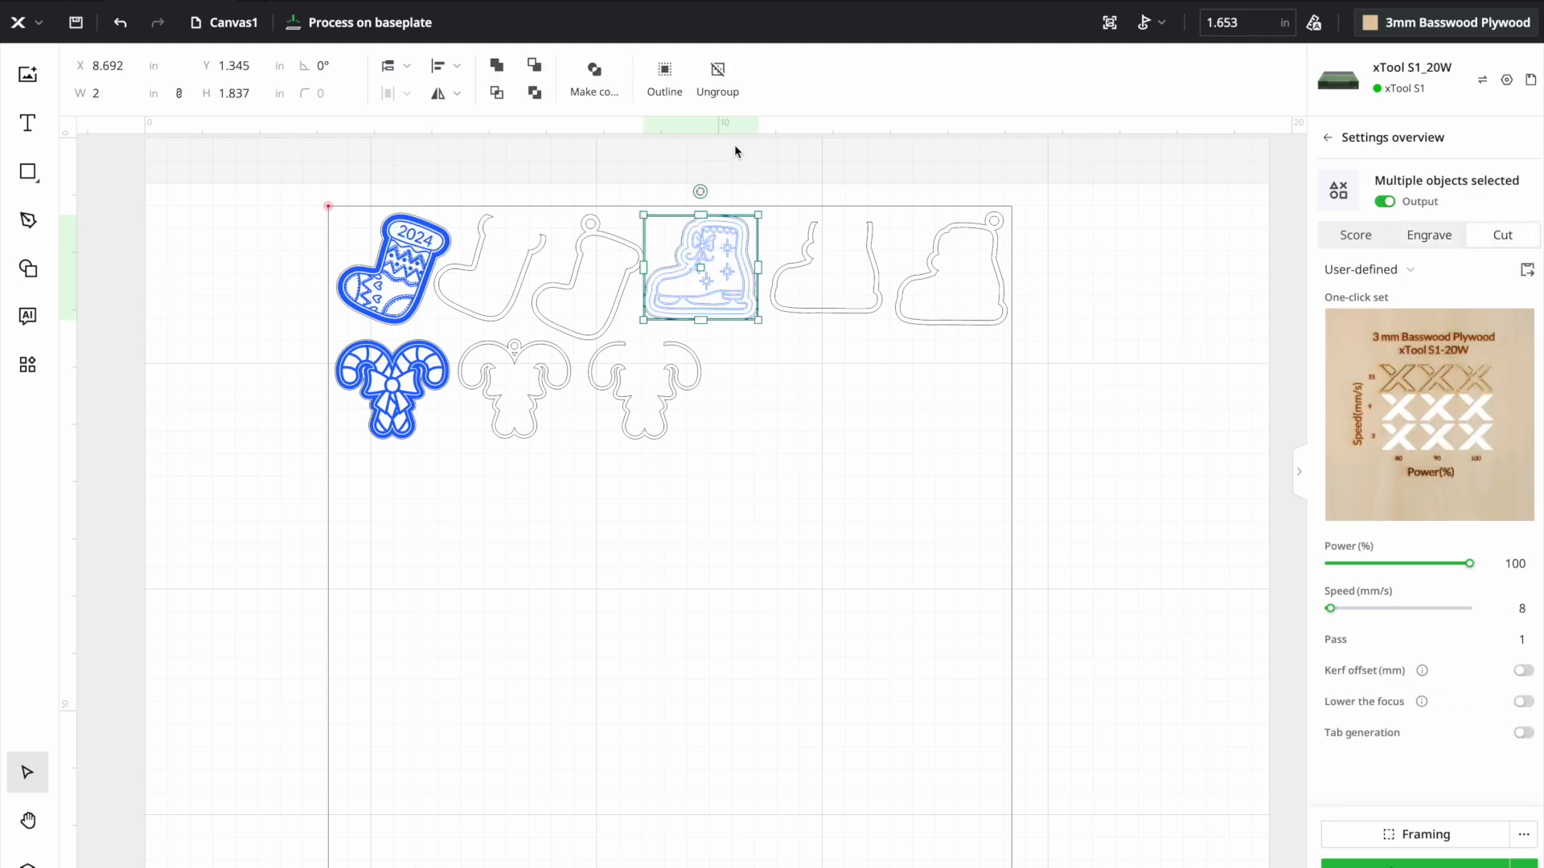
click(1115, 277)
click(740, 269)
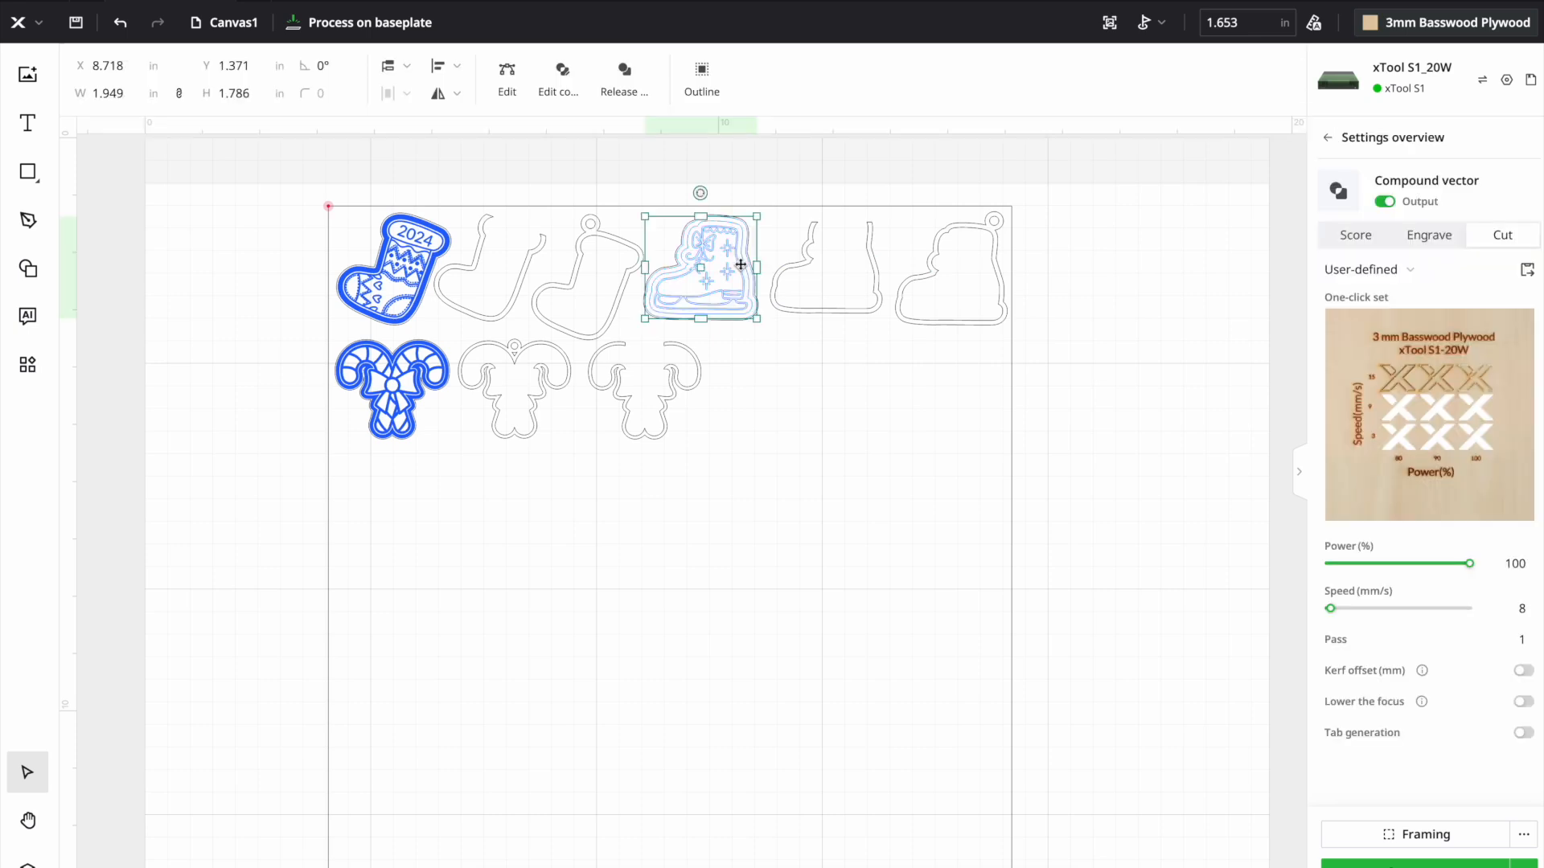
click(1445, 247)
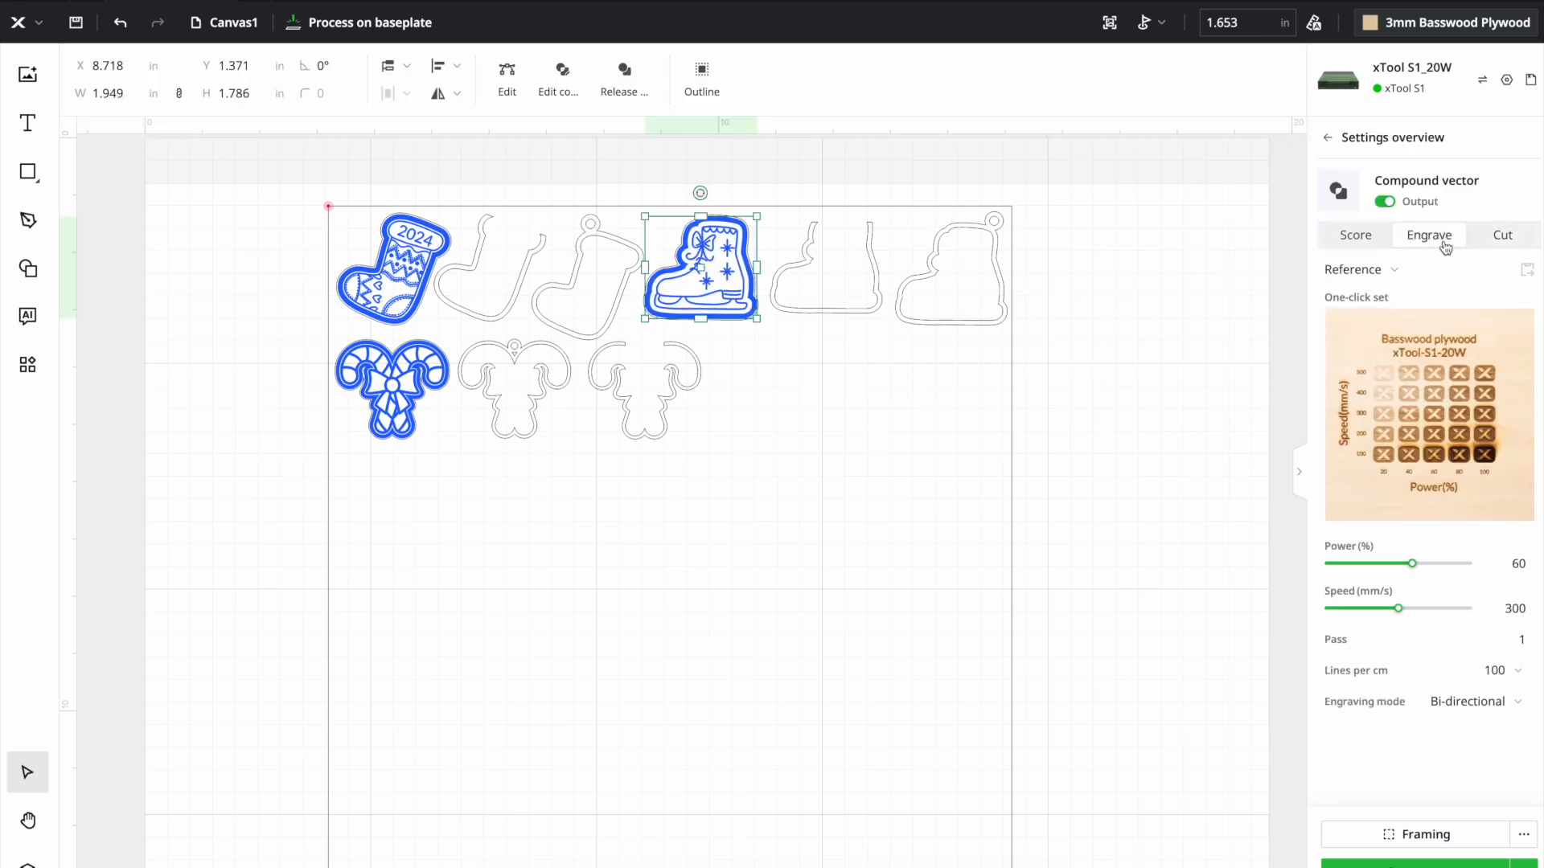
click(1210, 321)
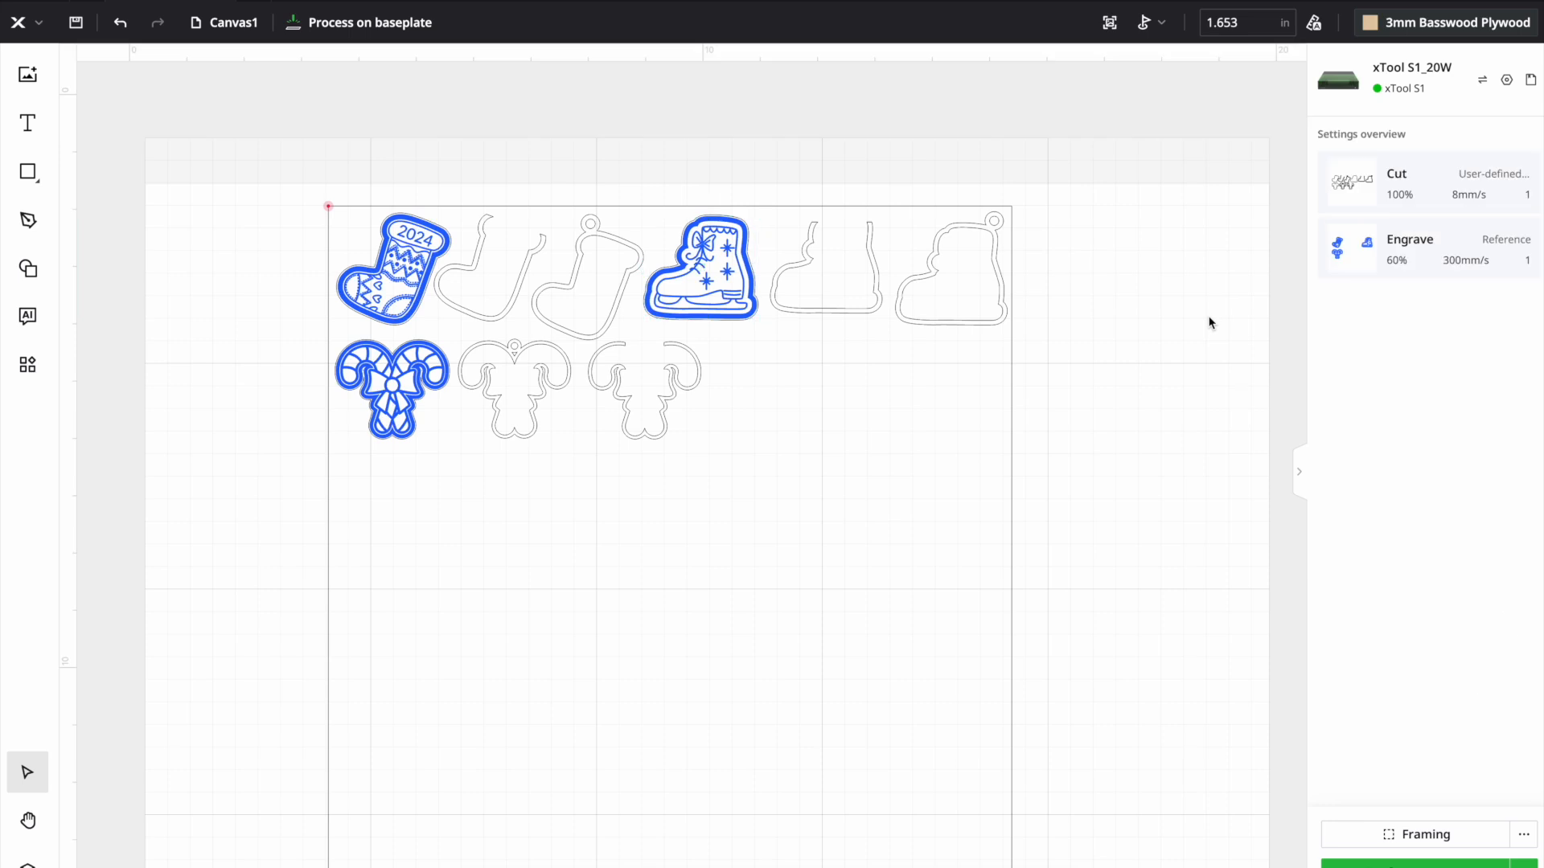
click(748, 252)
click(1102, 444)
- Open the processing preview for the complete ornament layout
drag(252, 183, 1085, 551)
click(1112, 461)
click(1415, 863)
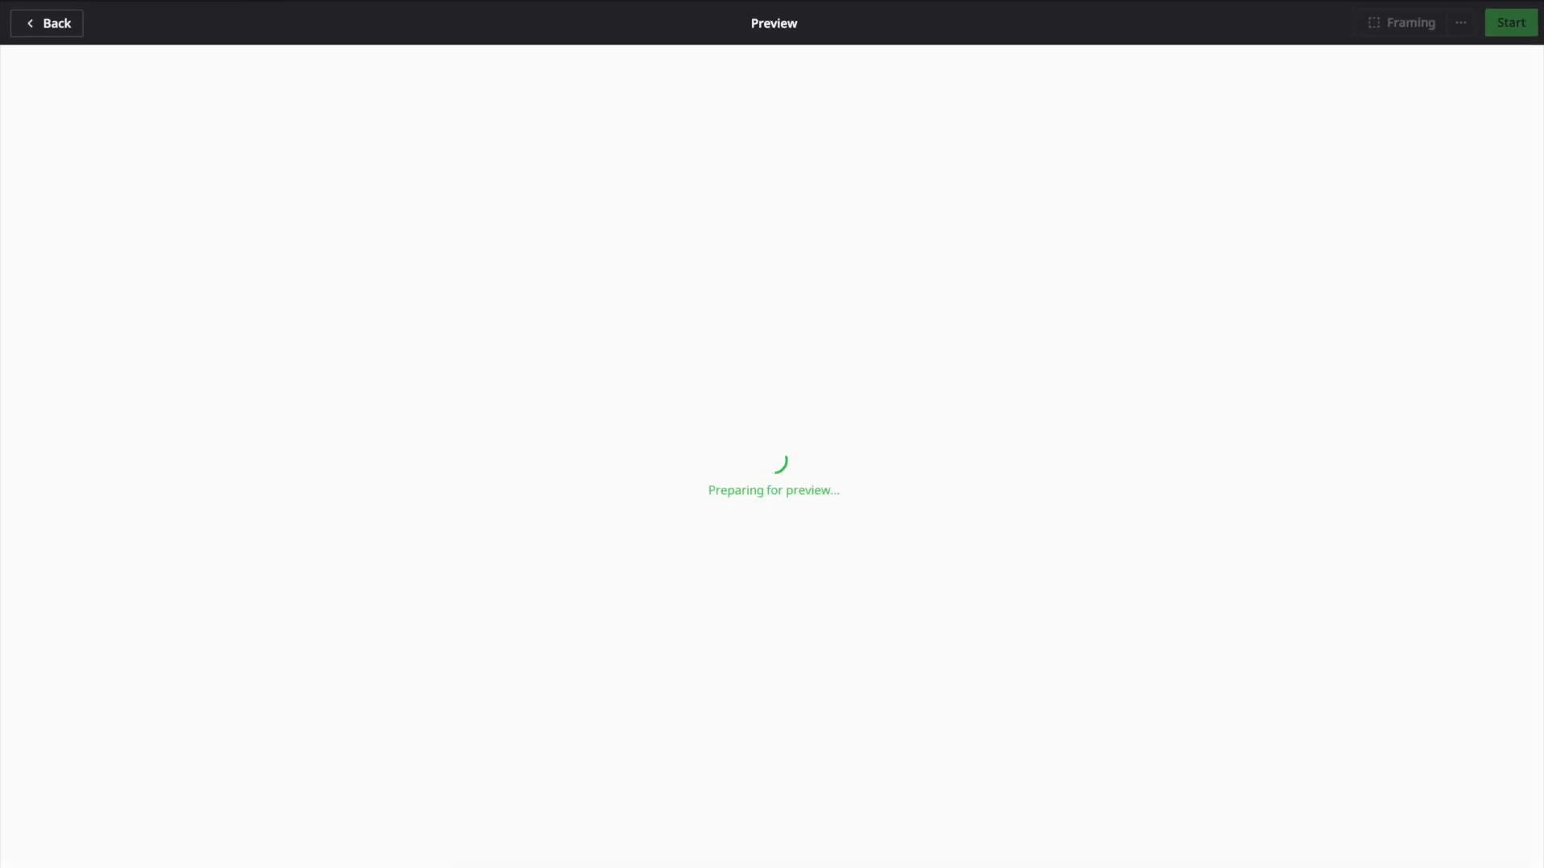